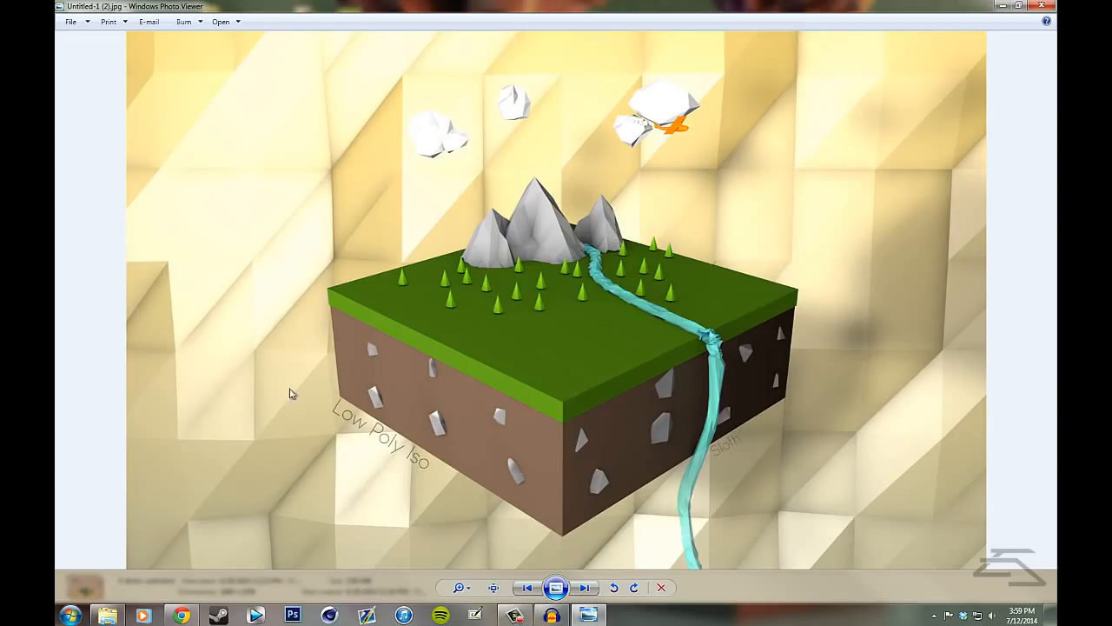
- Browse the low-poly renders in the Modeling folder, including the island, tree, iso block and rocks images, and close the viewer
key("Right")
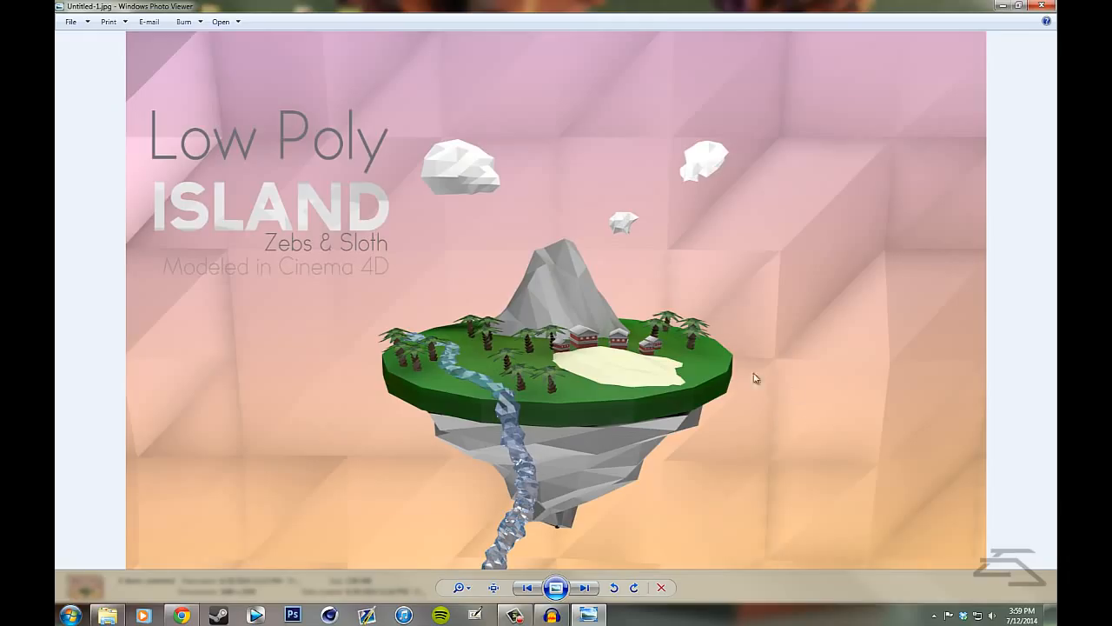
key("Right")
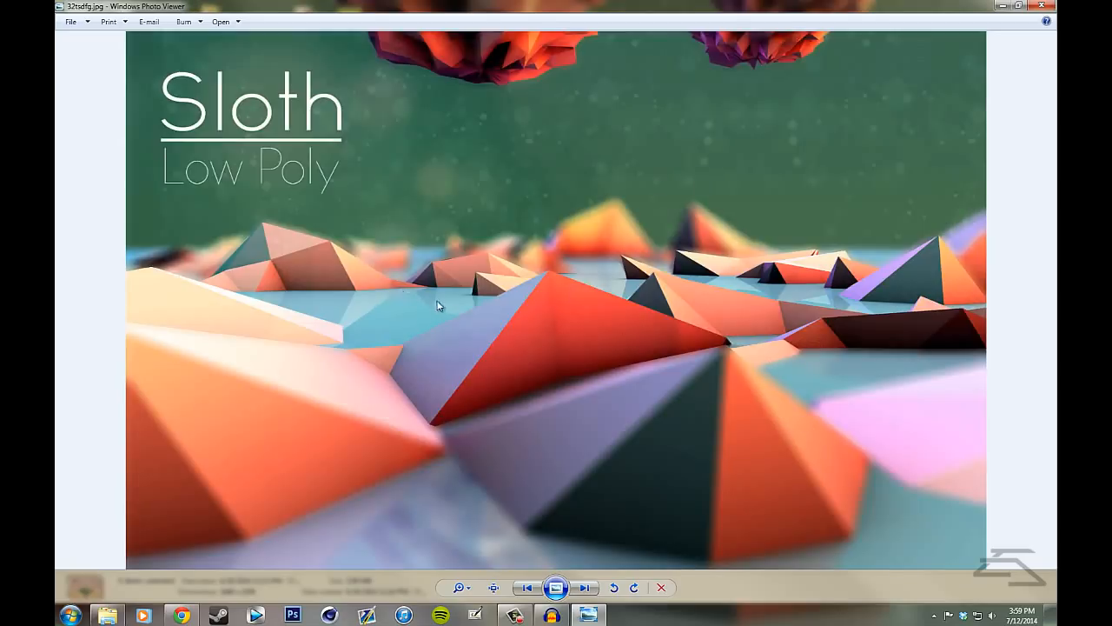
key("Right")
key("Right")
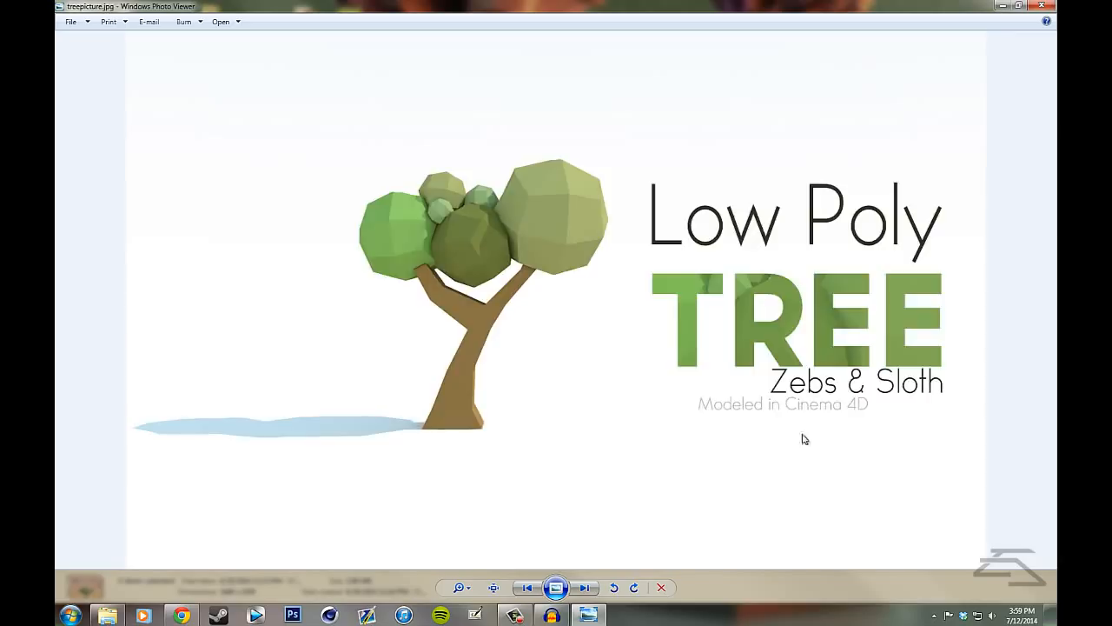
key("Left")
key("Right")
key("Right")
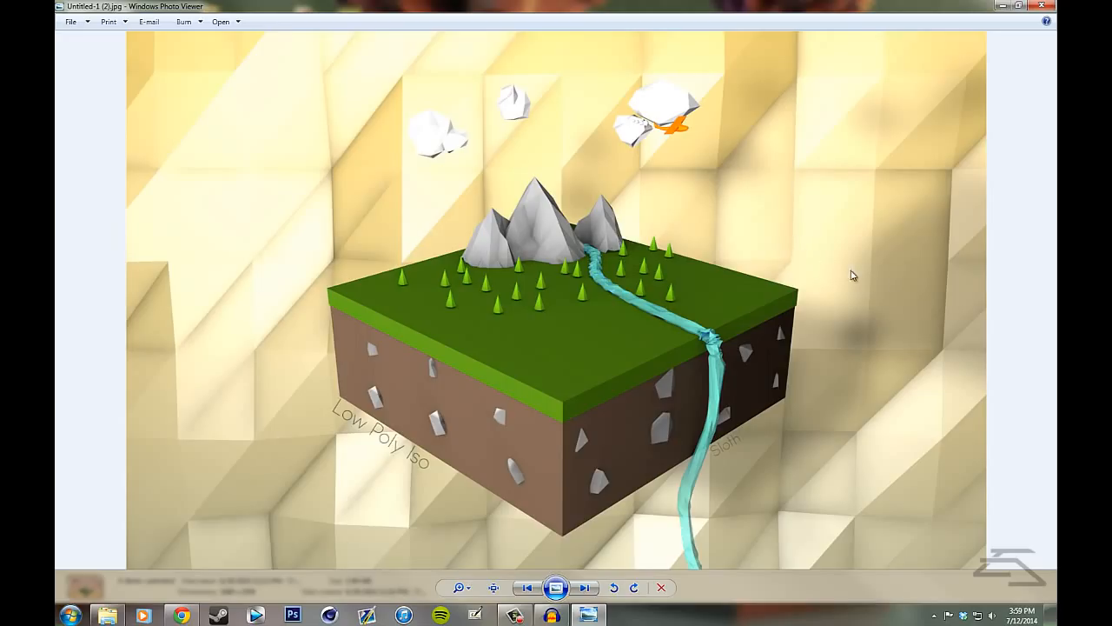
key("Left")
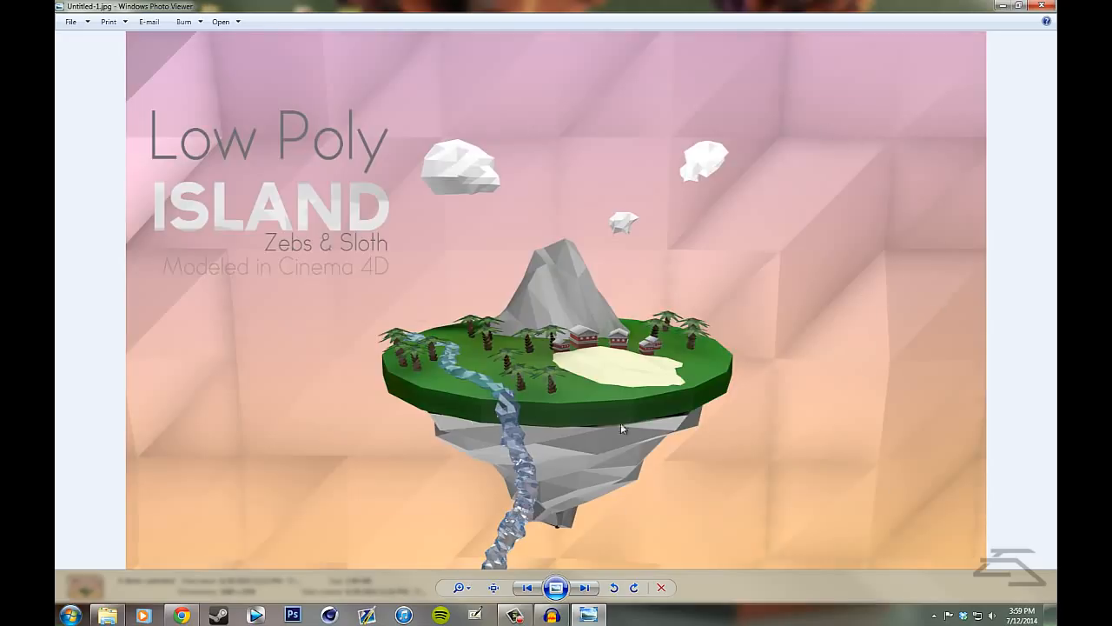
key("Left")
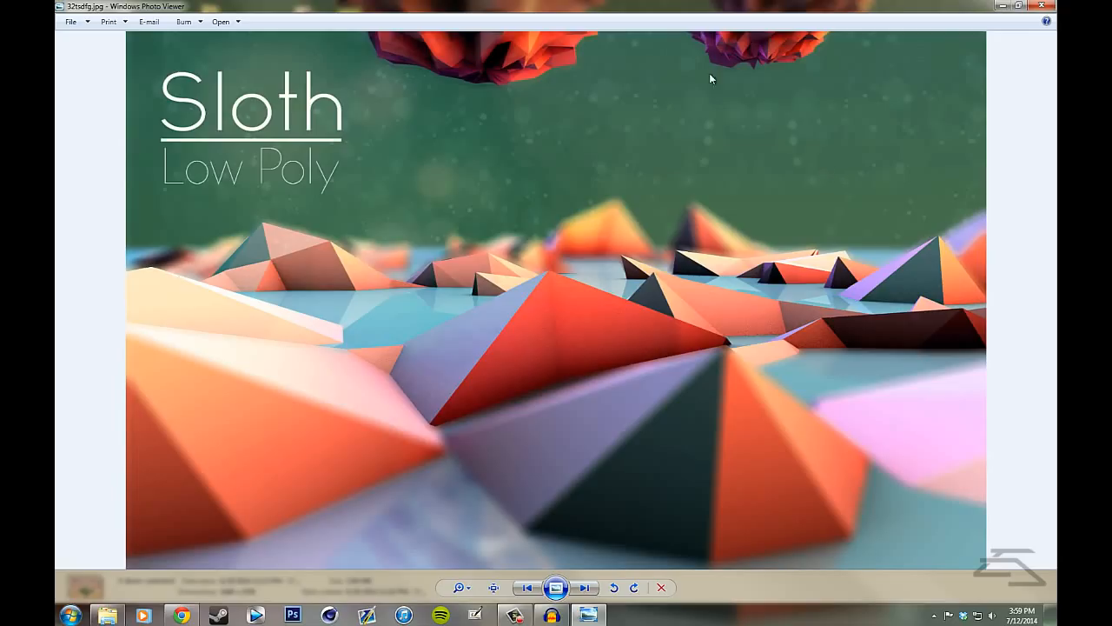
key("Left")
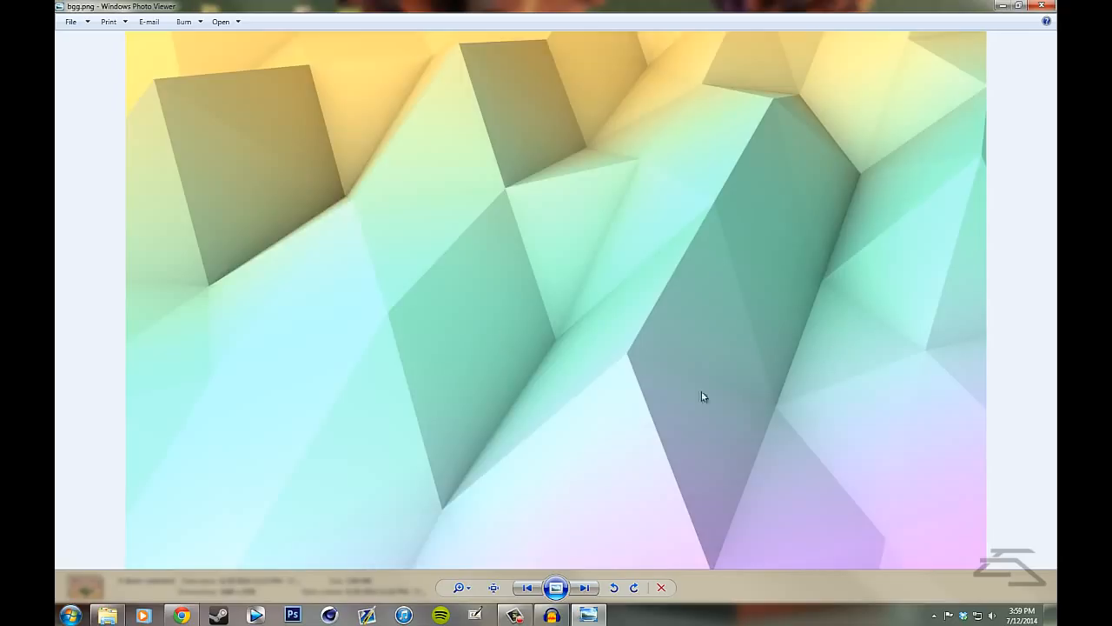
key("Left")
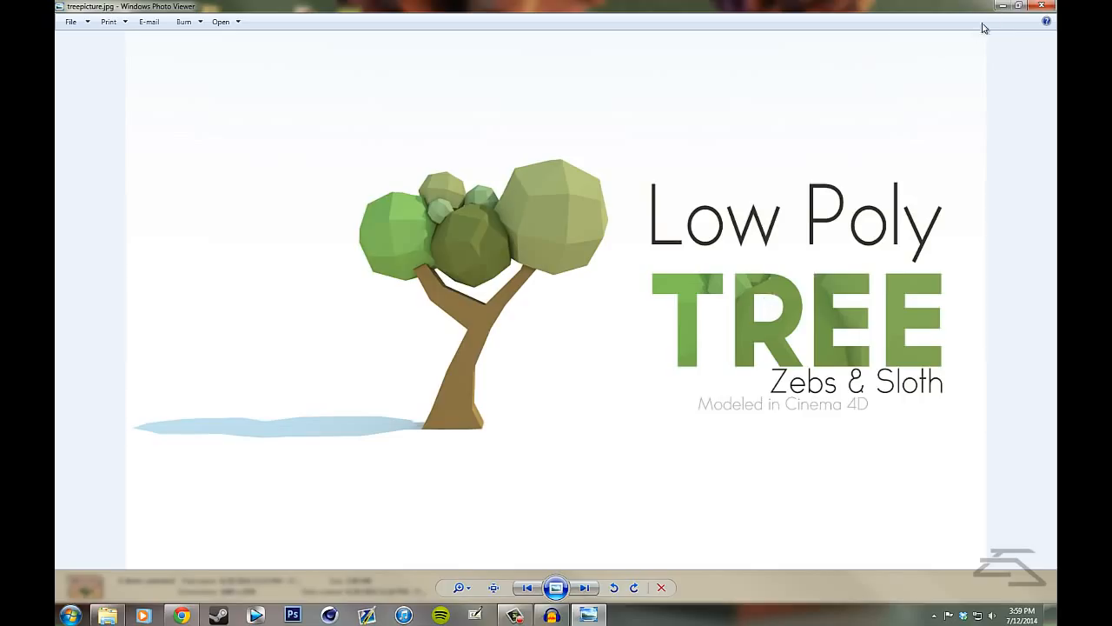
key("Left")
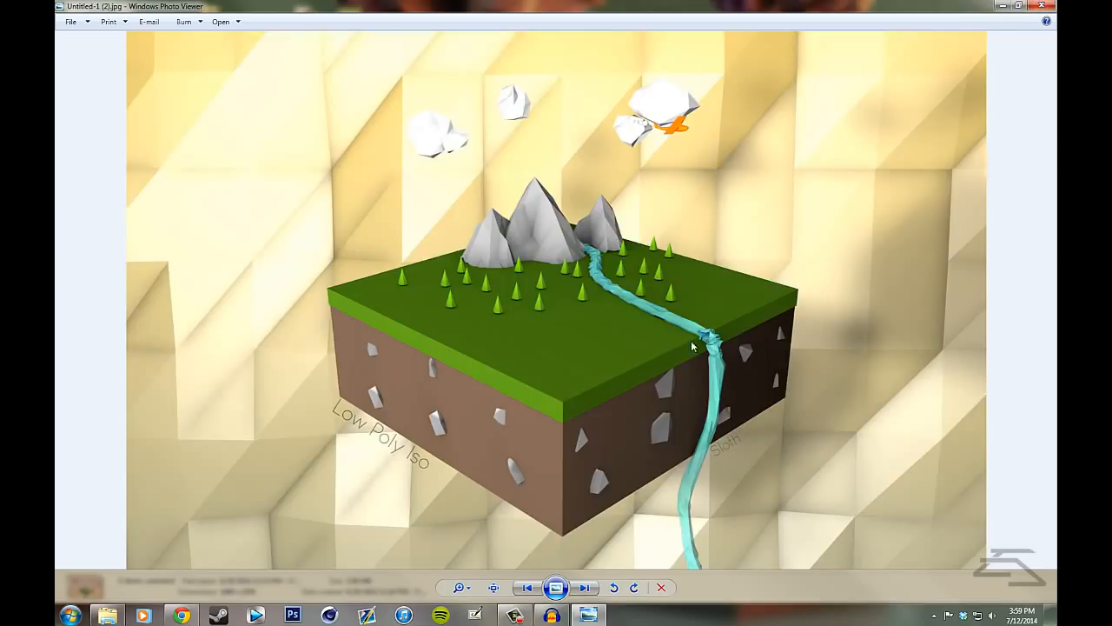
key("Left")
key("Left")
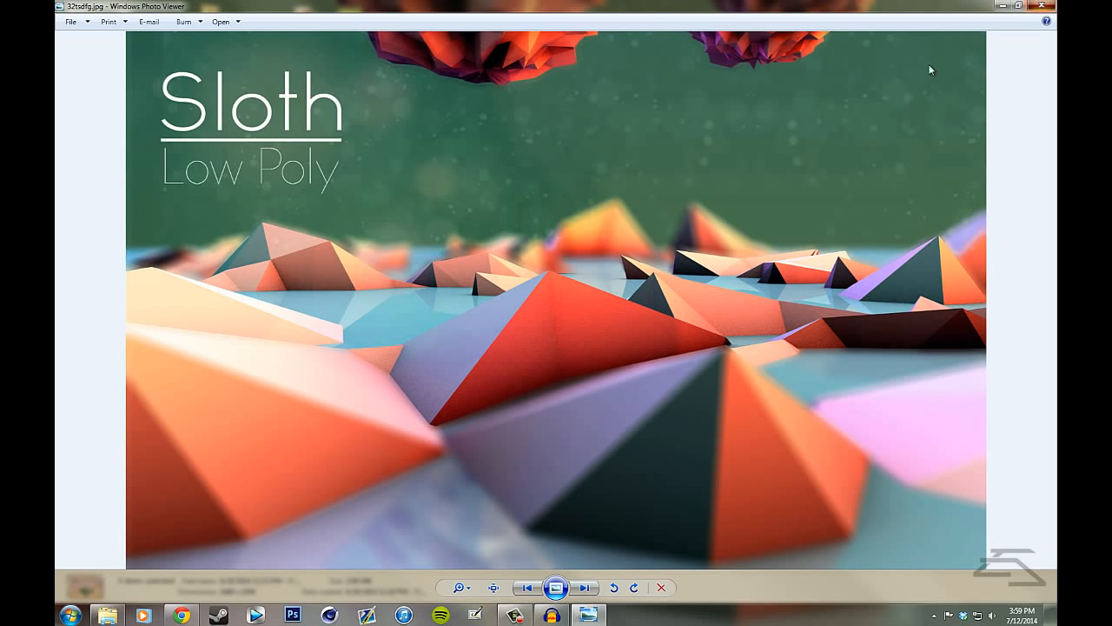
left_click(1042, 6)
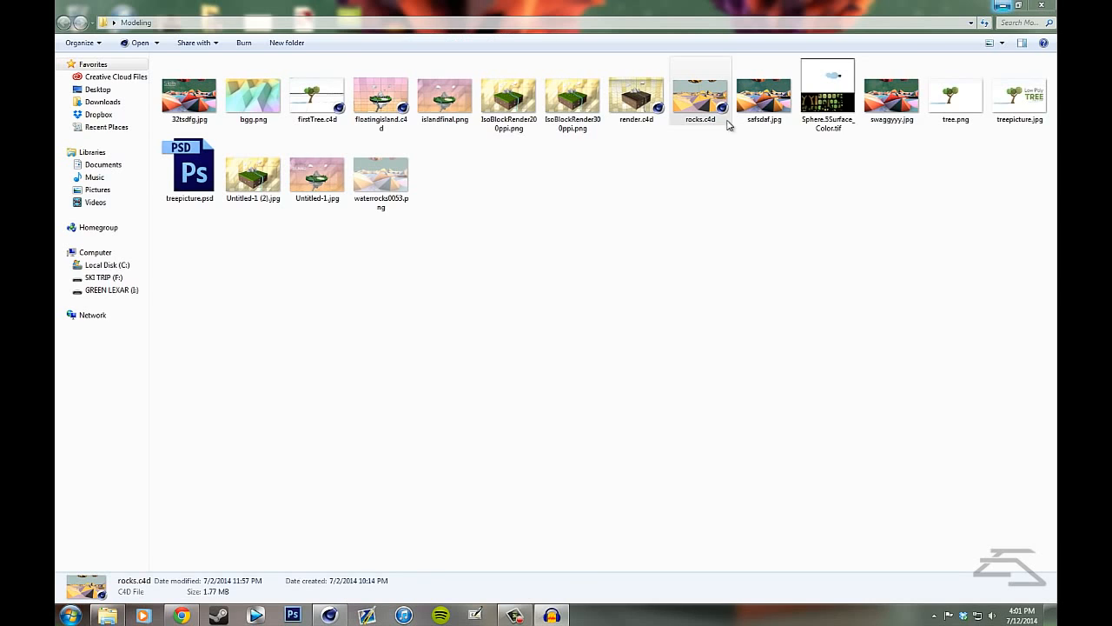
- Open swaggyyy.jpg from the Modeling folder, compare it with the rocks.c4d scene in Cinema 4D, and close the image
double_click(891, 96)
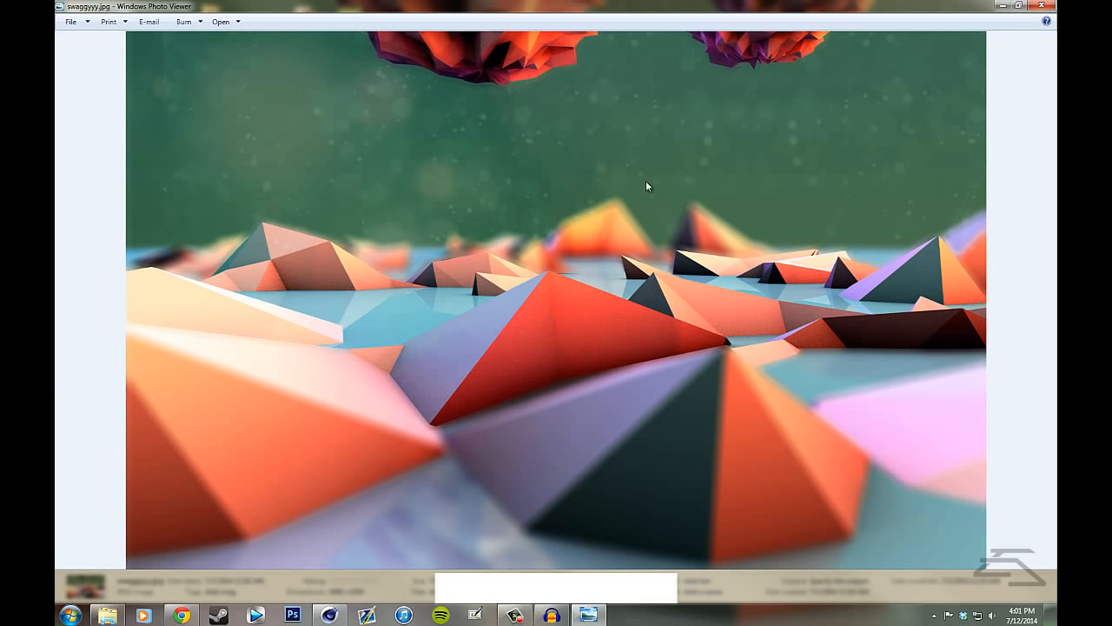
left_click(331, 615)
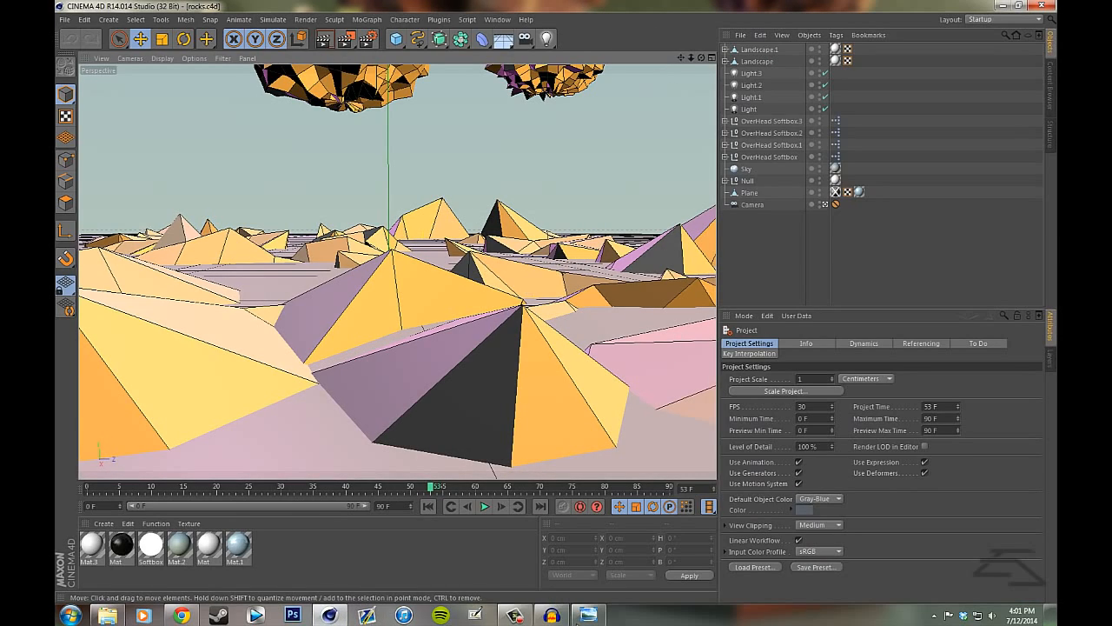
left_click(594, 614)
left_click_drag(596, 6, 628, 217)
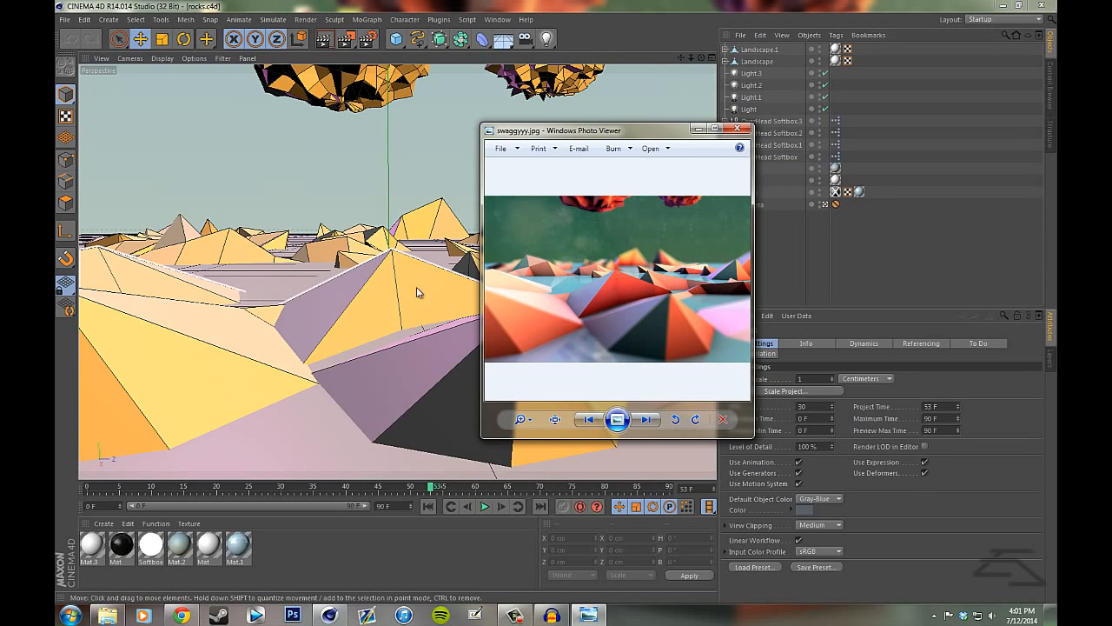
left_click(717, 129)
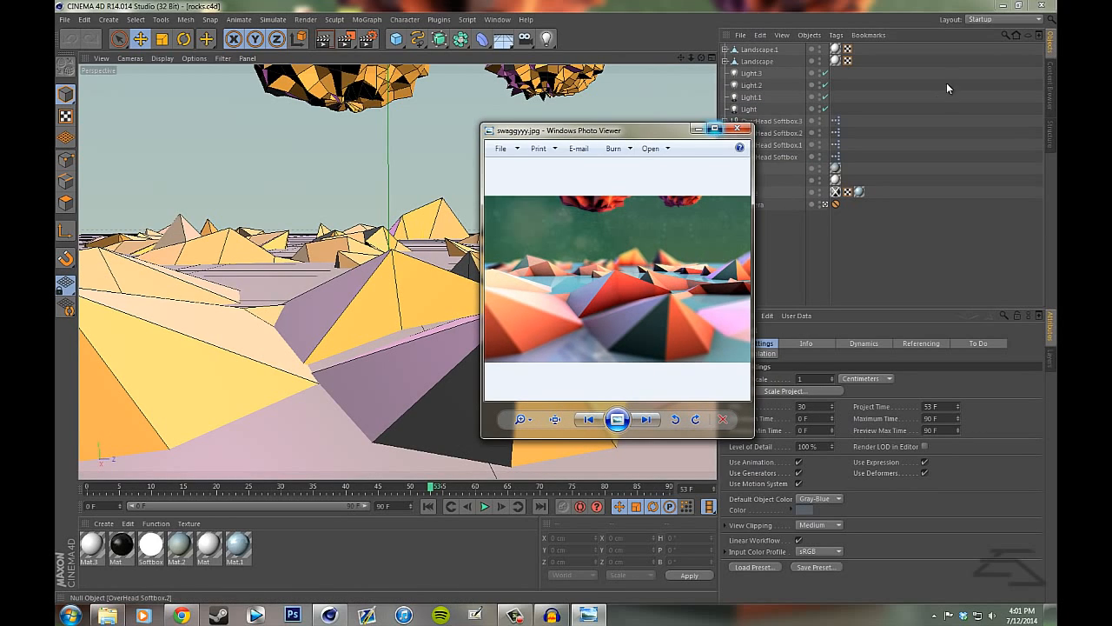
left_click(1002, 5)
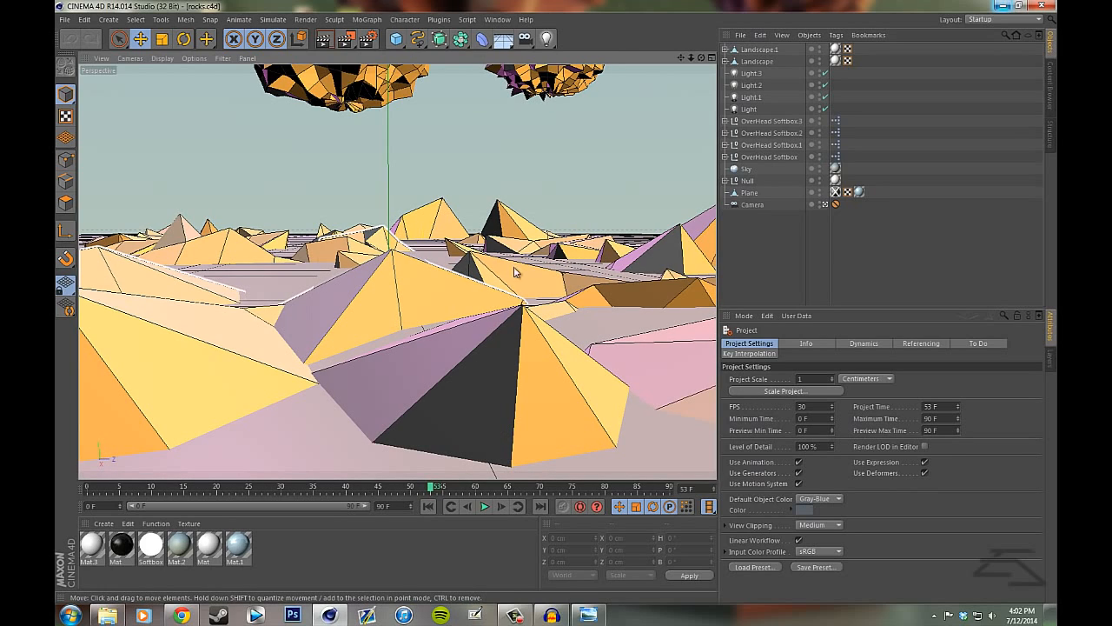
left_click(588, 617)
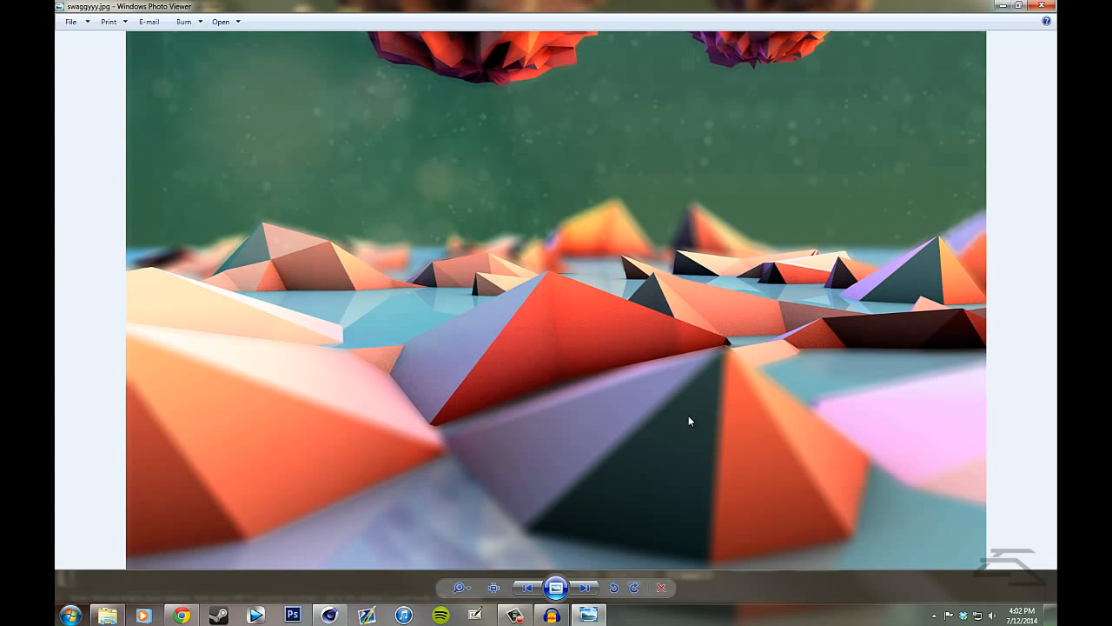
mouse_move(617, 10)
left_mouse_down()
mouse_move(655, 112)
mouse_move(651, 130)
mouse_move(573, 27)
mouse_move(574, 2)
mouse_move(625, 26)
mouse_move(435, 103)
mouse_move(630, 1)
left_mouse_up()
left_click(1042, 5)
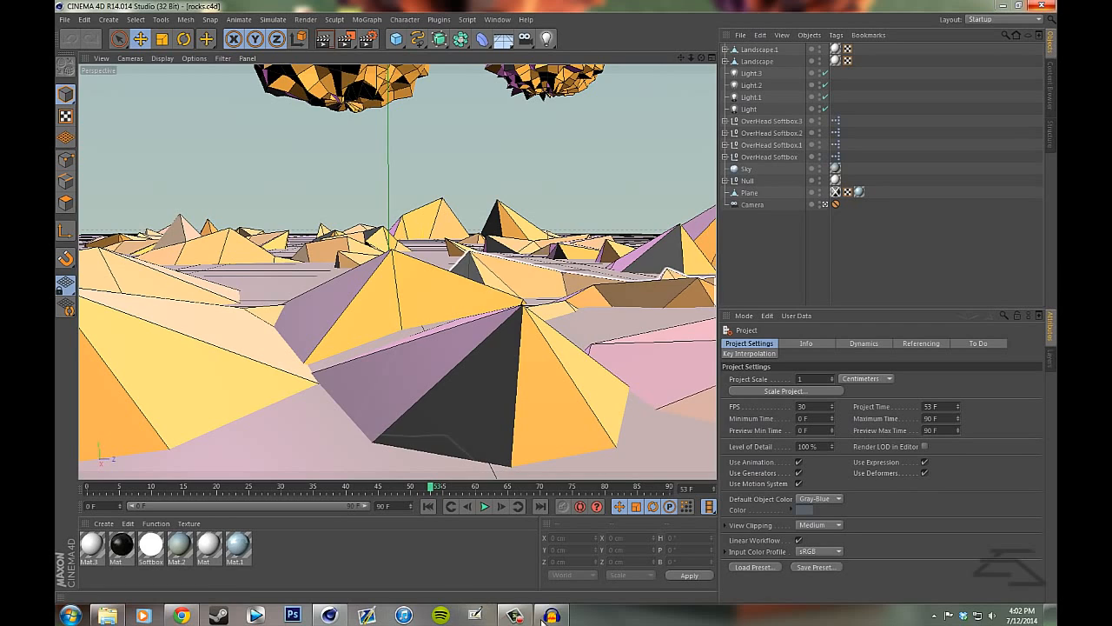
- View the render waterrocks0053.png from the Modeling folder, close it and return to the Cinema 4D scene
left_click(108, 615)
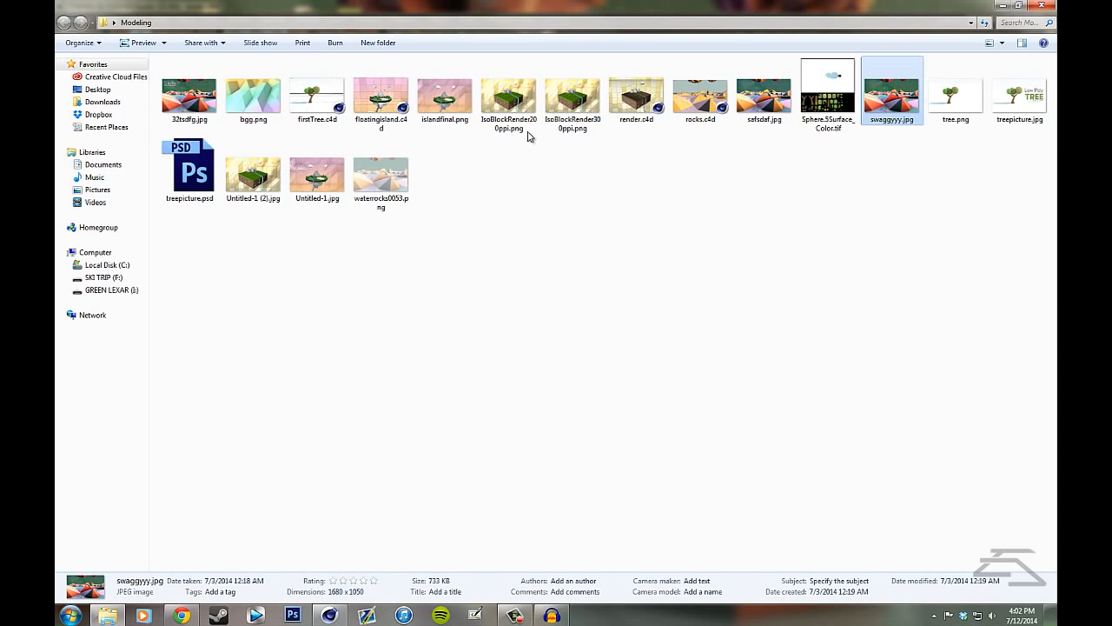
double_click(390, 192)
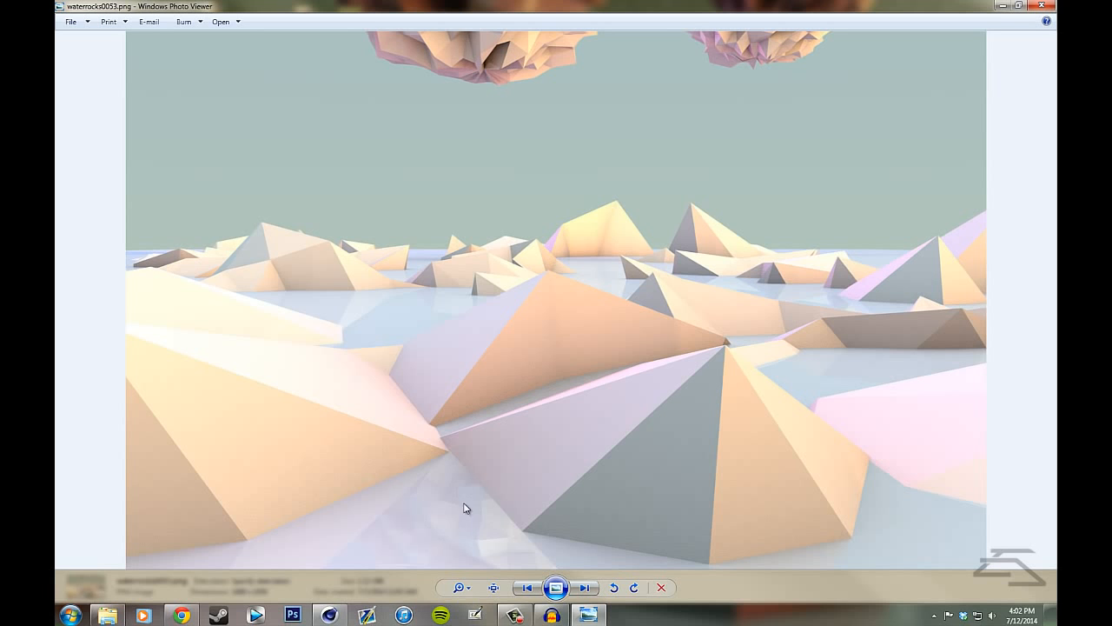
left_click(1038, 5)
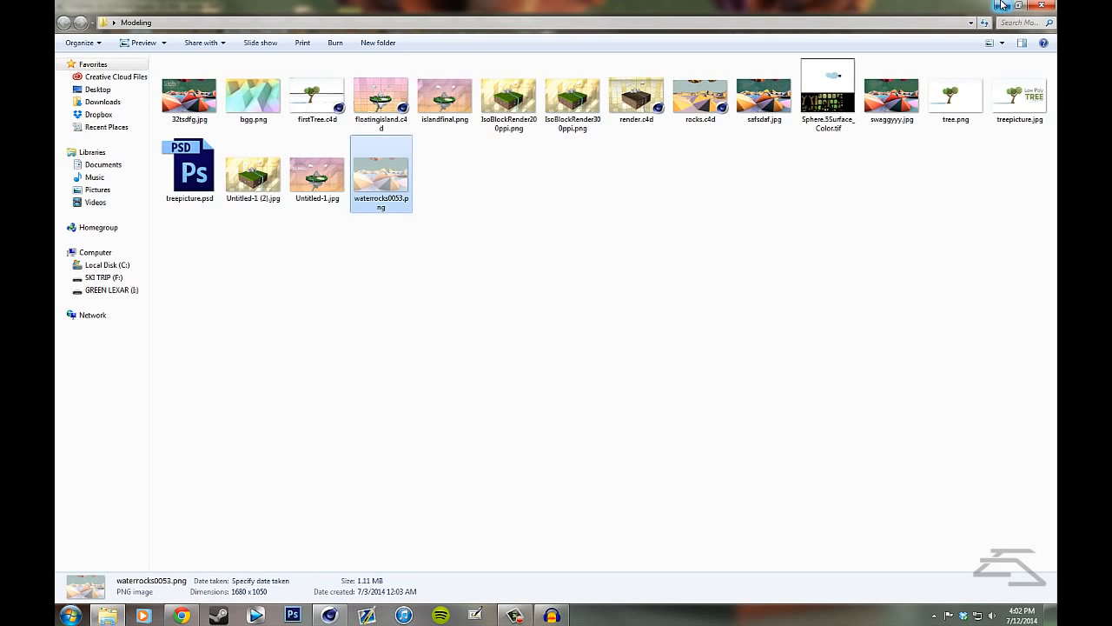
left_click(1004, 4)
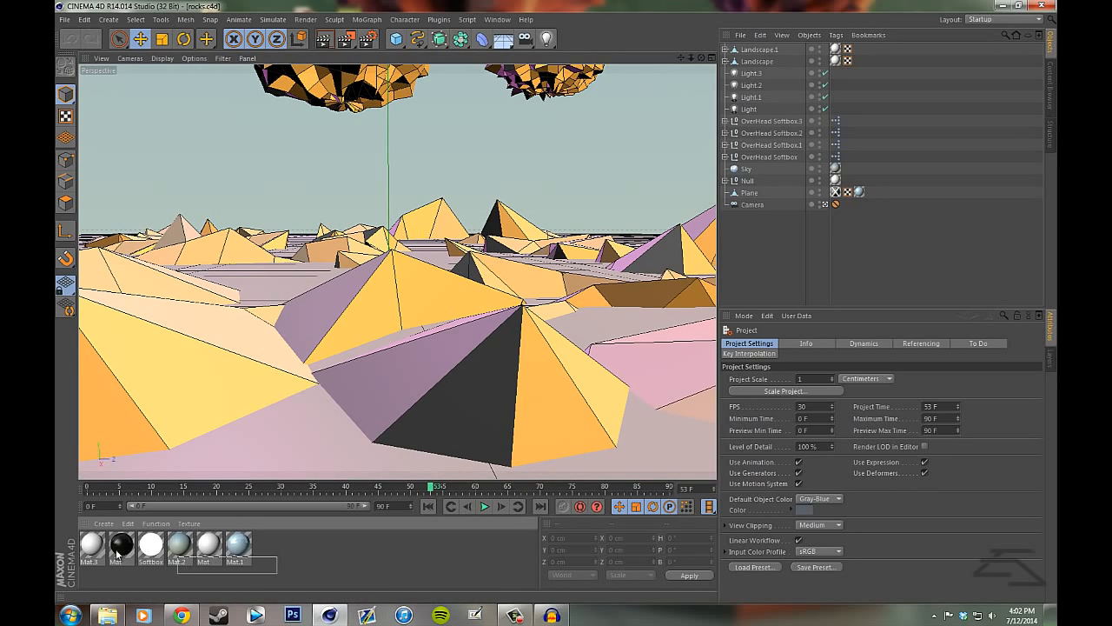
- Review the scene's materials and leave the camera view to examine the plane, rocks and floating spheres from outside
left_click_drag(278, 572, 61, 552)
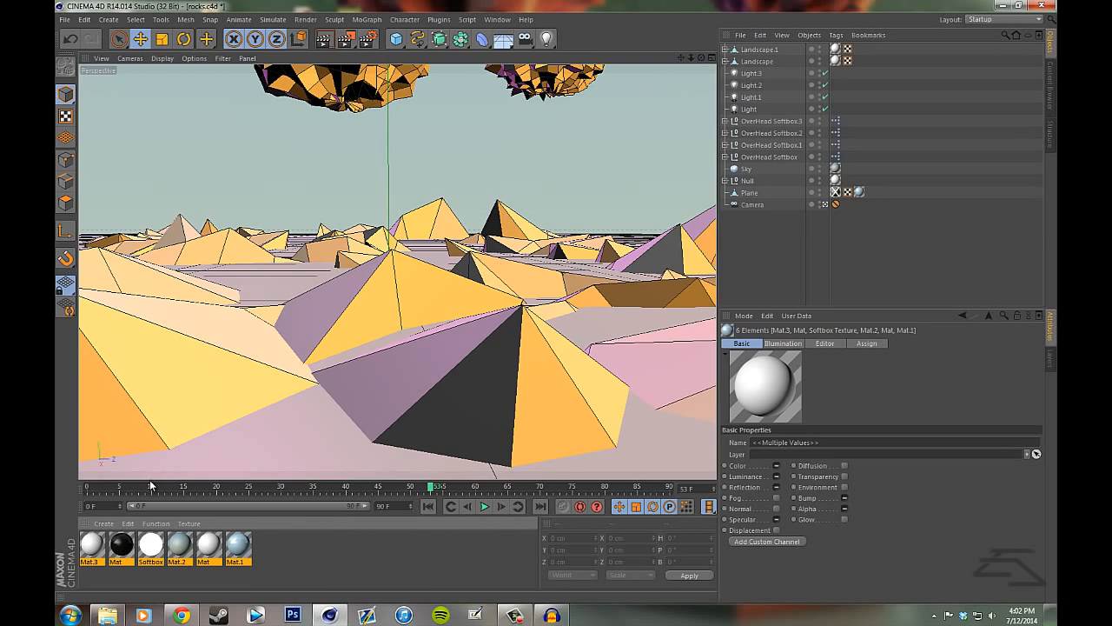
left_click(285, 560)
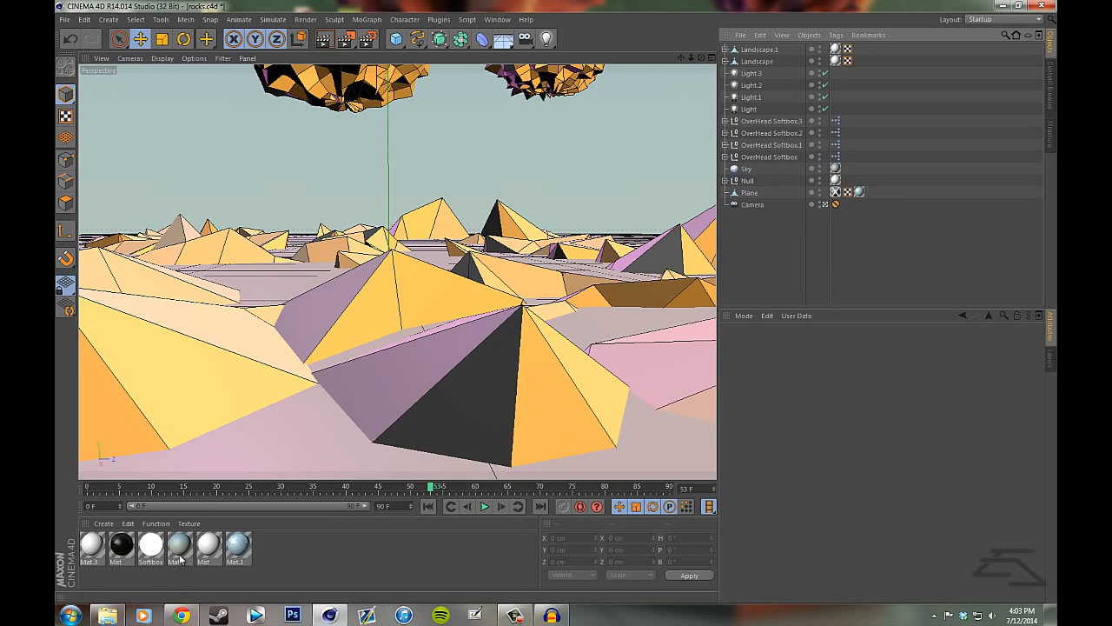
left_click(826, 204)
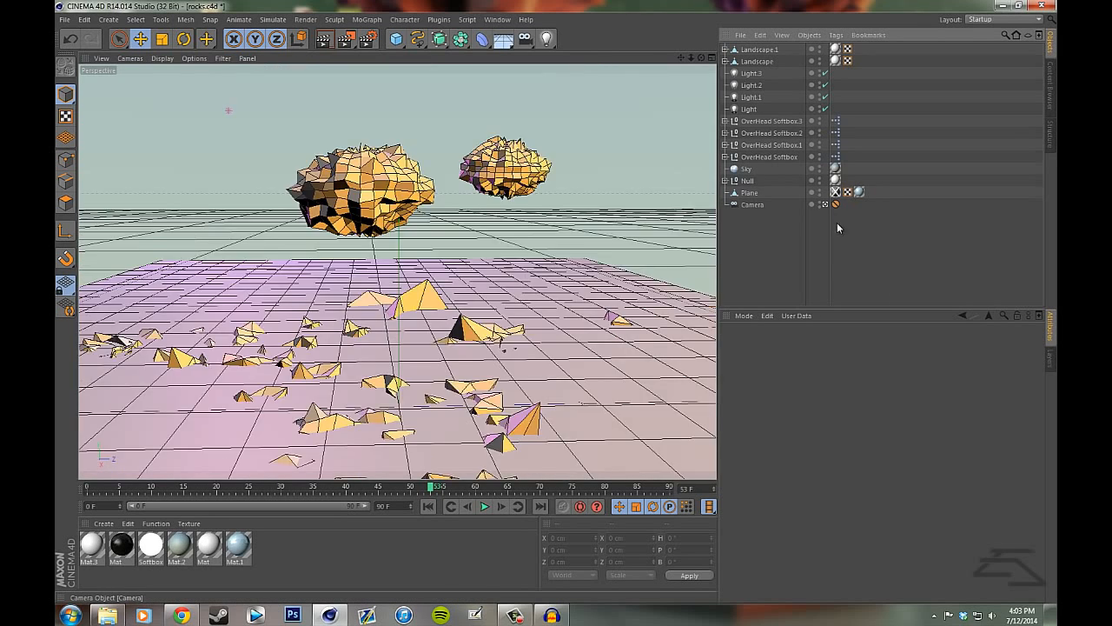
left_click_drag(703, 59, 557, 303)
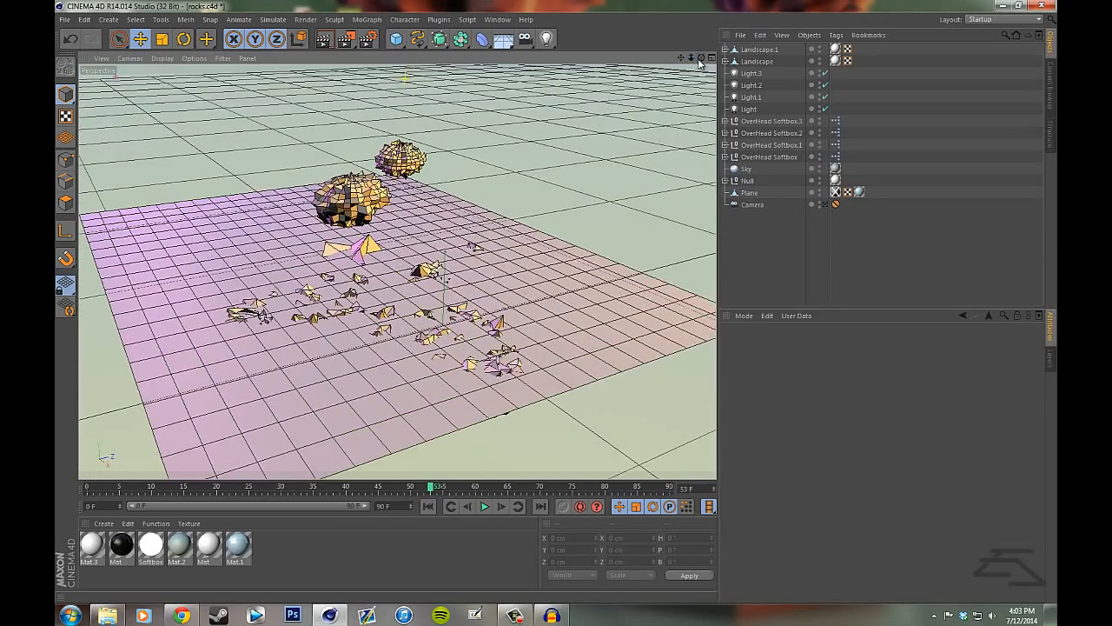
left_click_drag(699, 61, 824, 235)
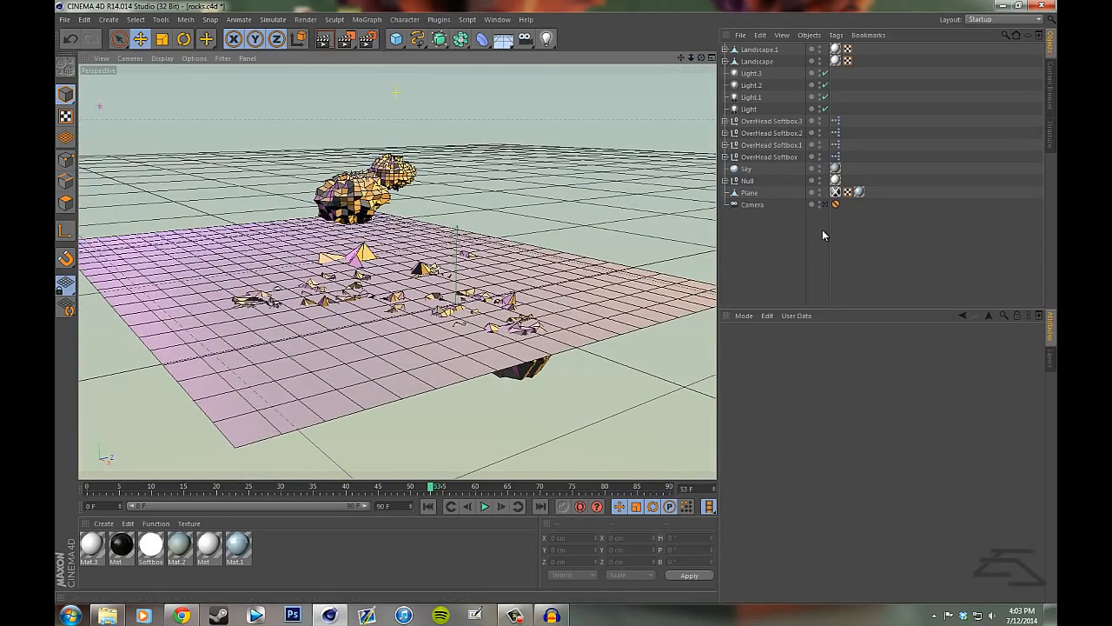
left_click_drag(705, 59, 566, 262)
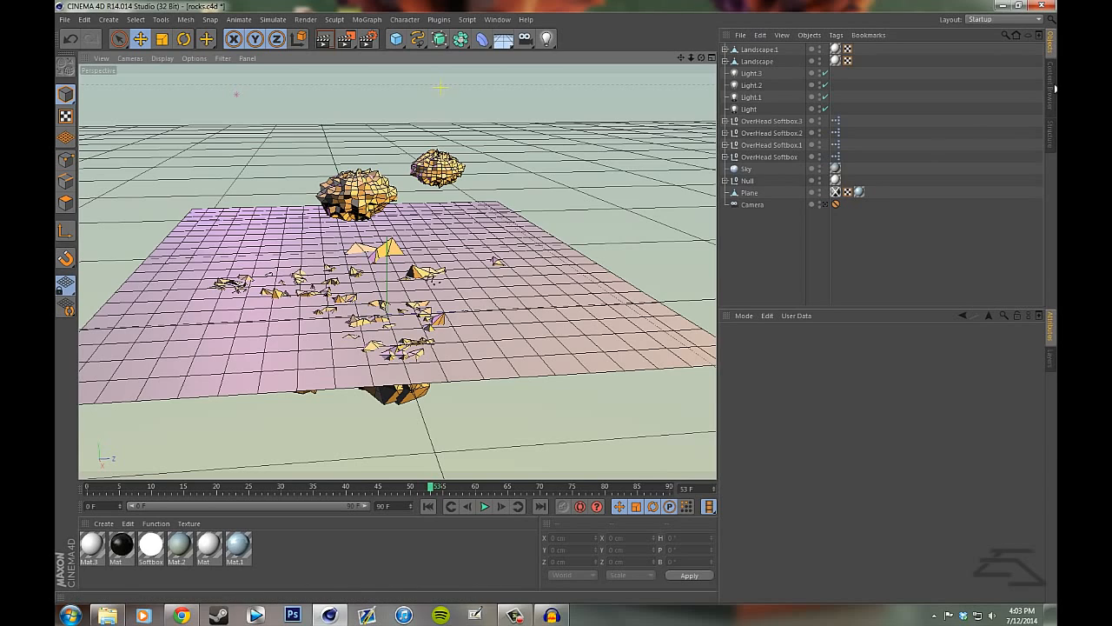
- Look through the Greyscale lighting presets in the Content Browser and return to the scene's object list
left_click(1051, 88)
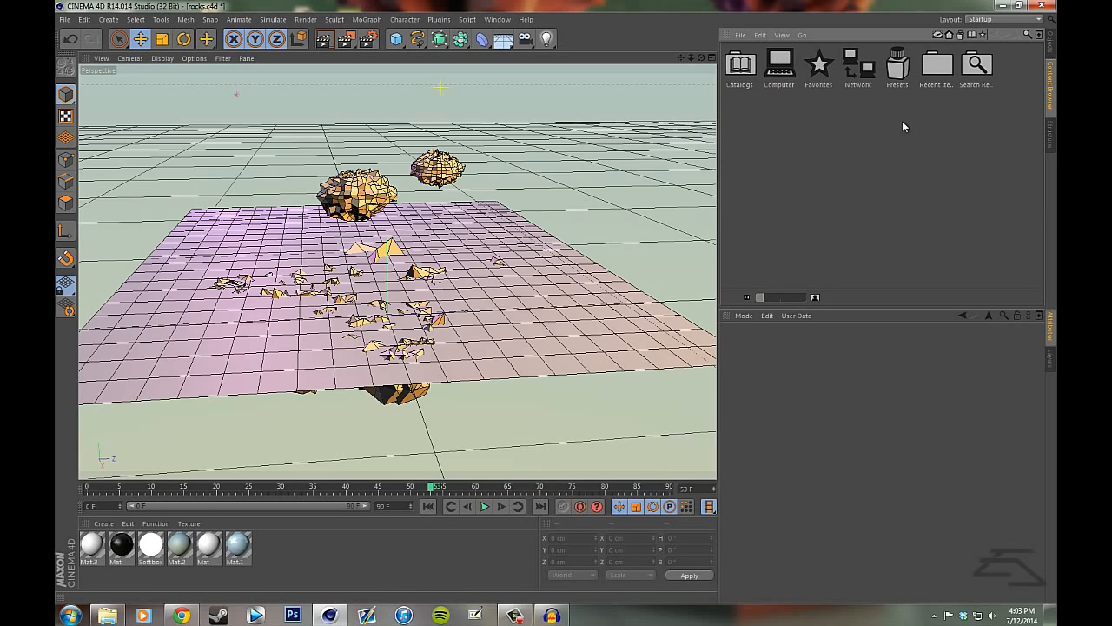
double_click(895, 70)
double_click(854, 157)
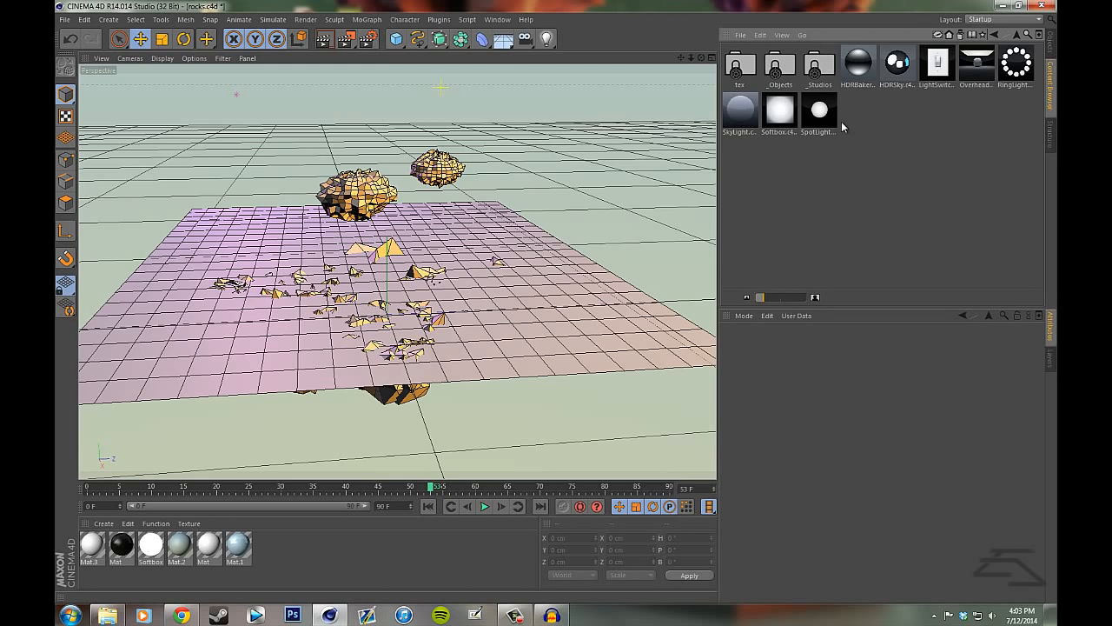
left_click(994, 35)
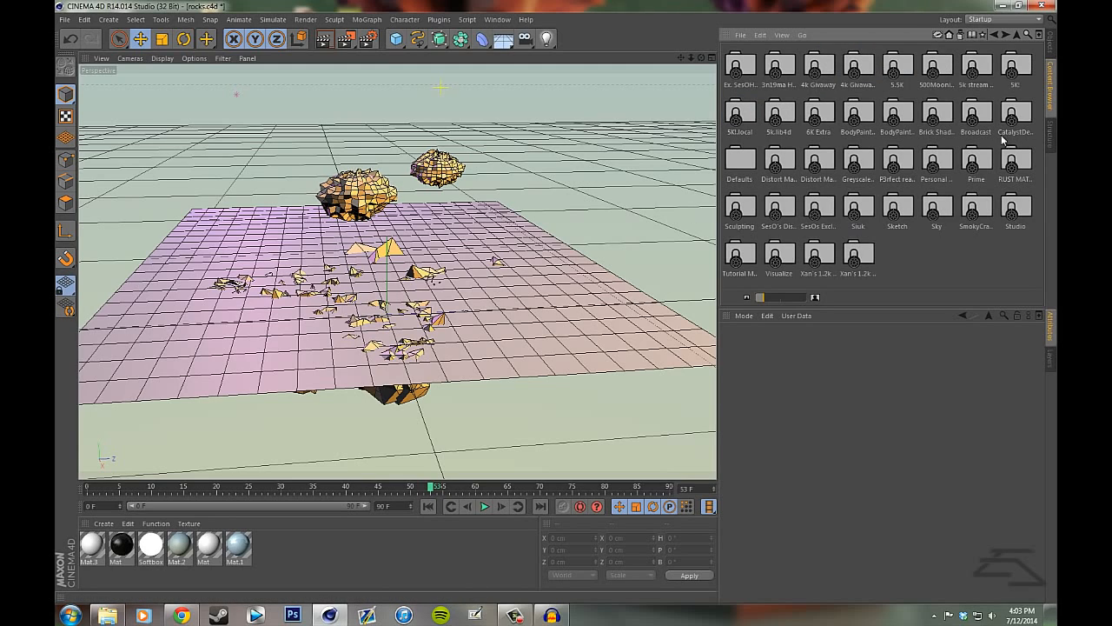
left_click(1052, 47)
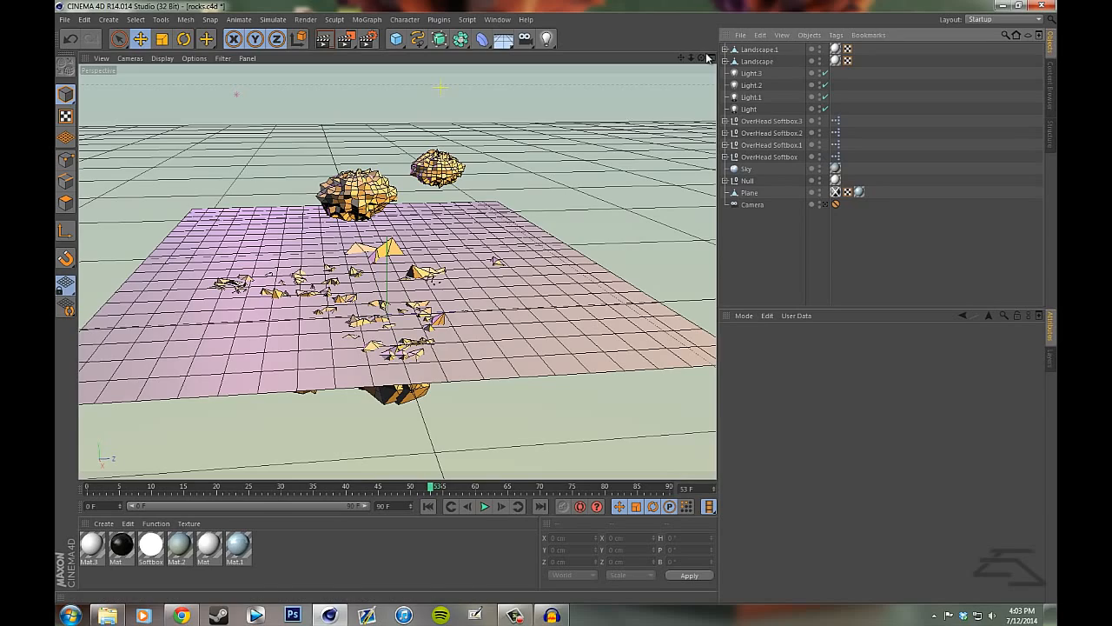
- Examine the arrangement of the overhead softboxes above the plane from several angles
mouse_move(566, 310)
left_mouse_down()
mouse_move(557, 313)
mouse_move(705, 63)
mouse_move(559, 310)
mouse_move(692, 60)
mouse_move(557, 304)
mouse_move(574, 440)
mouse_move(556, 345)
mouse_move(688, 59)
mouse_move(557, 305)
mouse_move(702, 59)
mouse_move(579, 424)
mouse_move(558, 321)
left_mouse_up()
left_click_drag(692, 58, 557, 311)
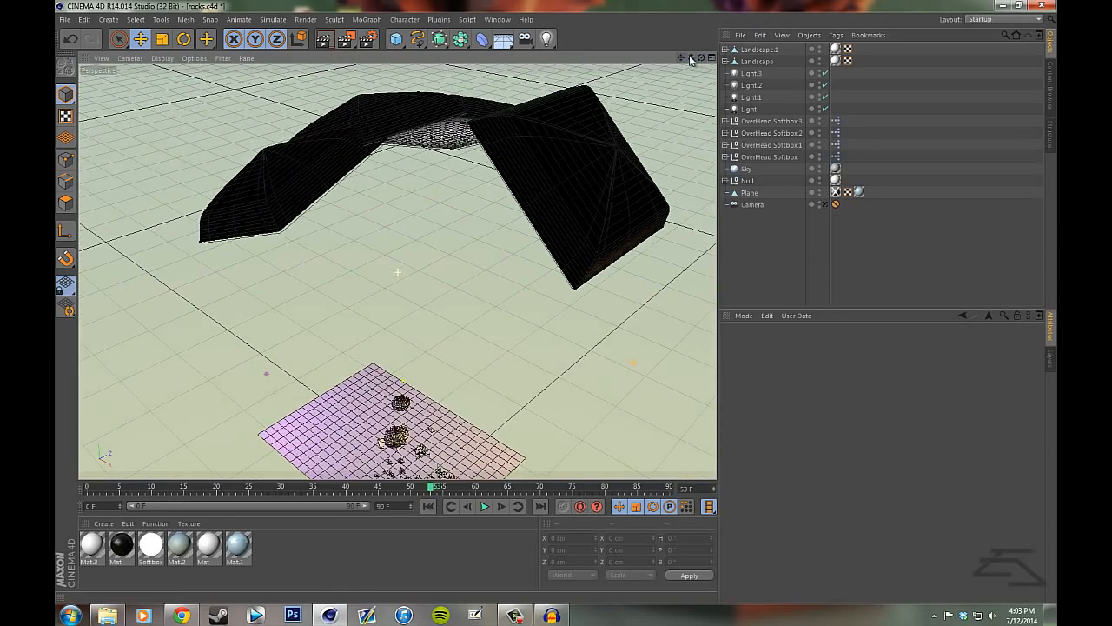
left_click_drag(698, 58, 558, 308)
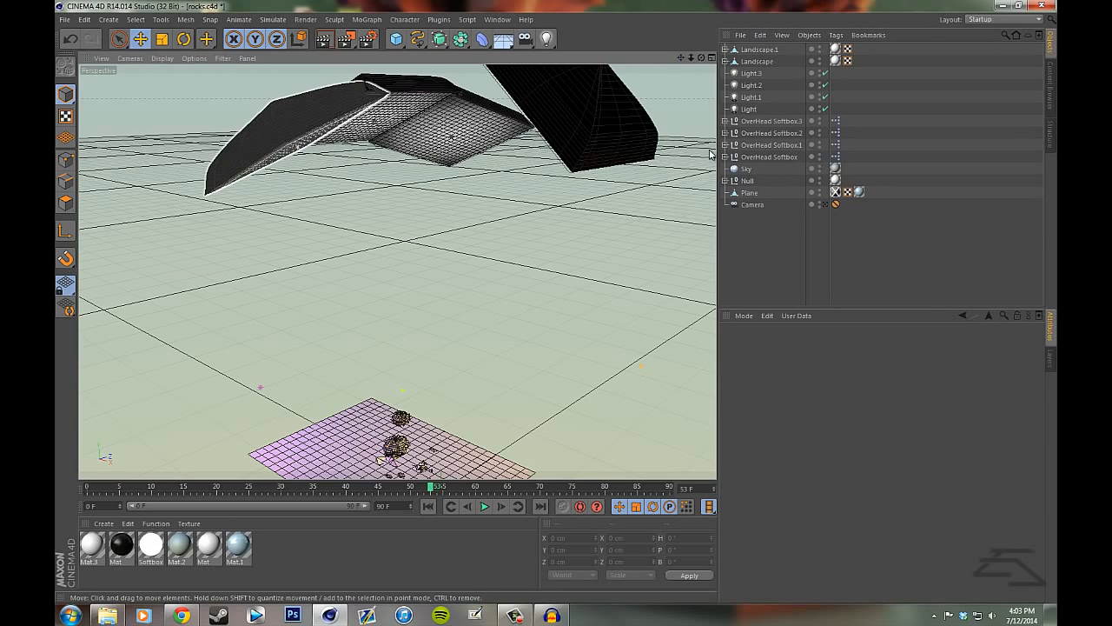
left_click_drag(700, 58, 353, 141)
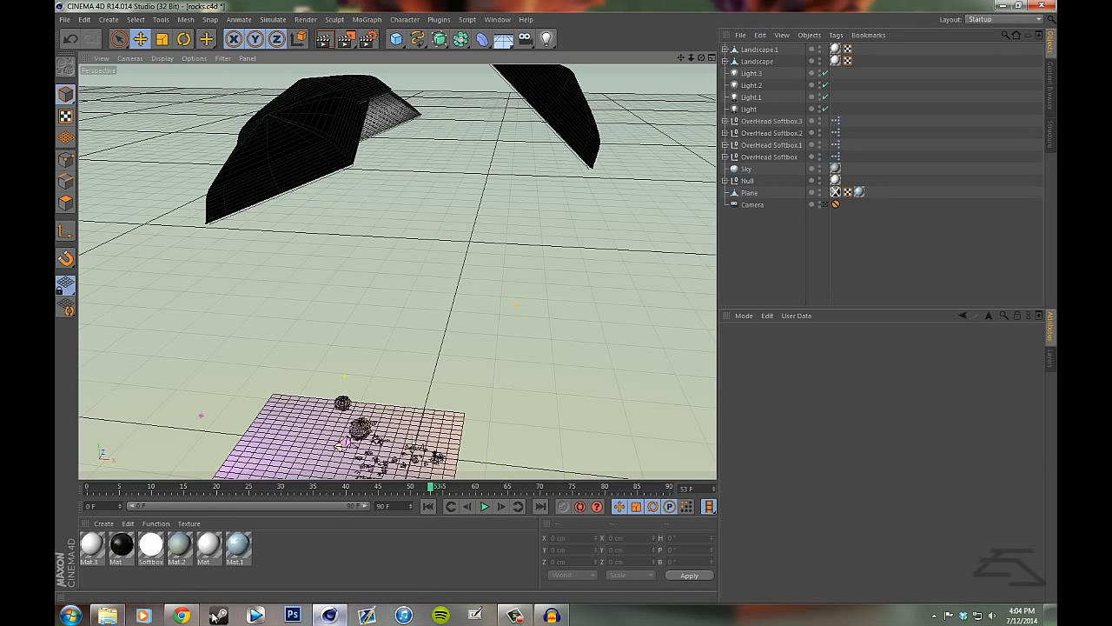
- View the renders swaggyyy.jpg and tree.png from the Modeling folder, close them and return to the Cinema 4D scene
left_click(107, 615)
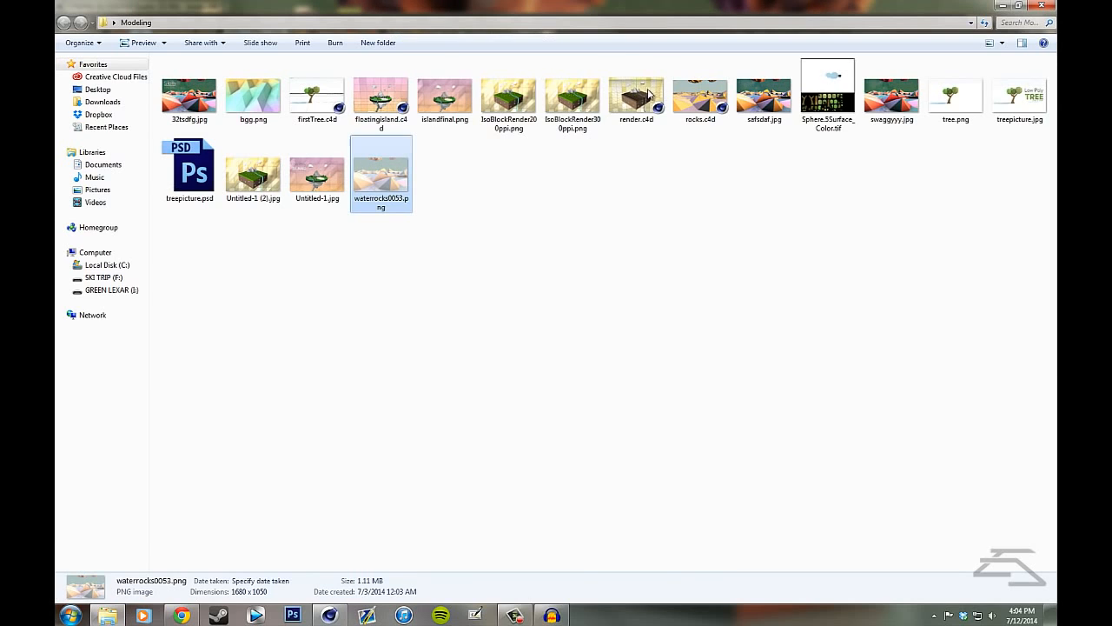
double_click(890, 96)
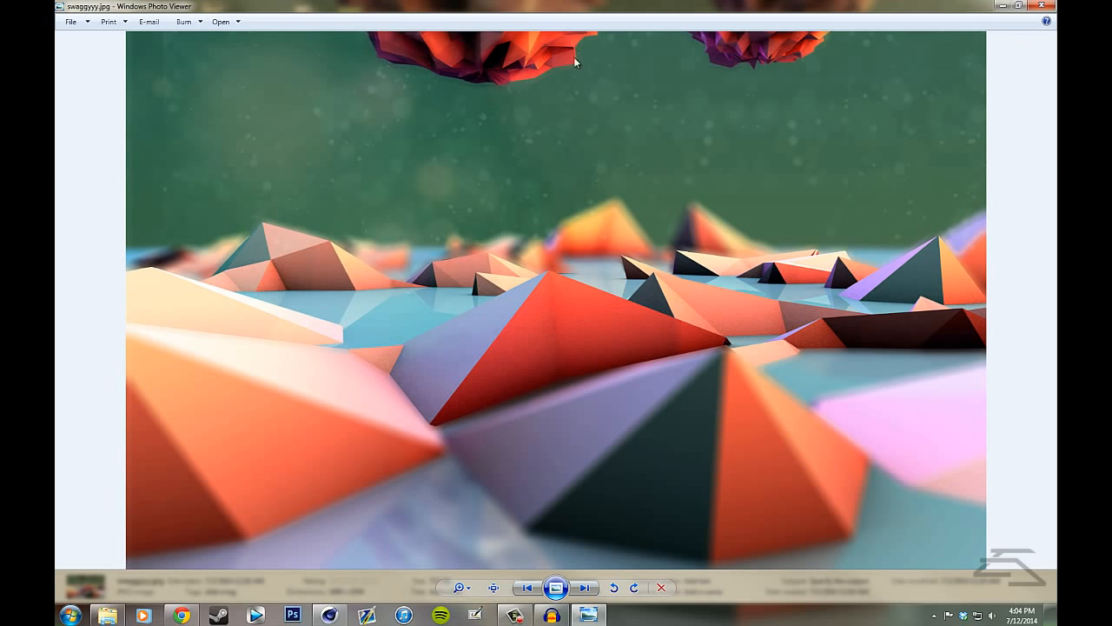
left_click(1041, 6)
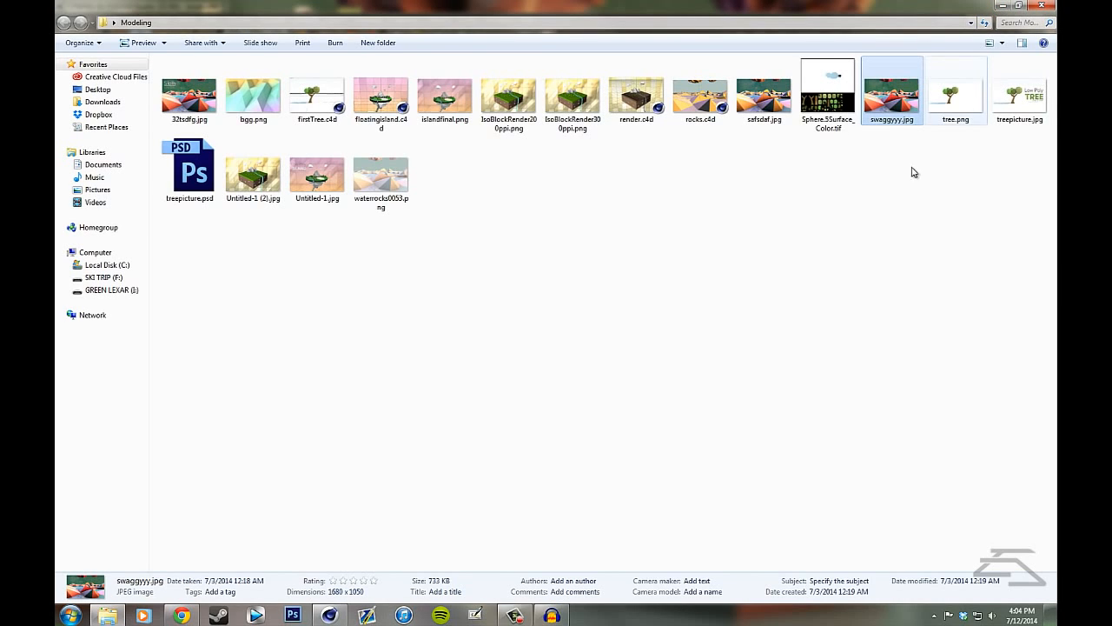
double_click(955, 94)
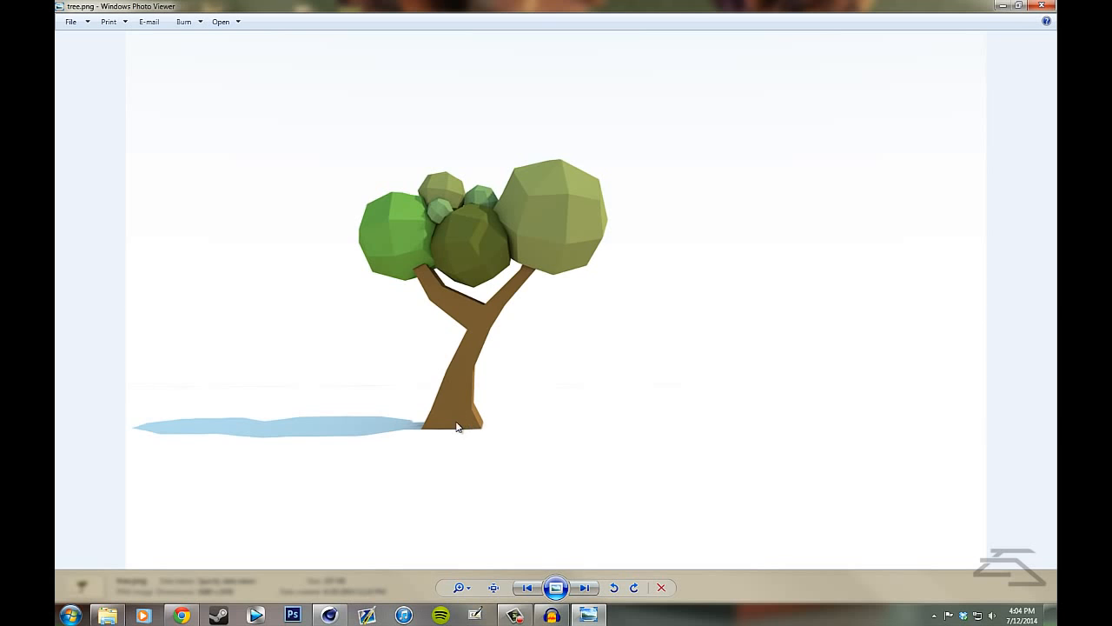
left_click(1043, 6)
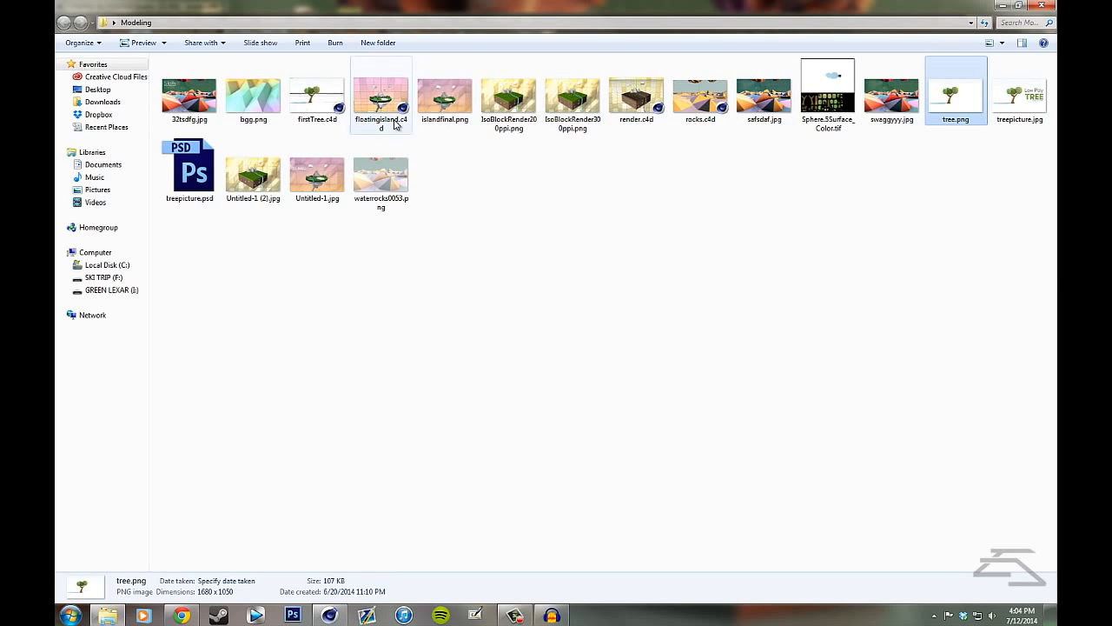
left_click(1039, 6)
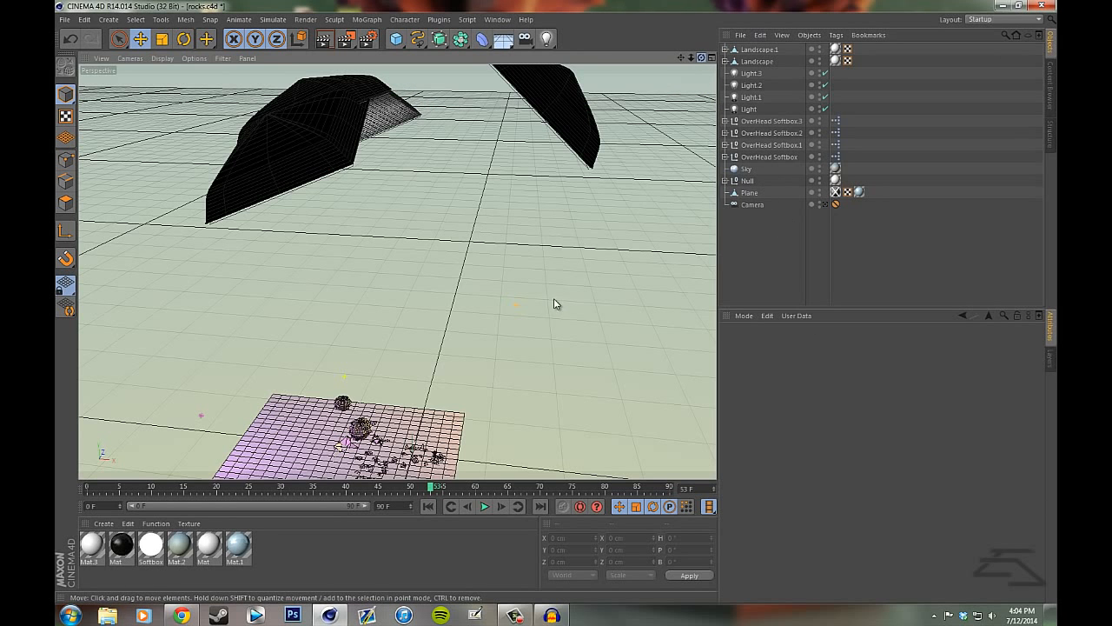
- Examine the four overhead softboxes from several angles, selecting each one to identify its place above the plane
left_click_drag(553, 298, 555, 300, "alt")
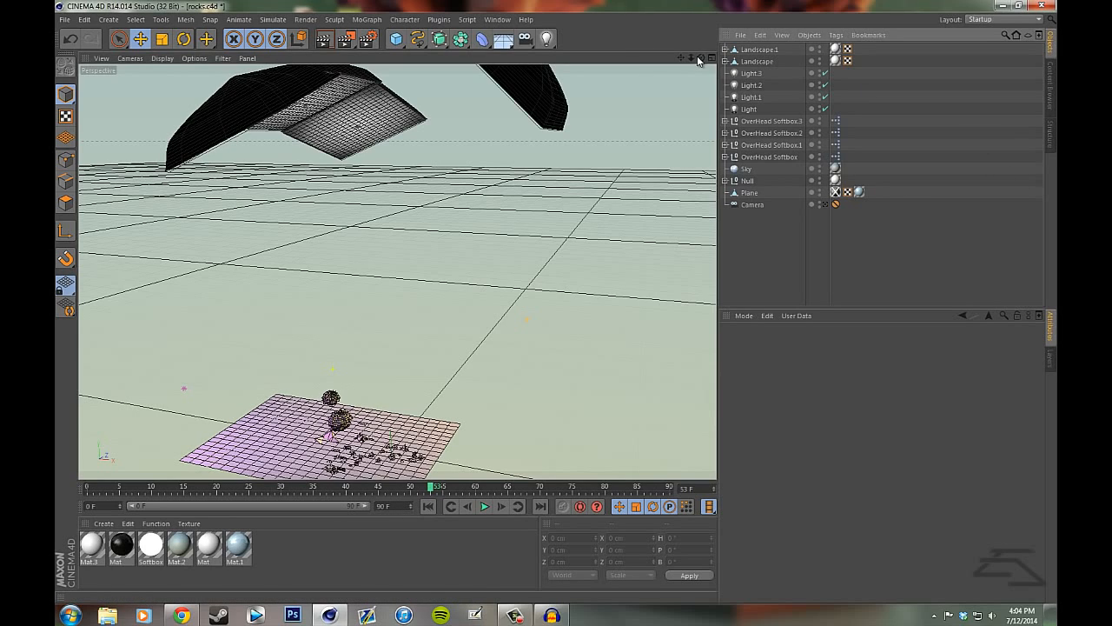
left_click_drag(699, 58, 556, 300)
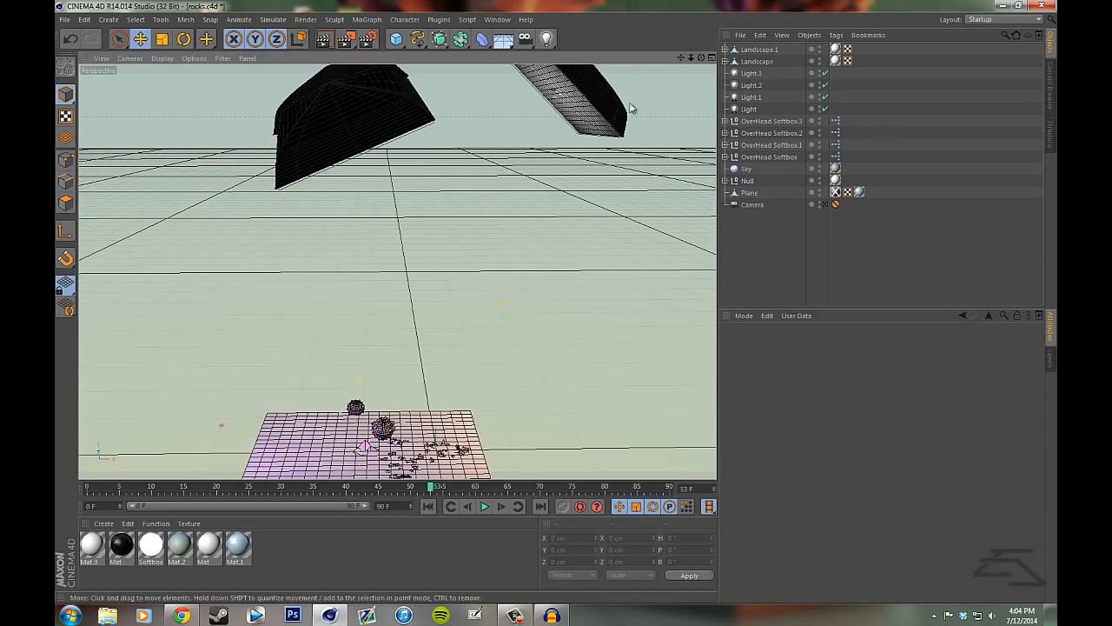
left_click_drag(701, 58, 479, 328)
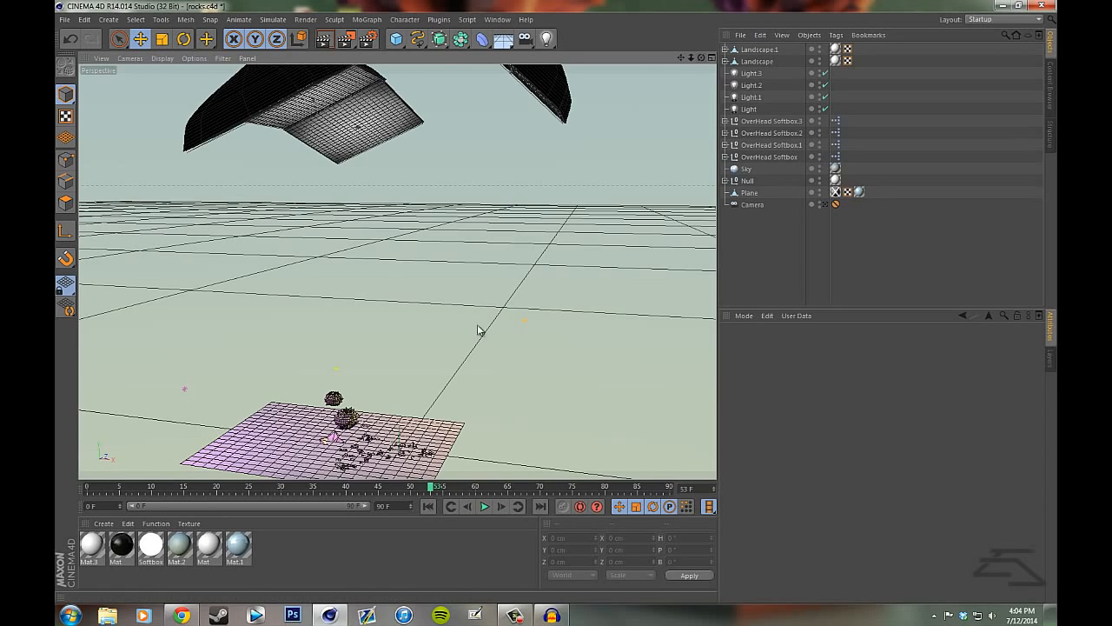
left_click_drag(701, 58, 569, 304)
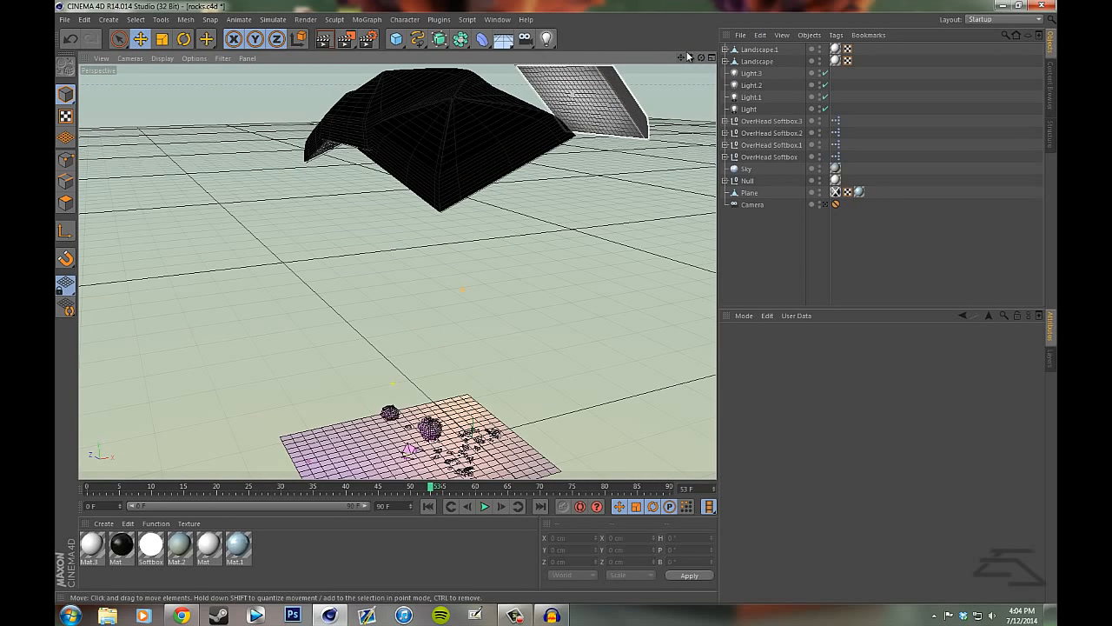
mouse_move(681, 58)
left_mouse_down()
mouse_move(521, 322)
mouse_move(421, 357)
left_mouse_up()
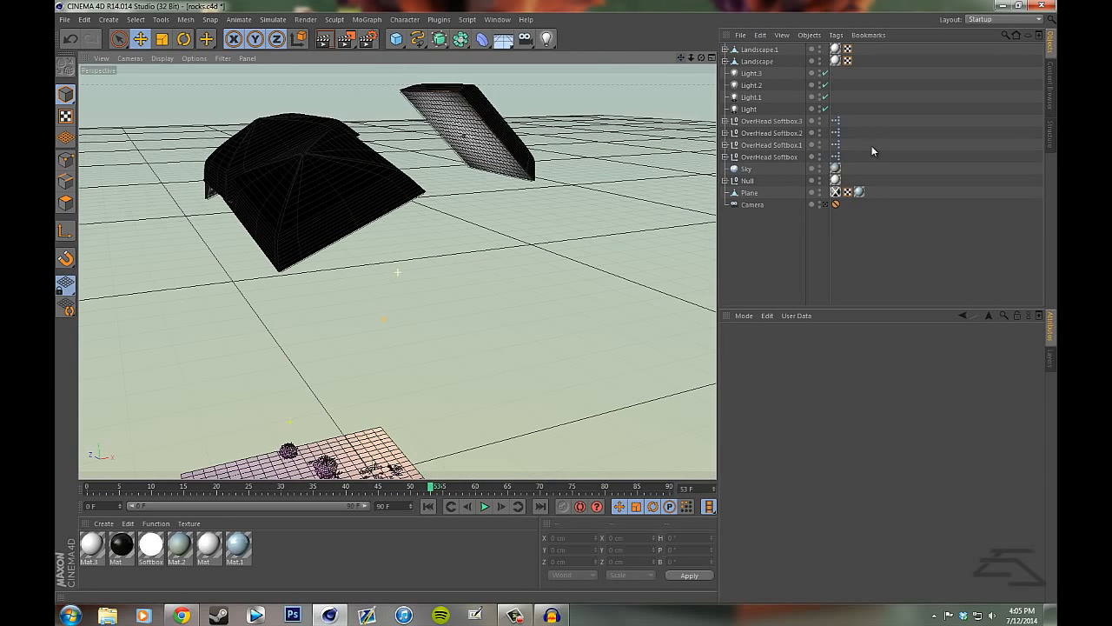
left_click(789, 122)
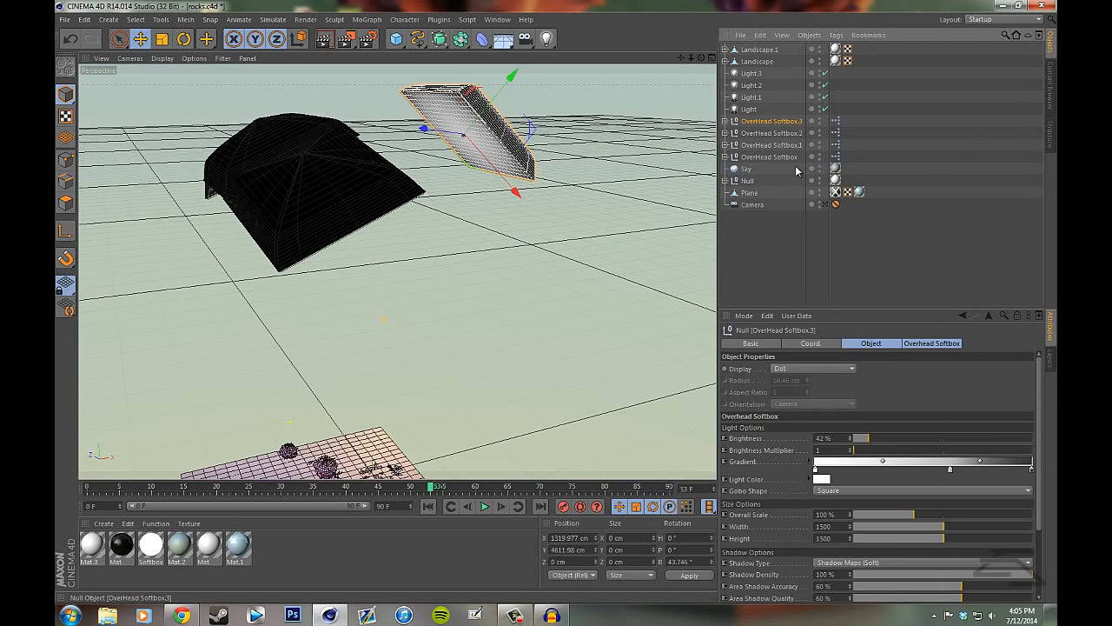
left_click(760, 133)
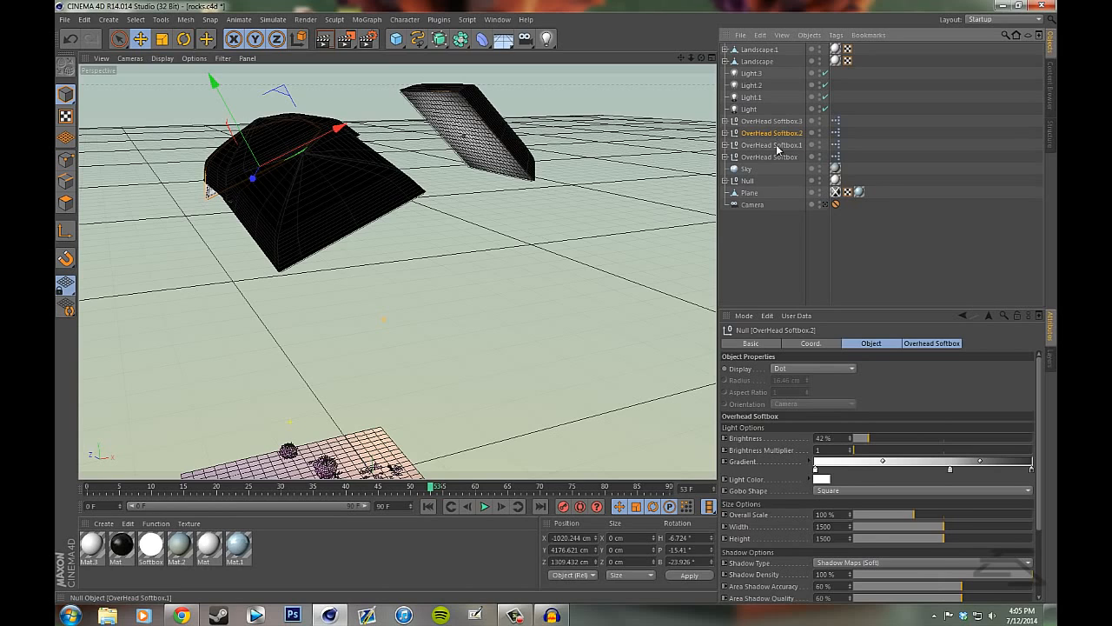
left_click(772, 145)
left_click(769, 157)
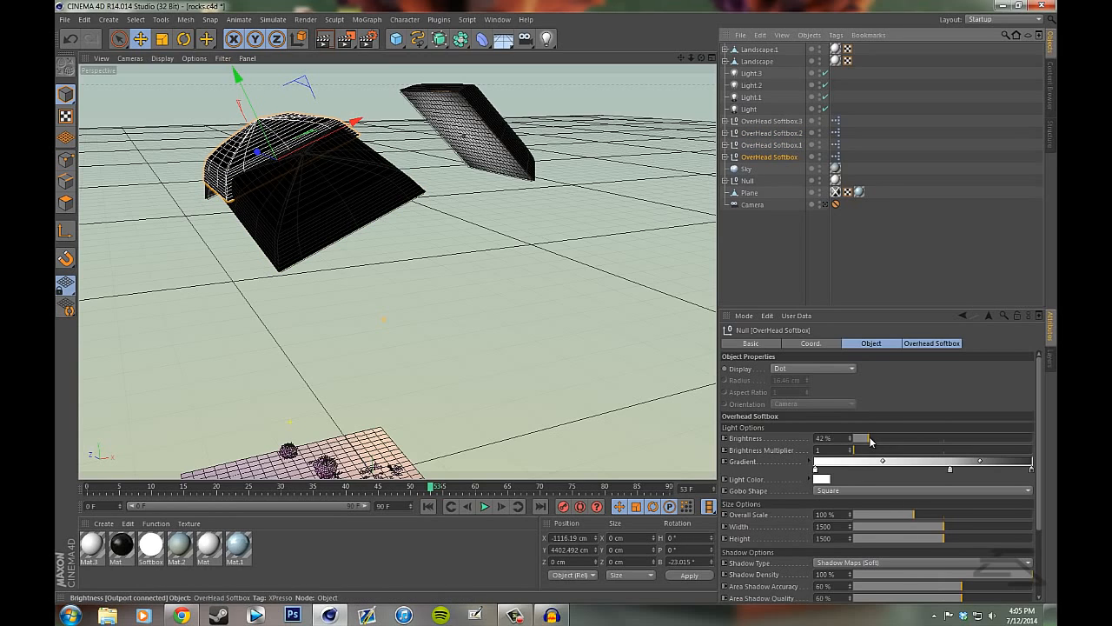
left_click(787, 121)
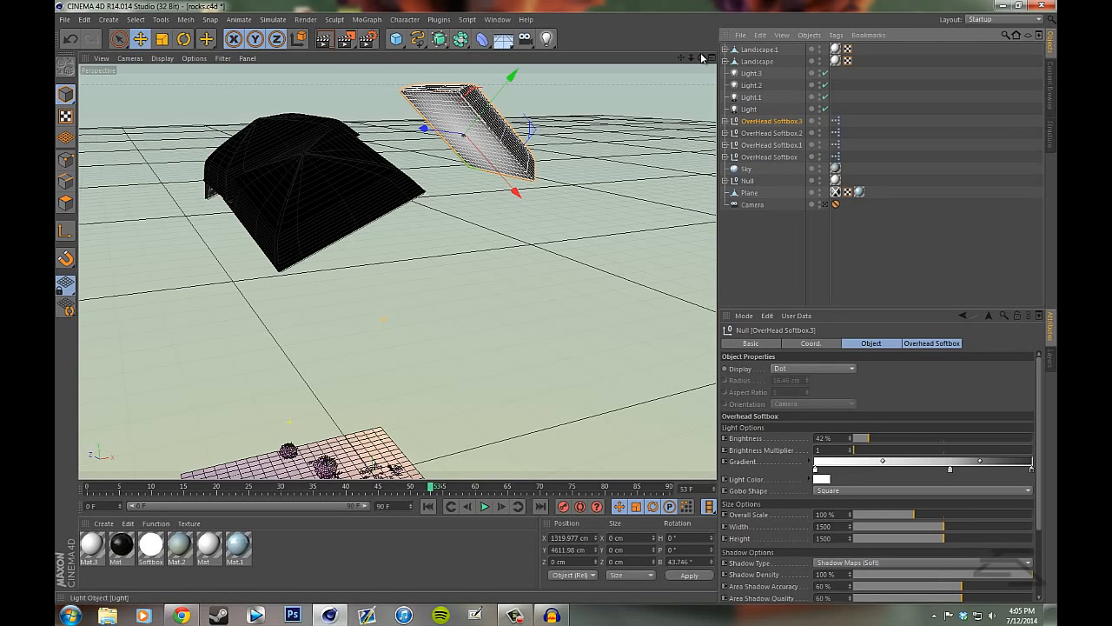
left_click_drag(702, 58, 748, 82)
left_click(839, 249)
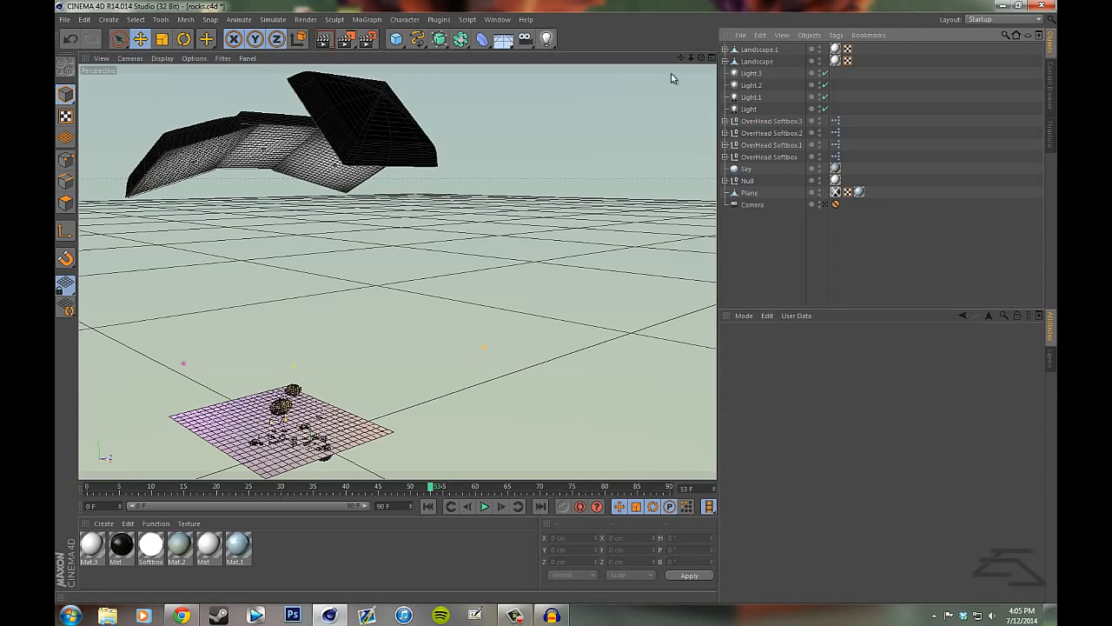
- Try lowering the plane to expose the full rock shapes beneath its surface, and undo the move
mouse_move(681, 59)
left_mouse_down()
mouse_move(576, 300)
mouse_move(559, 307)
mouse_move(681, 59)
left_mouse_up()
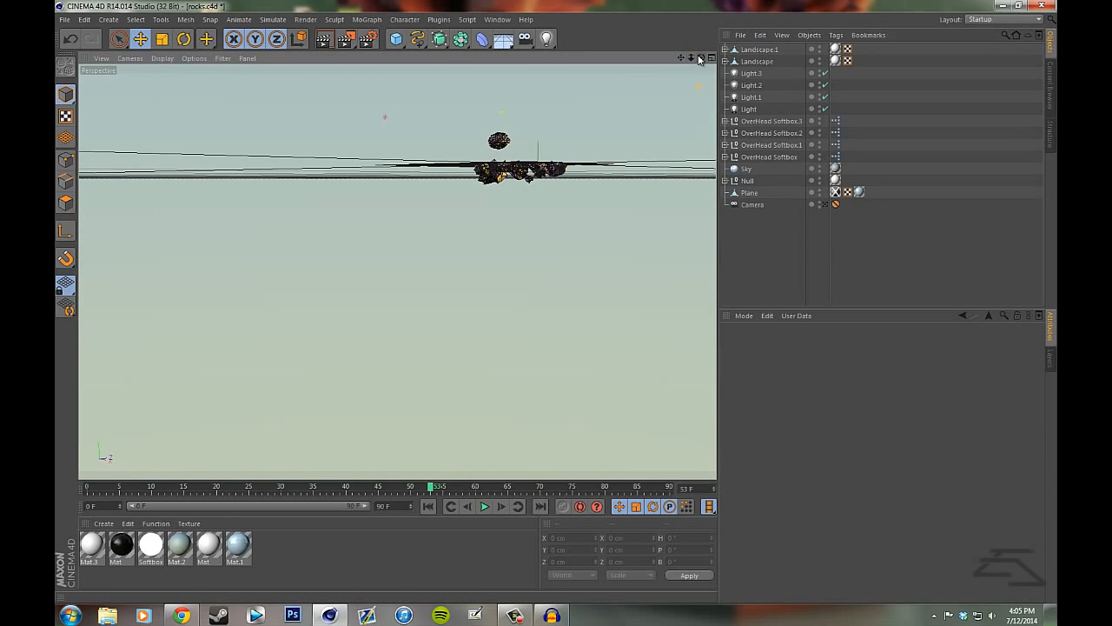
mouse_move(554, 317)
left_mouse_down()
mouse_move(558, 299)
mouse_move(557, 310)
left_mouse_up()
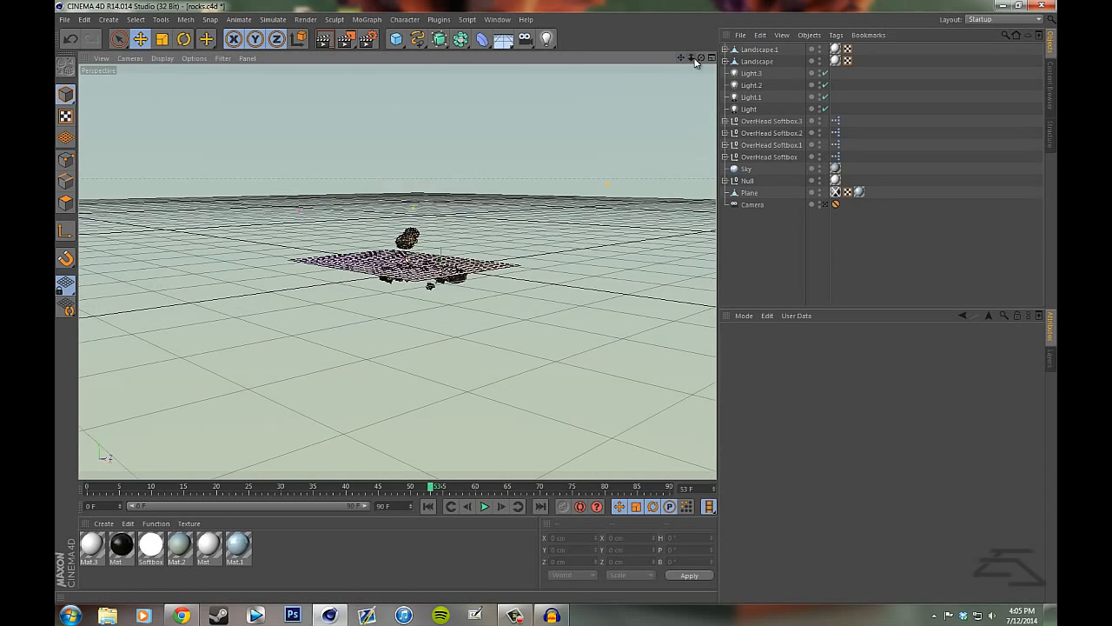
left_click_drag(692, 58, 559, 303)
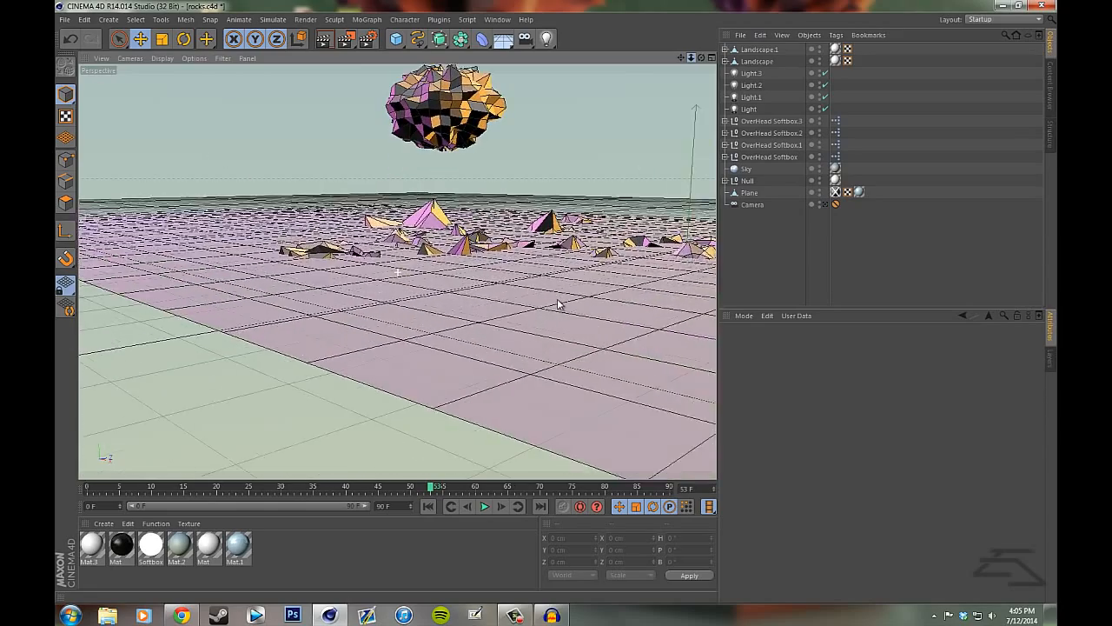
left_click_drag(702, 58, 547, 310)
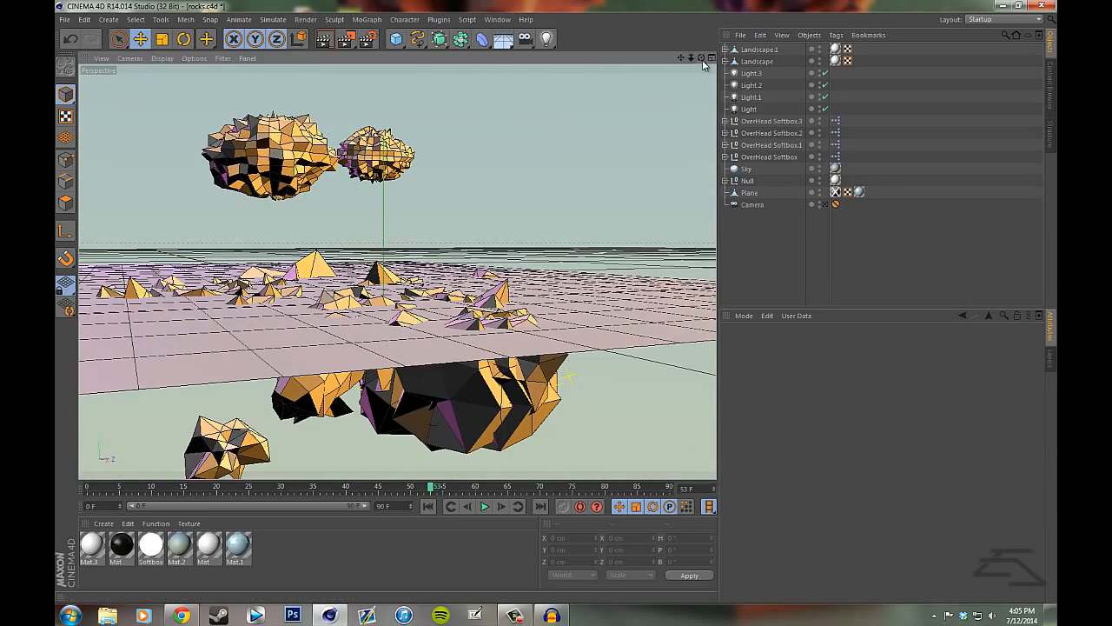
left_click_drag(701, 57, 353, 214)
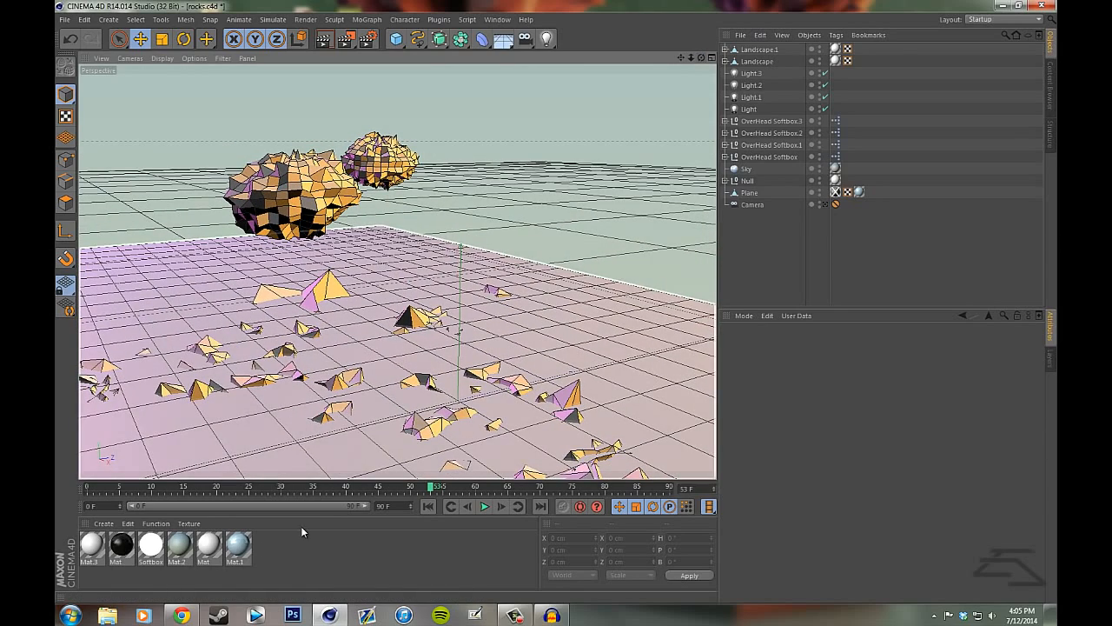
left_click_drag(276, 560, 77, 551)
left_click(277, 556)
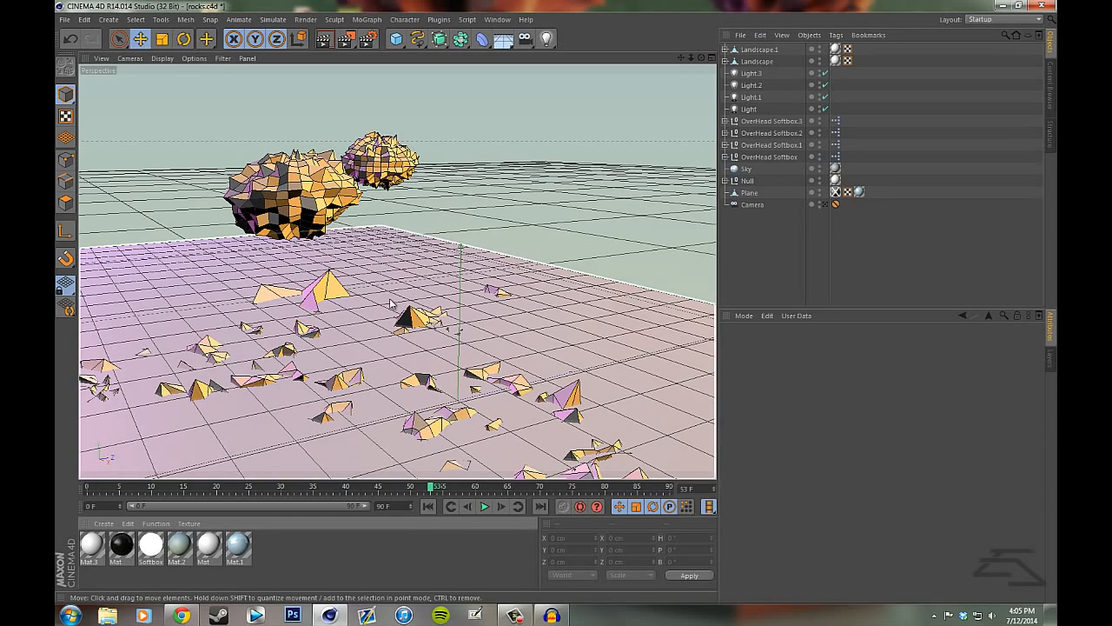
key("ctrl+z")
key("ctrl+z")
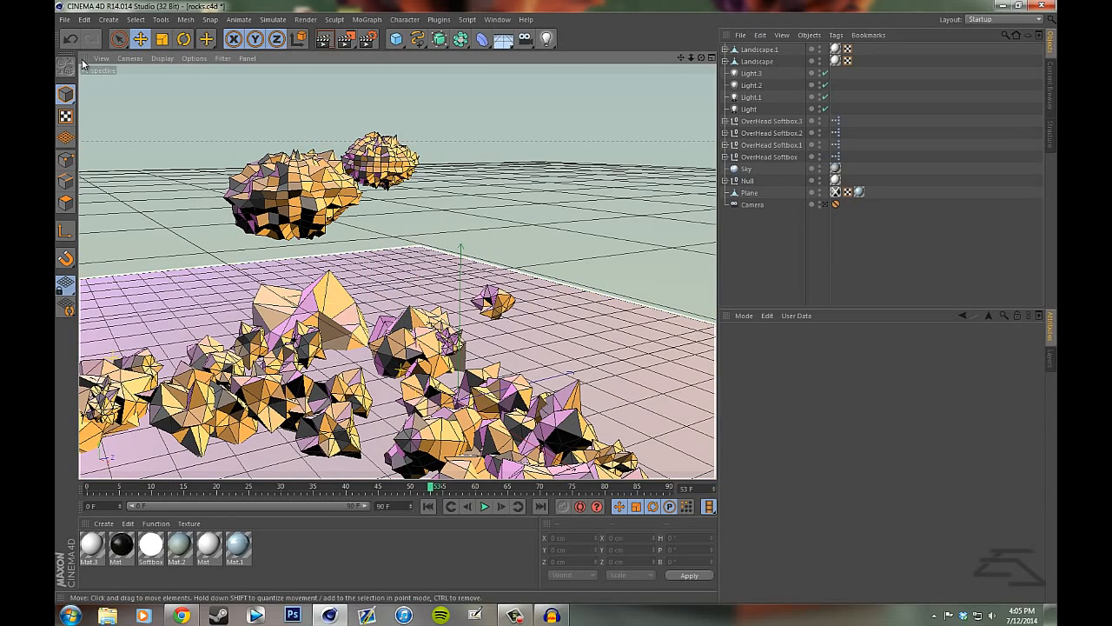
left_click(71, 39)
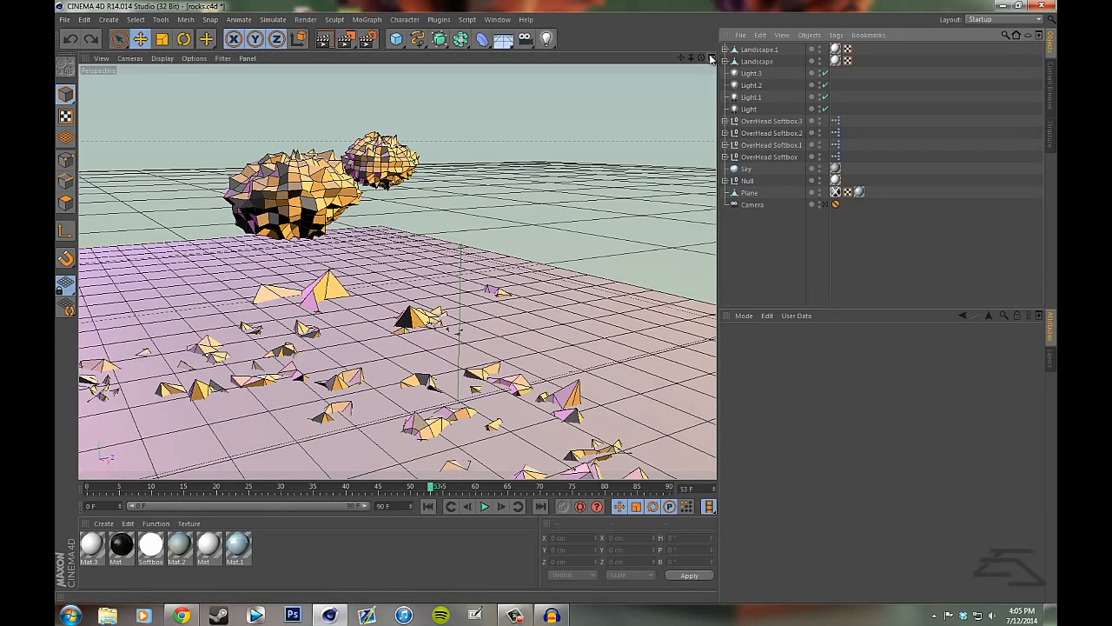
- Add a default Omni light to the scene and delete it
left_click_drag(704, 58, 556, 304)
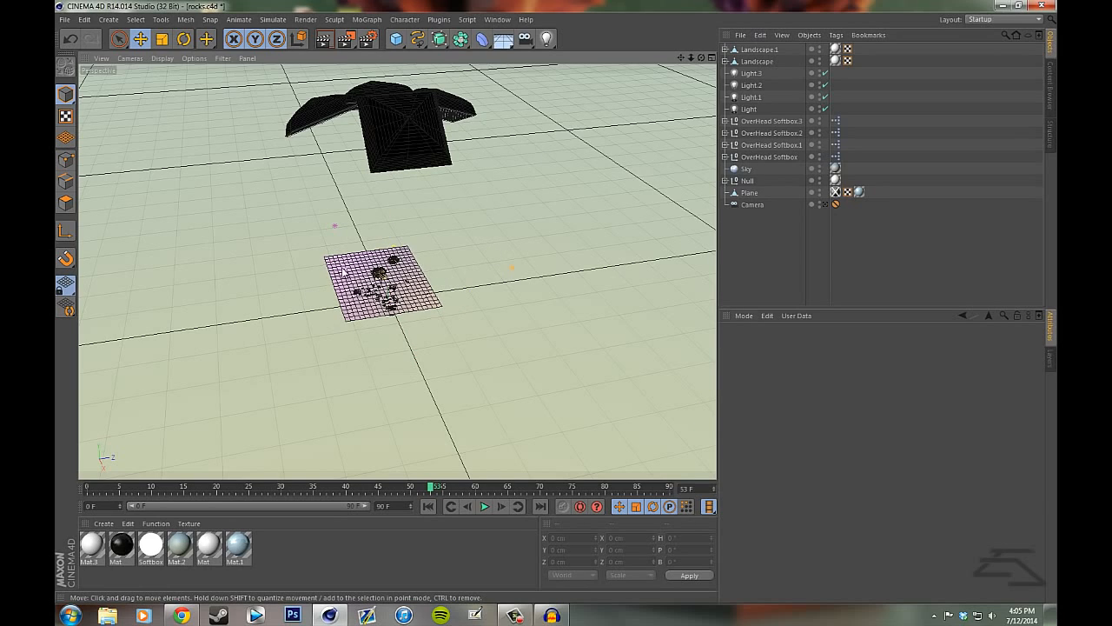
left_click(548, 39)
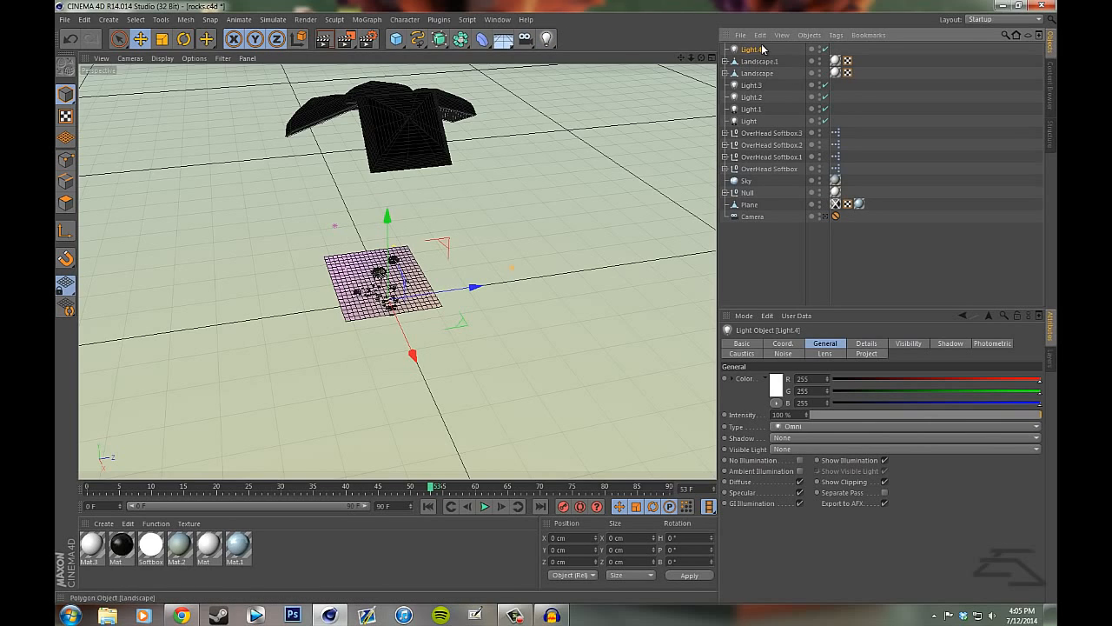
key("Delete")
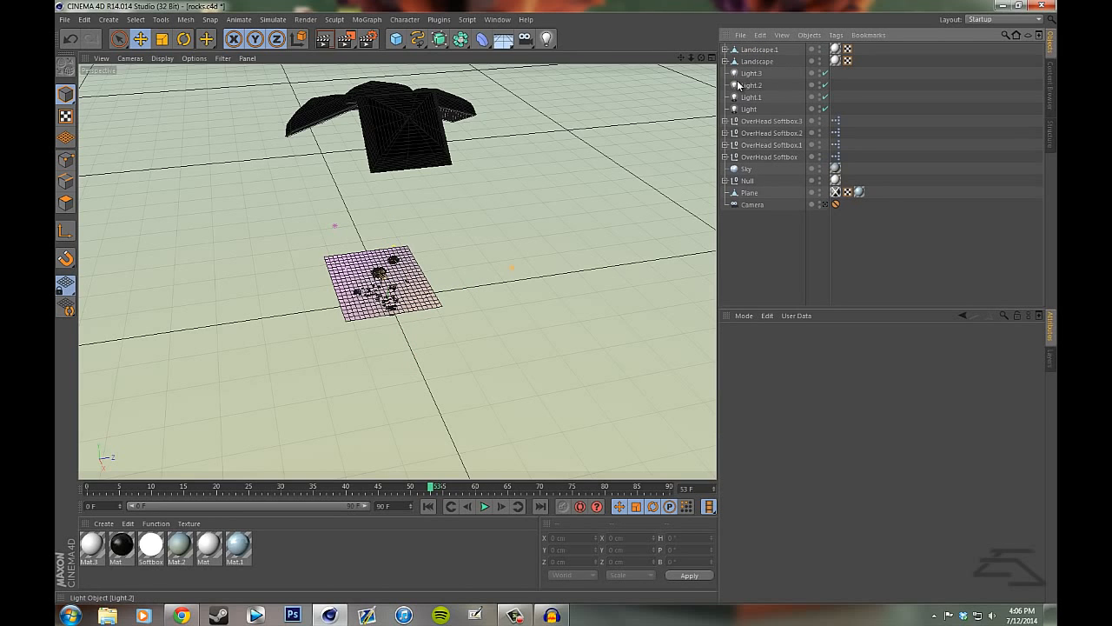
- Inspect the color settings and positions of the four light objects around the plane and how they tint the rocks
scroll(321, 193, "up", 2)
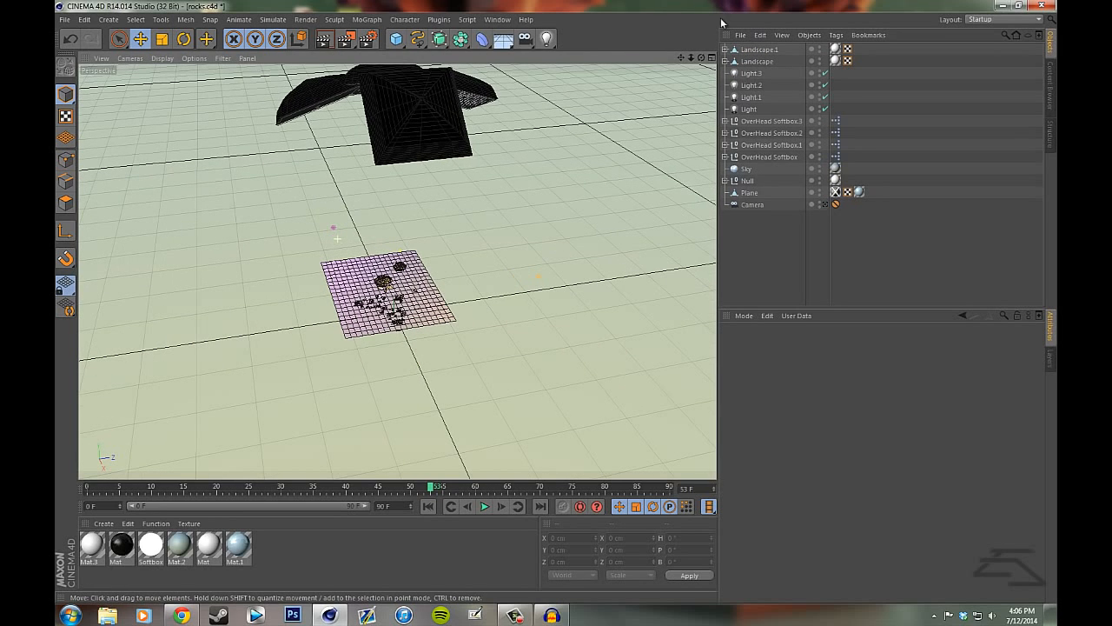
left_click_drag(691, 58, 701, 293)
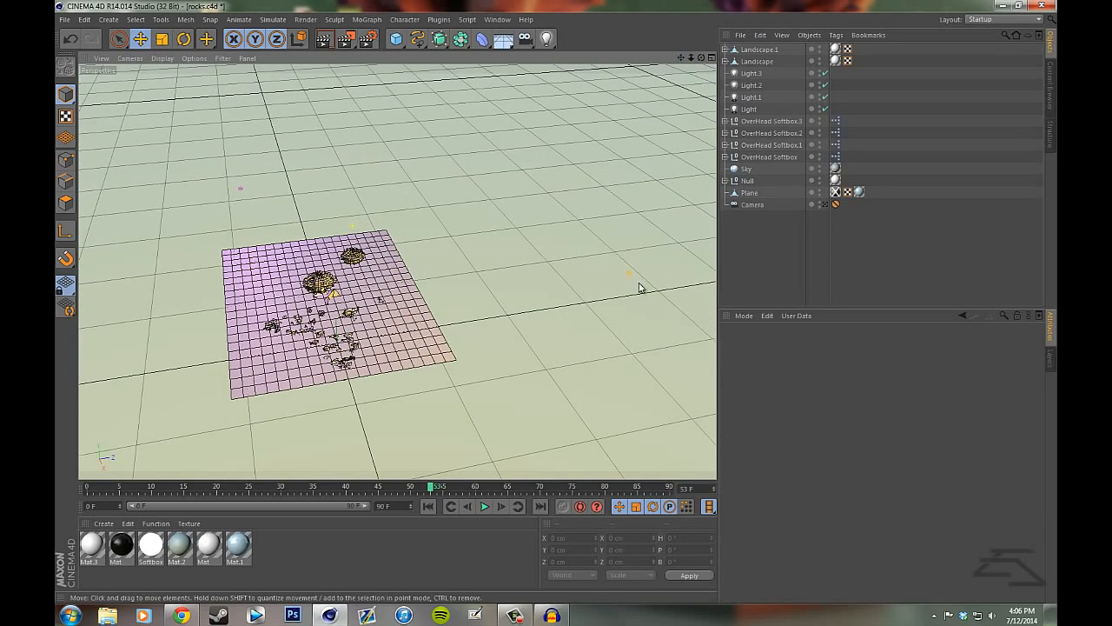
left_click(752, 73)
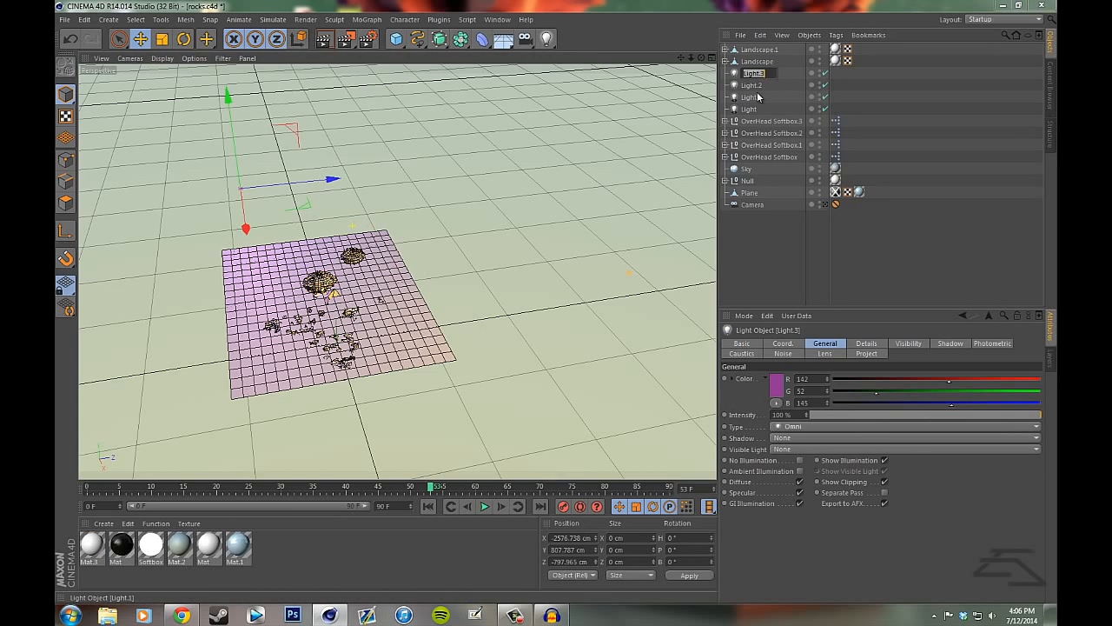
key("Escape")
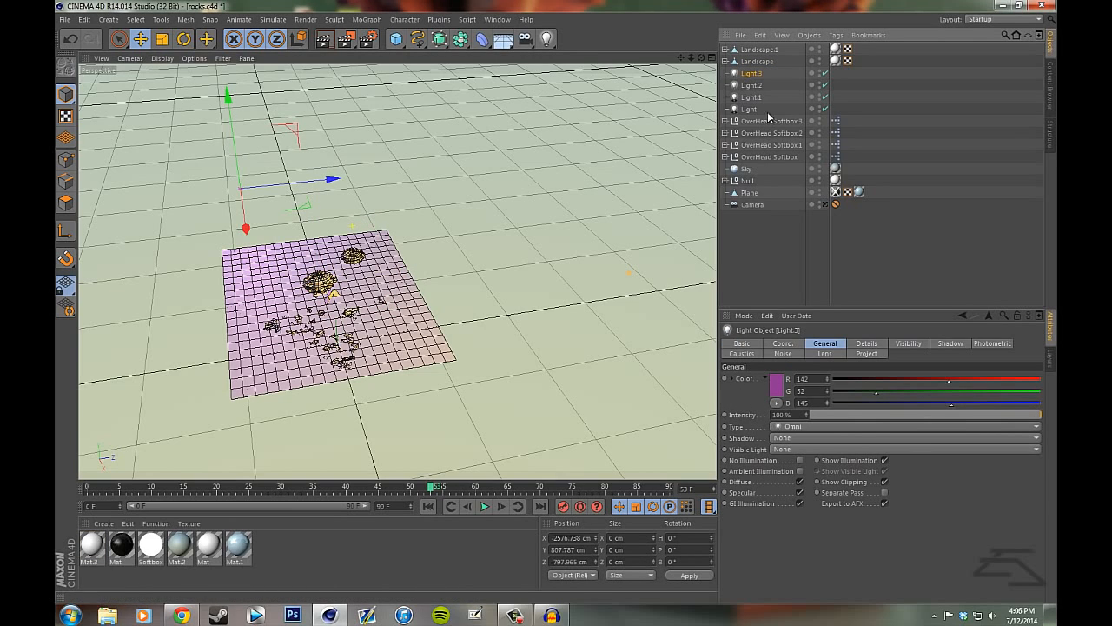
left_click(752, 97)
left_click(755, 86)
left_click(752, 98)
left_click(753, 109)
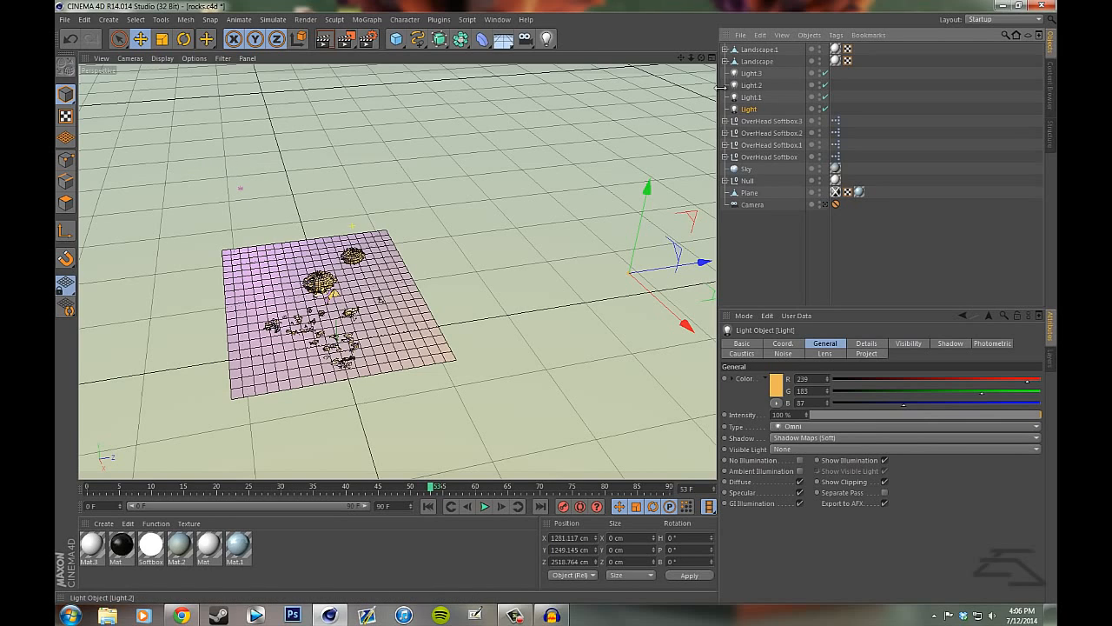
left_click(752, 73)
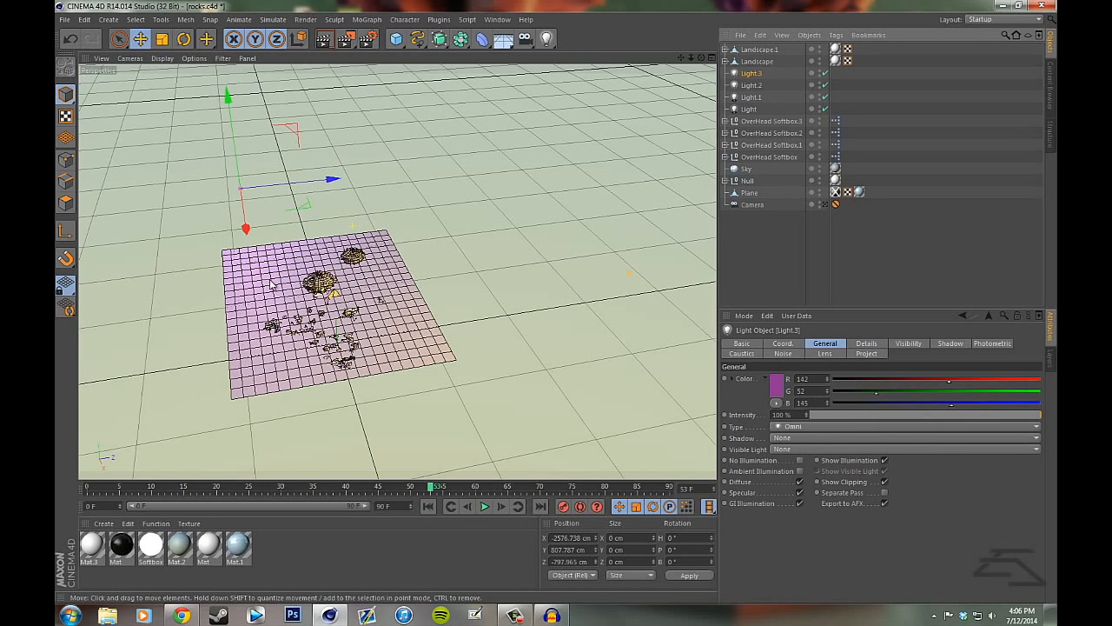
scroll(210, 301, "up", 1)
left_click(804, 258)
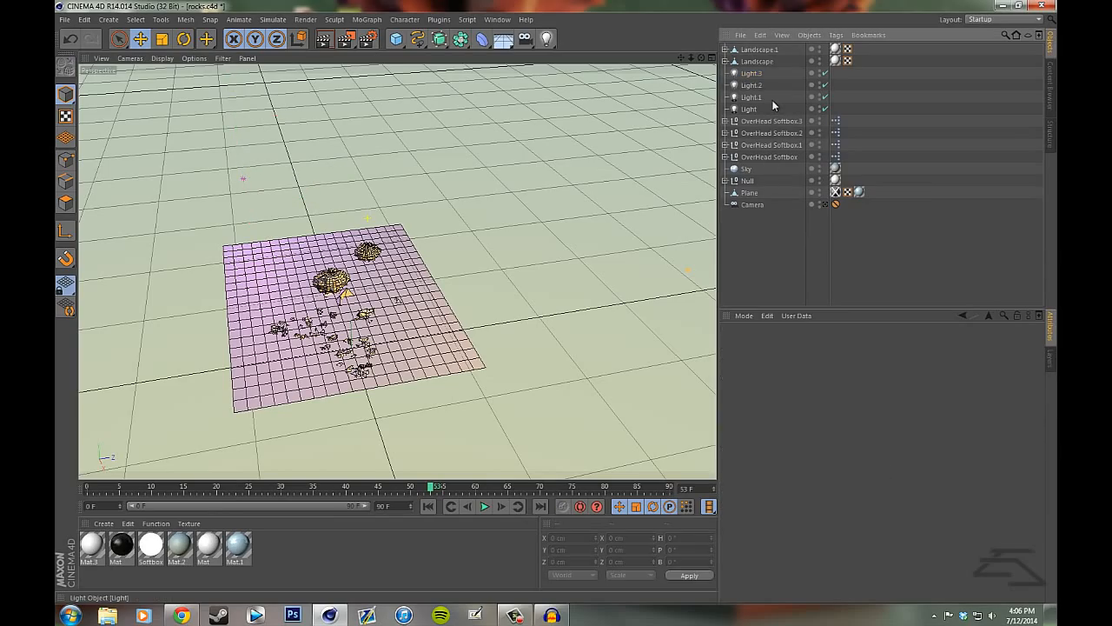
left_click_drag(559, 306, 552, 307, "alt")
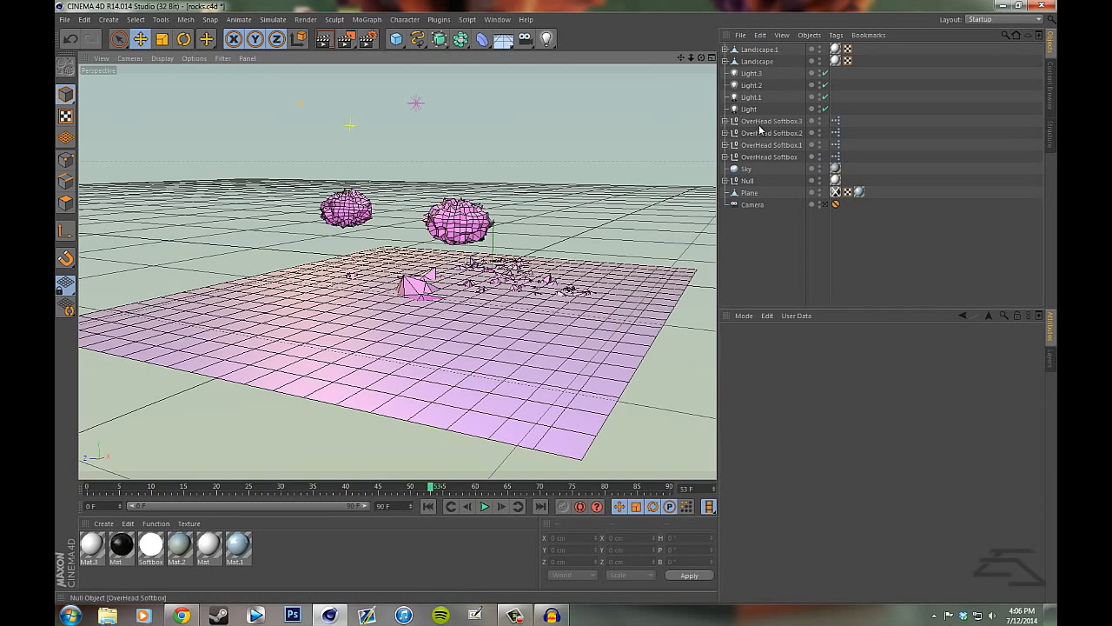
- Select Light.3 and examine the light positions and the tinted rocks around the plane from several angles
left_click(749, 73)
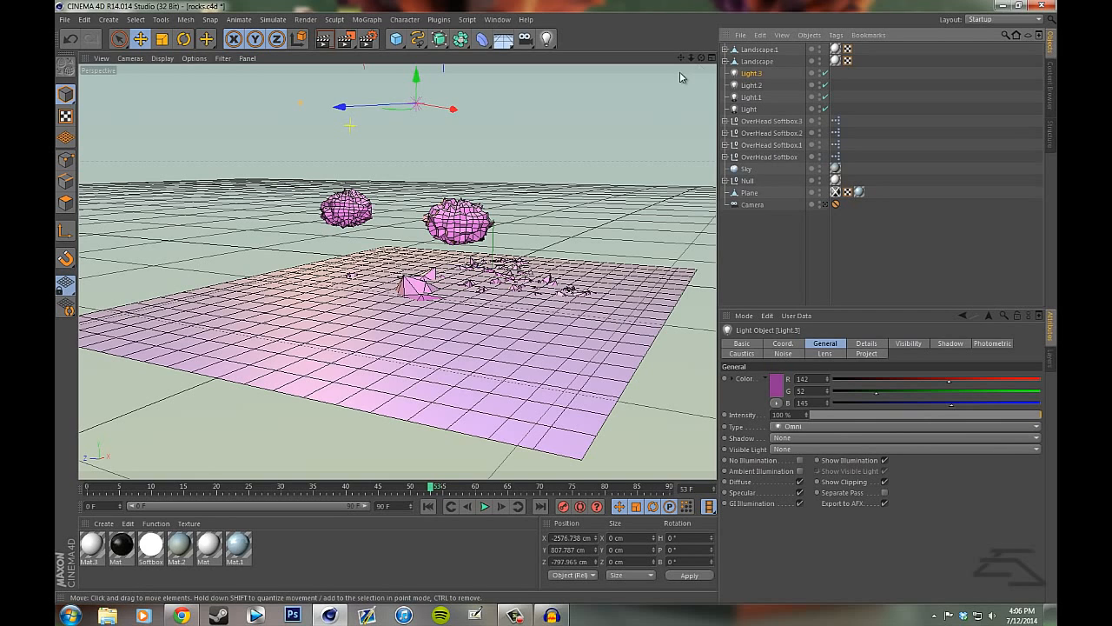
left_click_drag(701, 58, 682, 449)
left_click(796, 279)
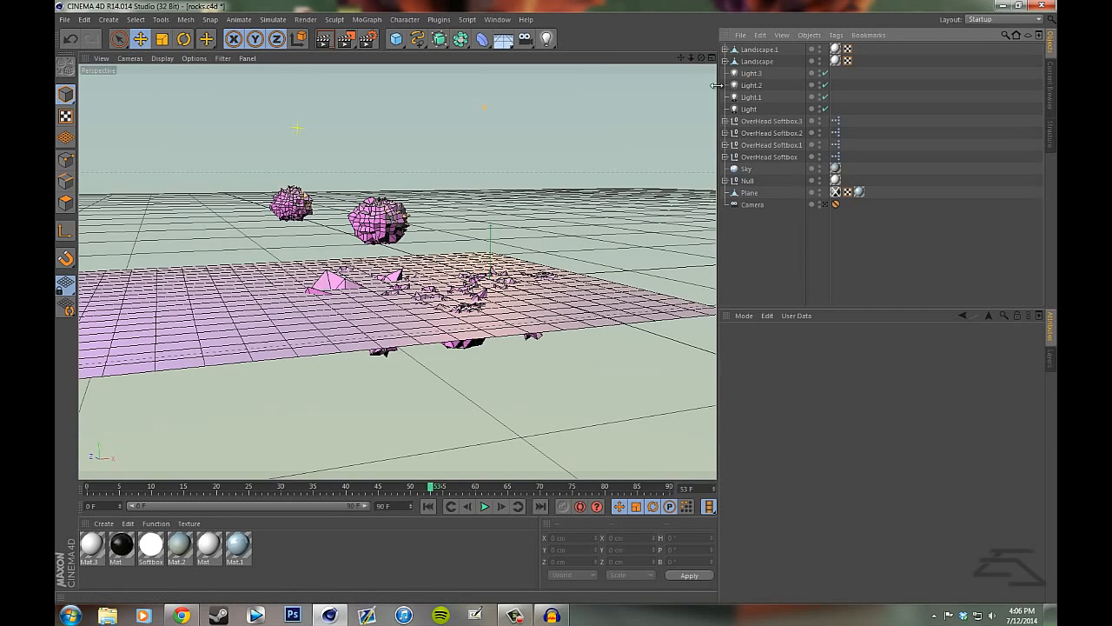
left_click_drag(702, 58, 541, 334)
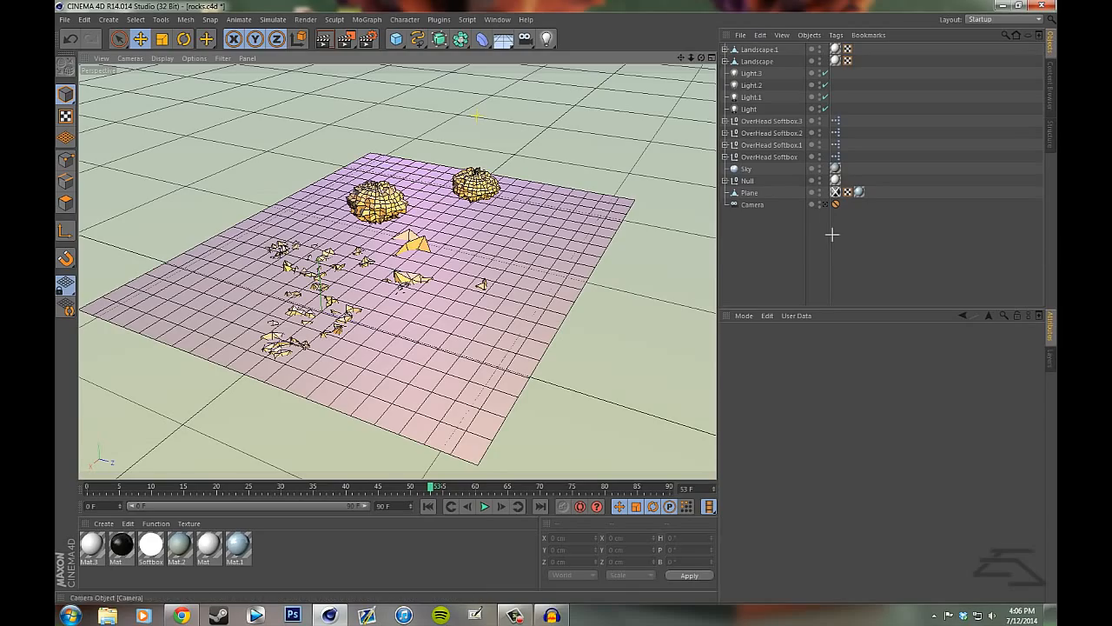
left_click_drag(703, 61, 563, 291)
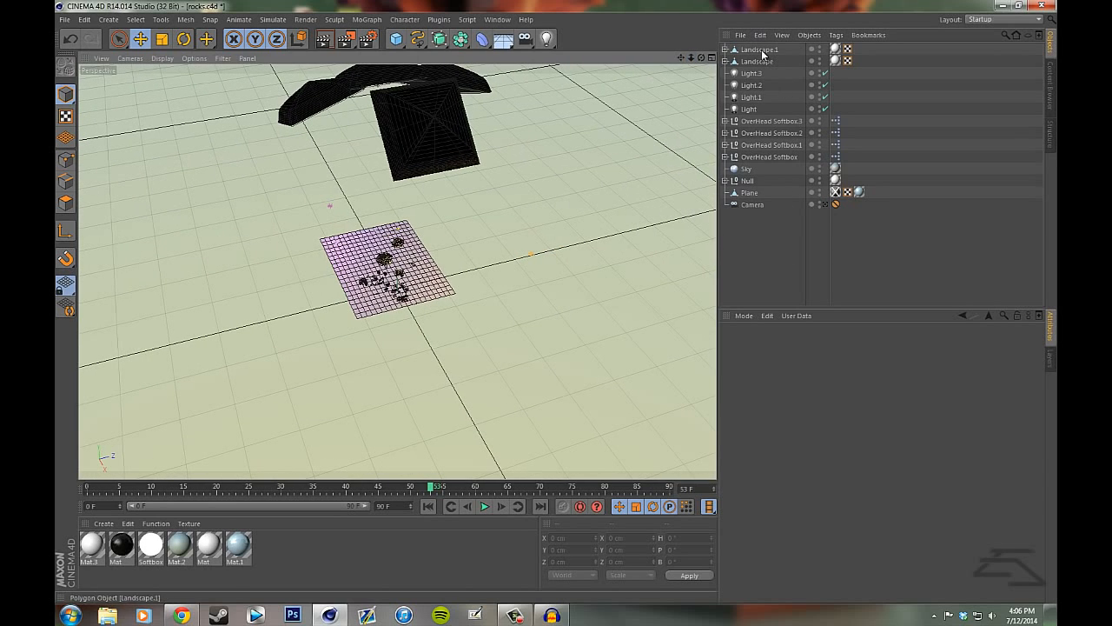
- Review the available light types, and inspect the lit rocks from far away, close up and at plane level
left_click(546, 39)
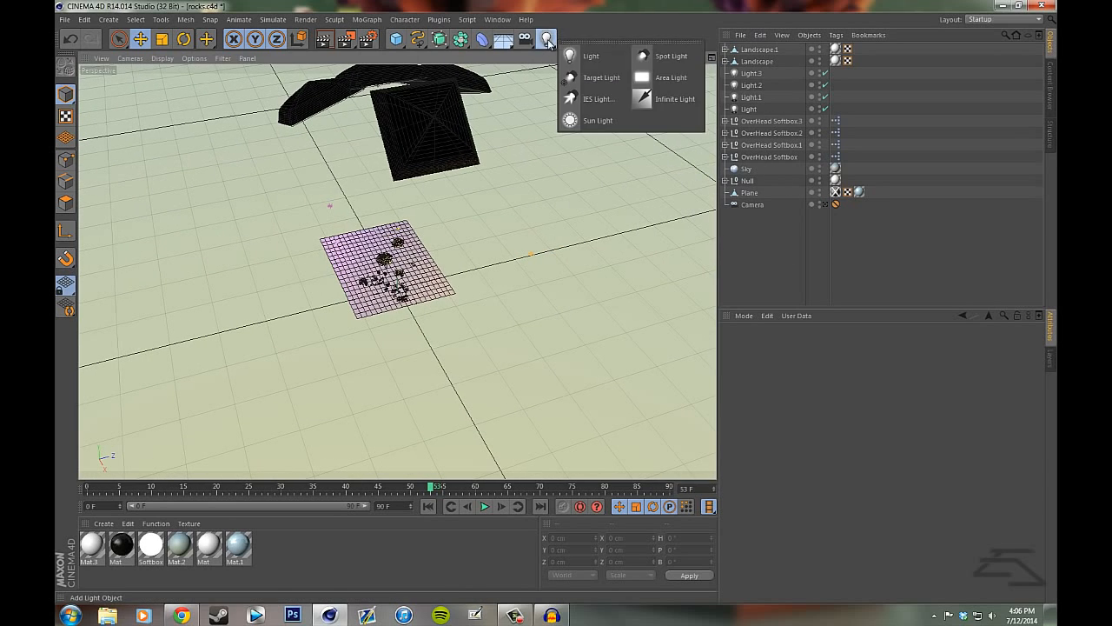
left_click(814, 265)
left_click_drag(702, 59, 719, 227)
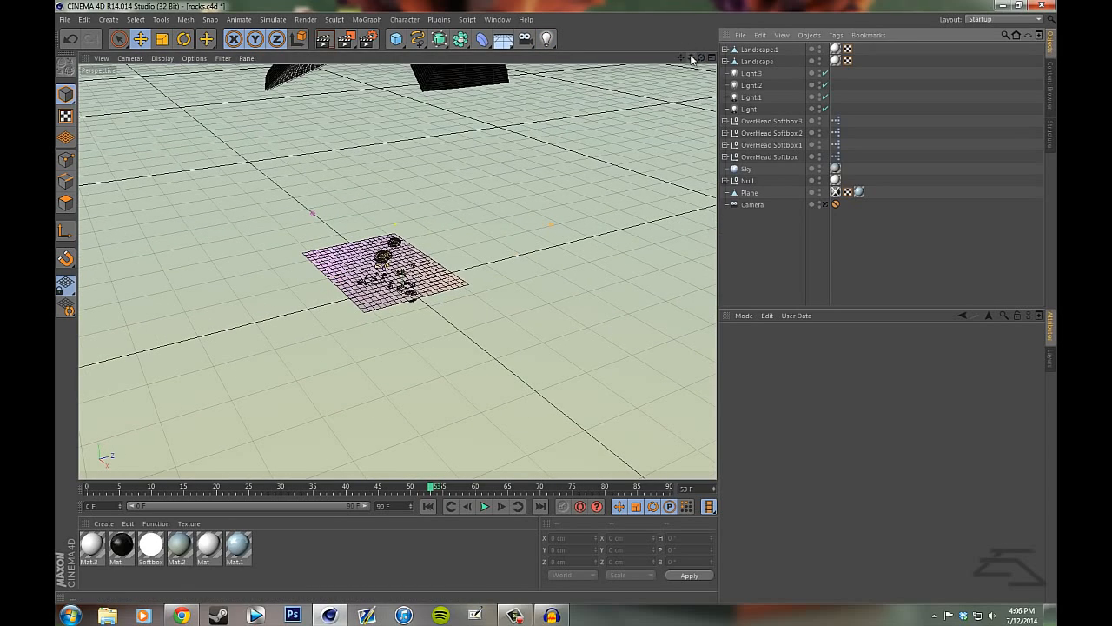
mouse_move(692, 59)
left_mouse_down()
mouse_move(556, 281)
mouse_move(626, 244)
mouse_move(690, 58)
mouse_move(557, 308)
left_mouse_up()
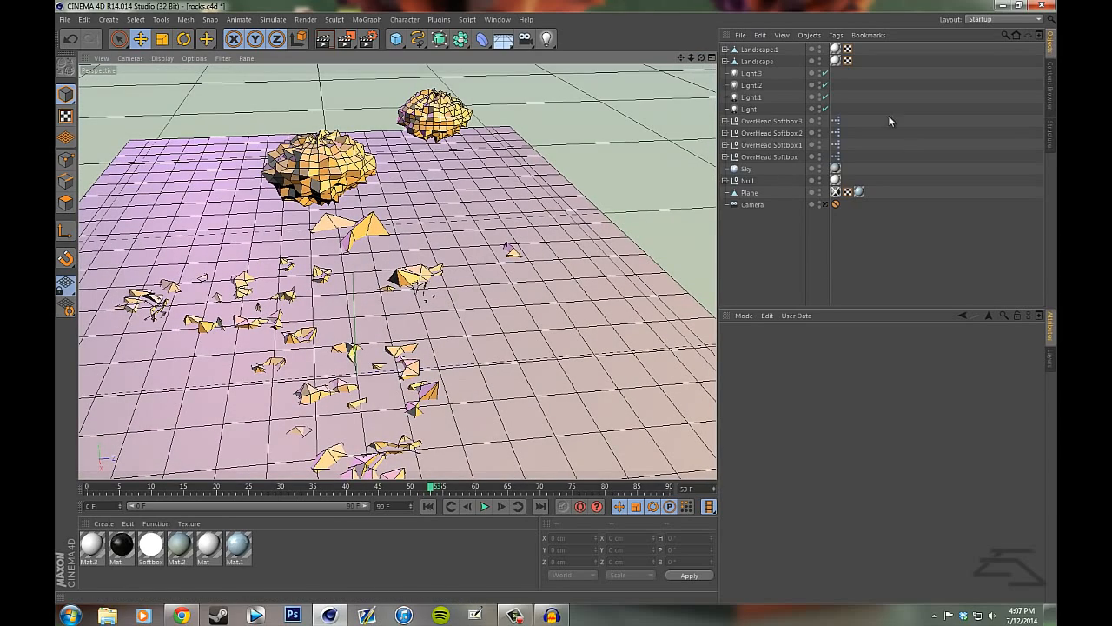
left_click_drag(703, 58, 559, 276)
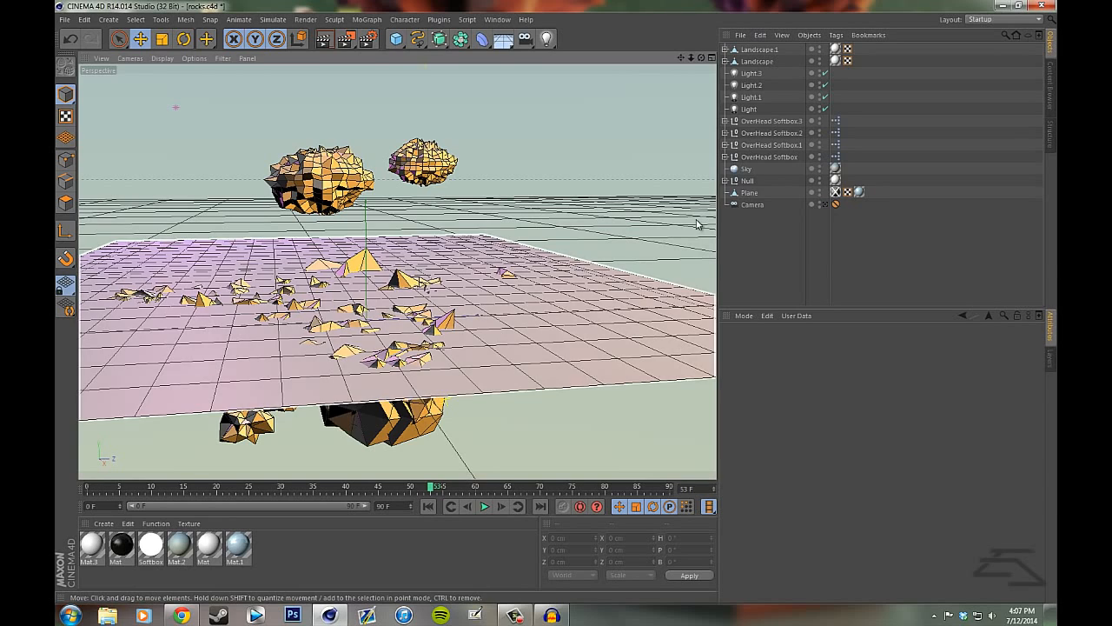
- View the rocks through the scene camera and review the render settings for output, saving, Ambient Occlusion and additional effects
left_click(824, 205)
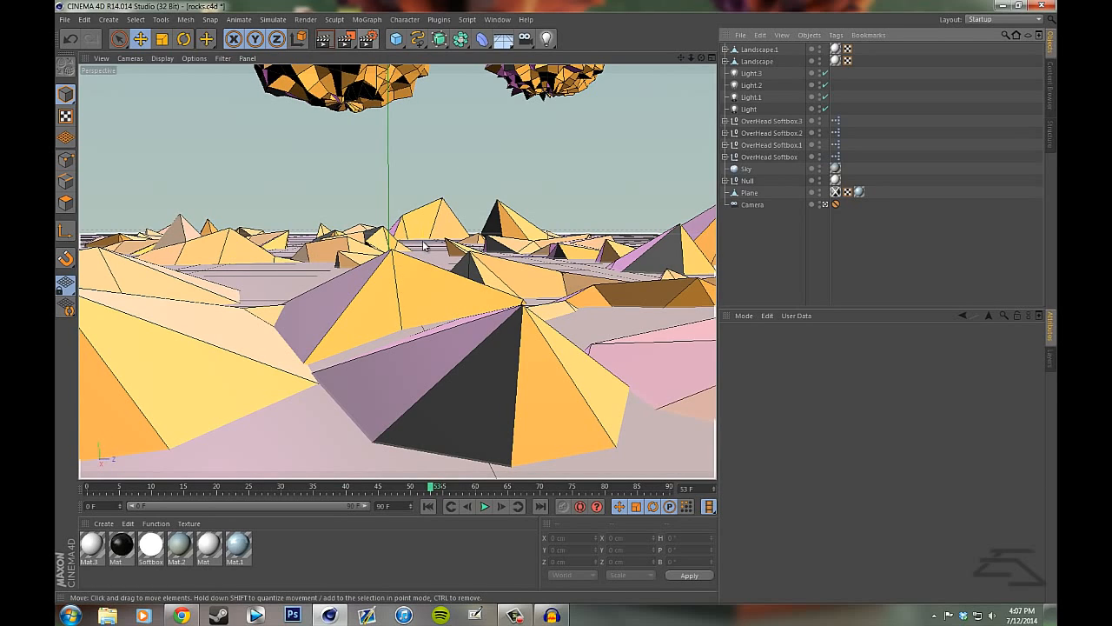
left_click(369, 40)
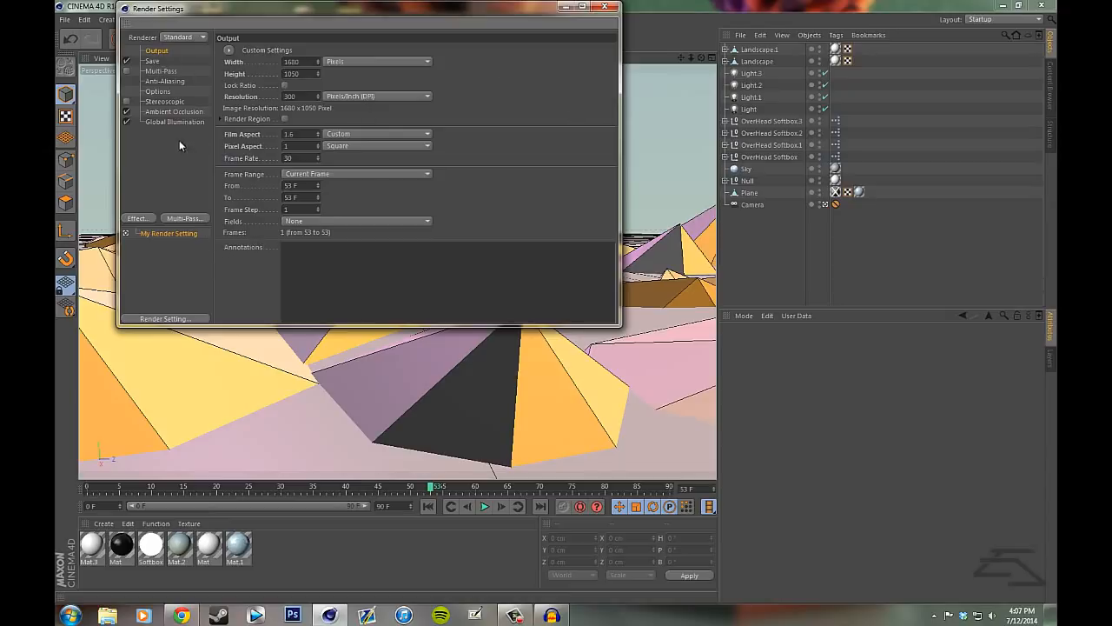
left_click(161, 62)
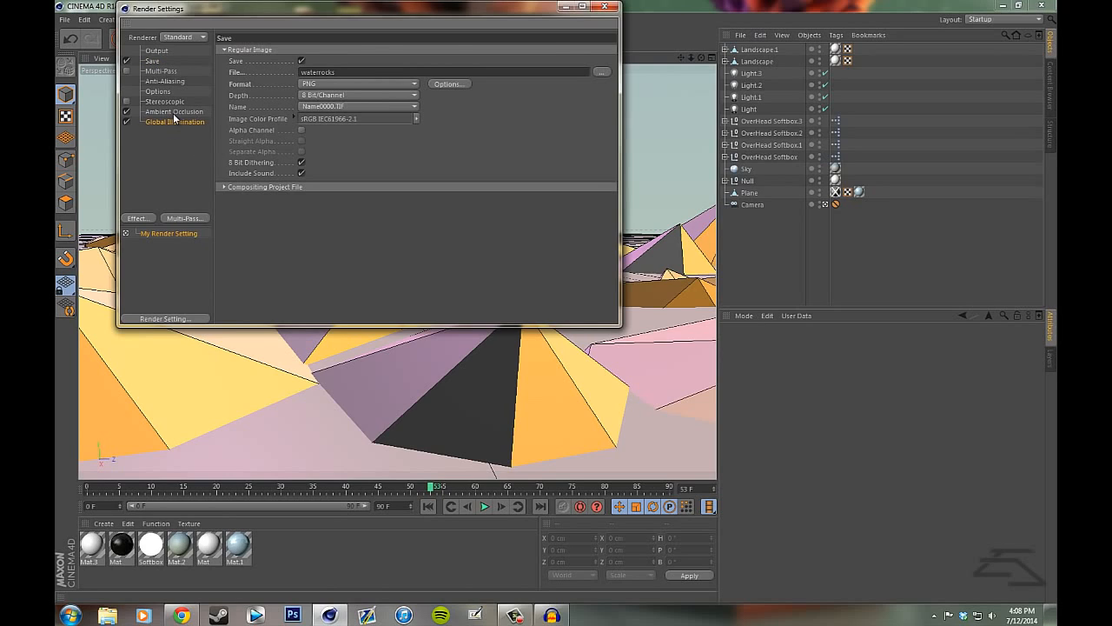
left_click(173, 120)
left_click(175, 150)
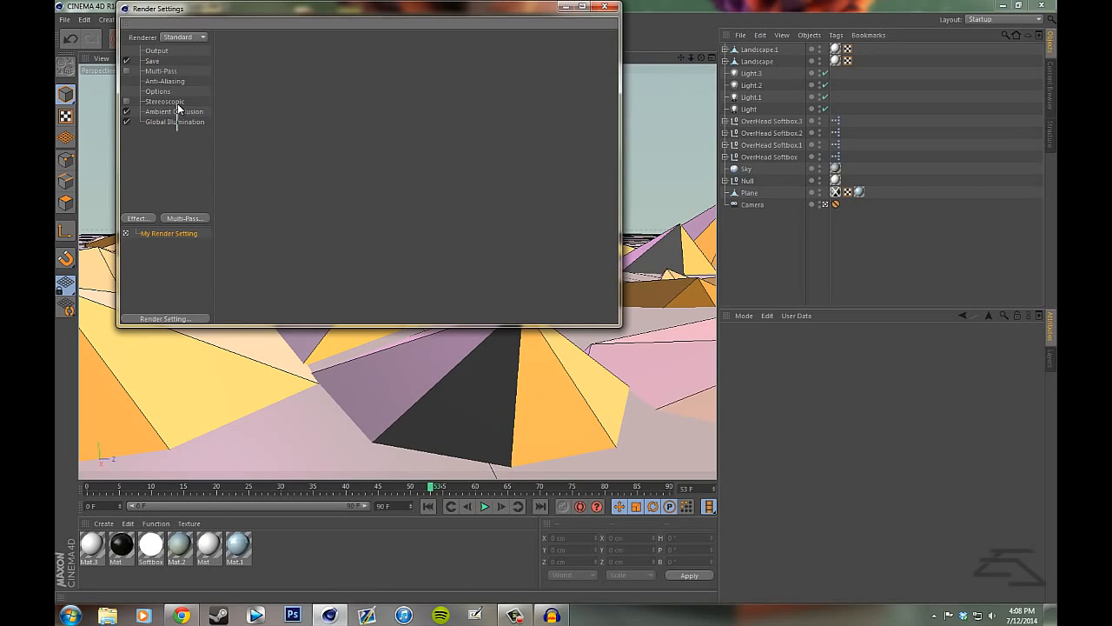
left_click_drag(178, 106, 180, 114)
left_click(178, 112)
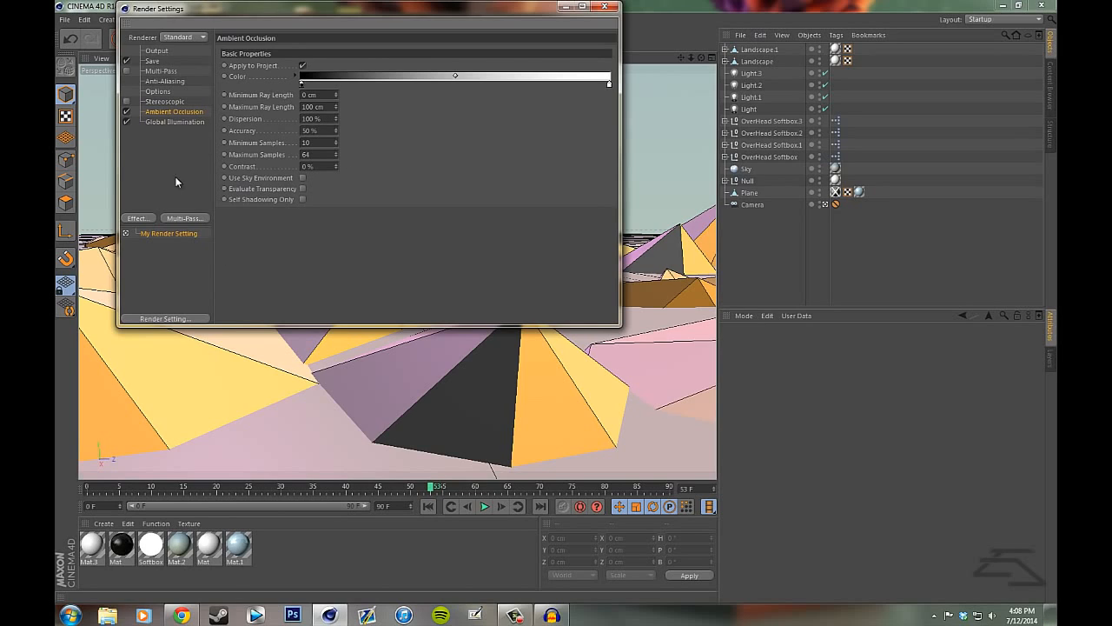
left_click(137, 219)
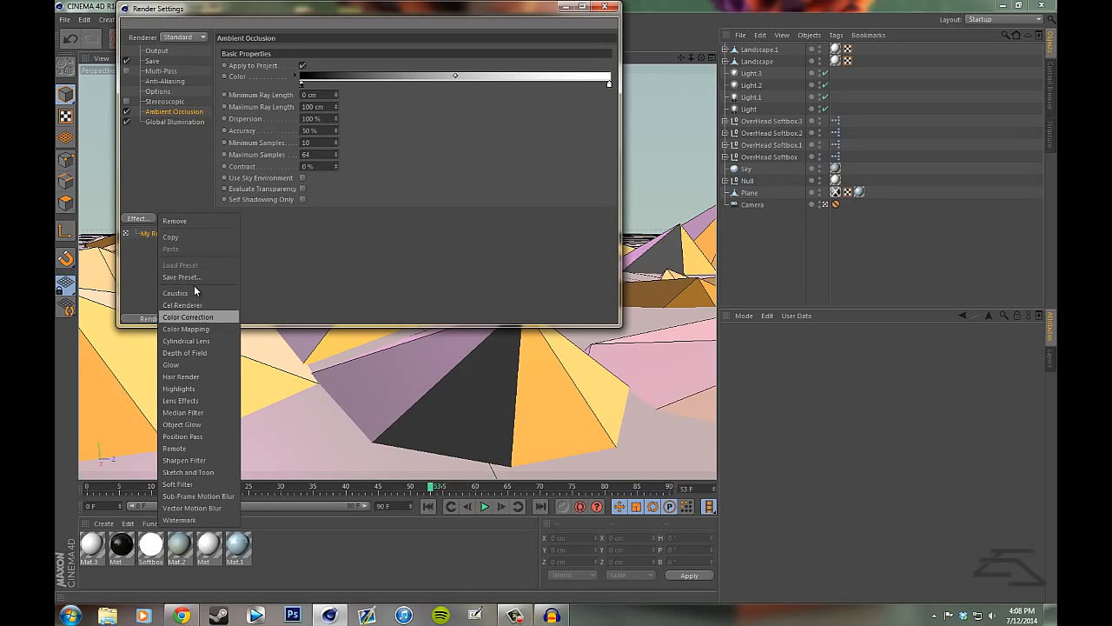
left_click(163, 158)
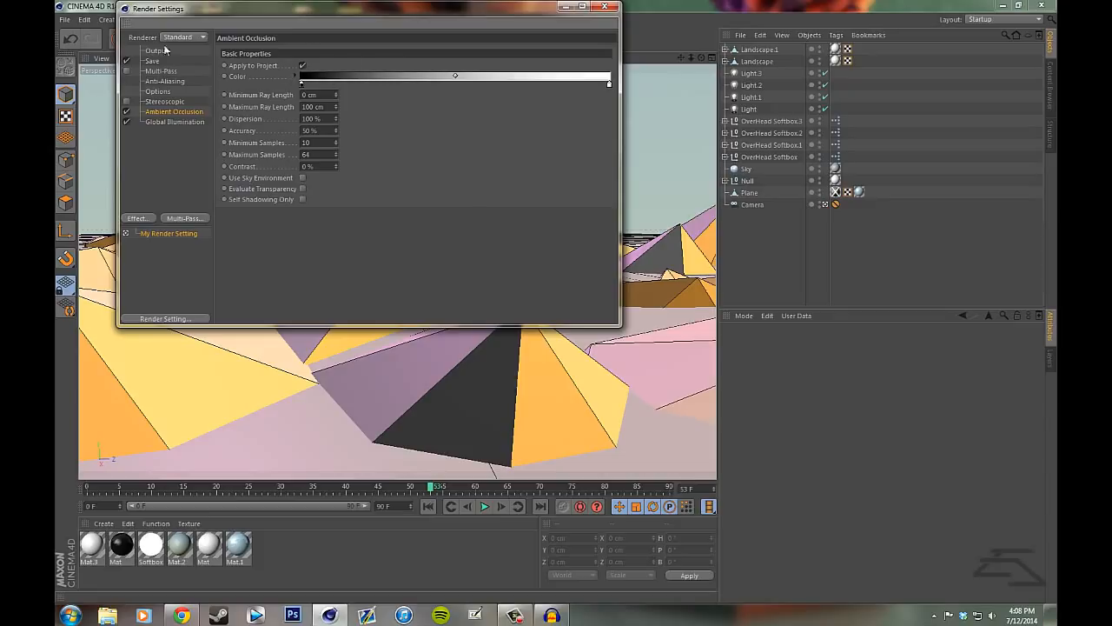
- Review the Global Illumination irradiance cache options for record density, interpolation, smoothing and cache refinement, and close the render settings
left_click(168, 121)
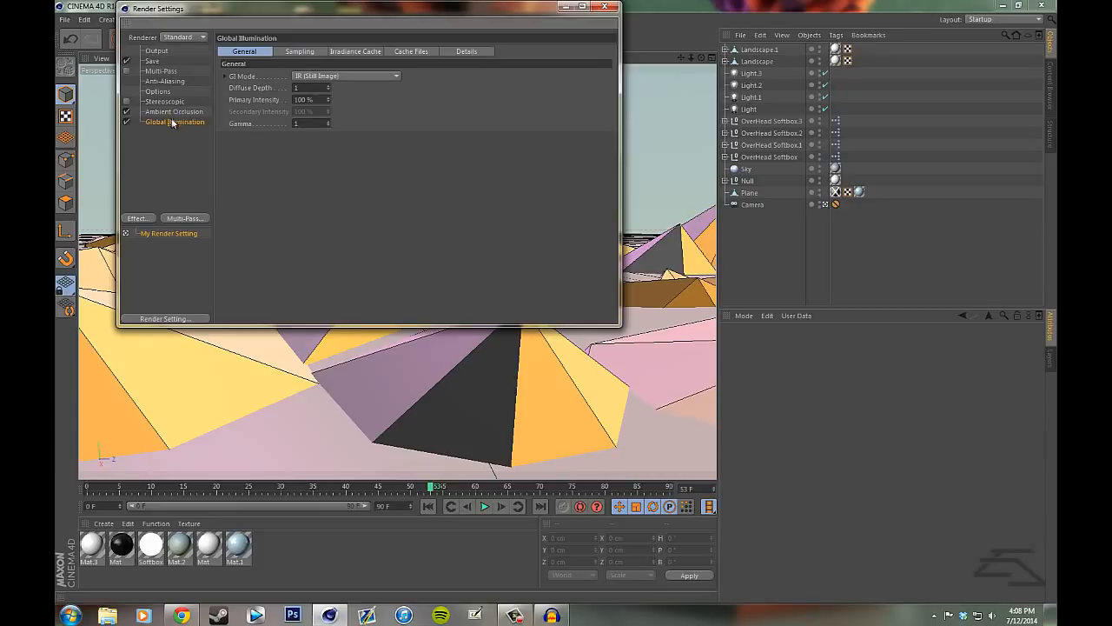
left_click(364, 54)
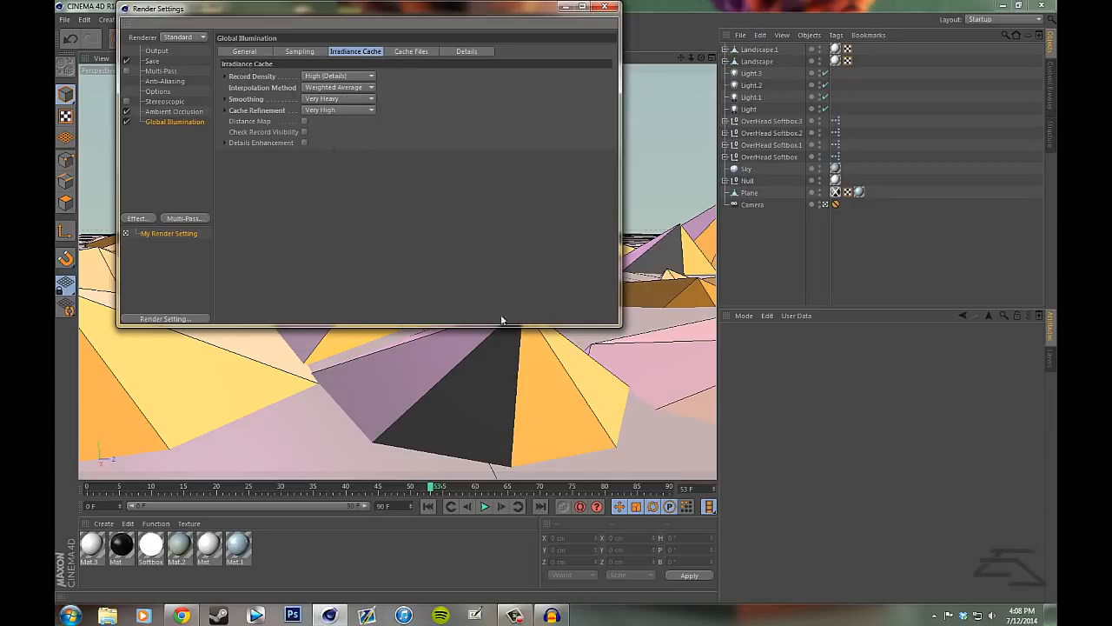
left_click(354, 76)
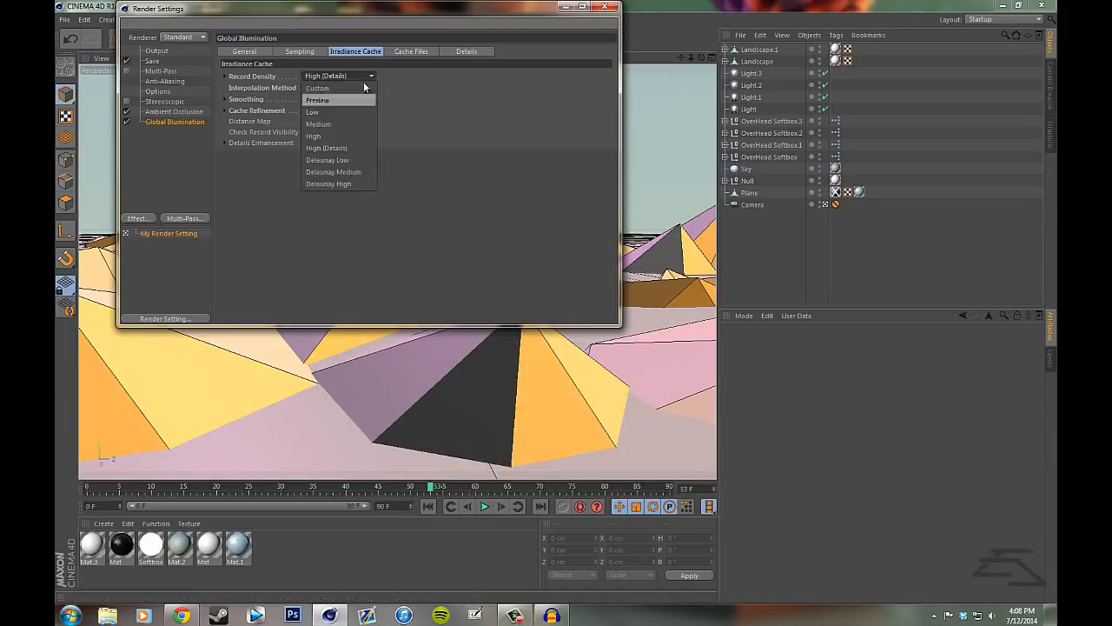
left_click(362, 77)
left_click(350, 88)
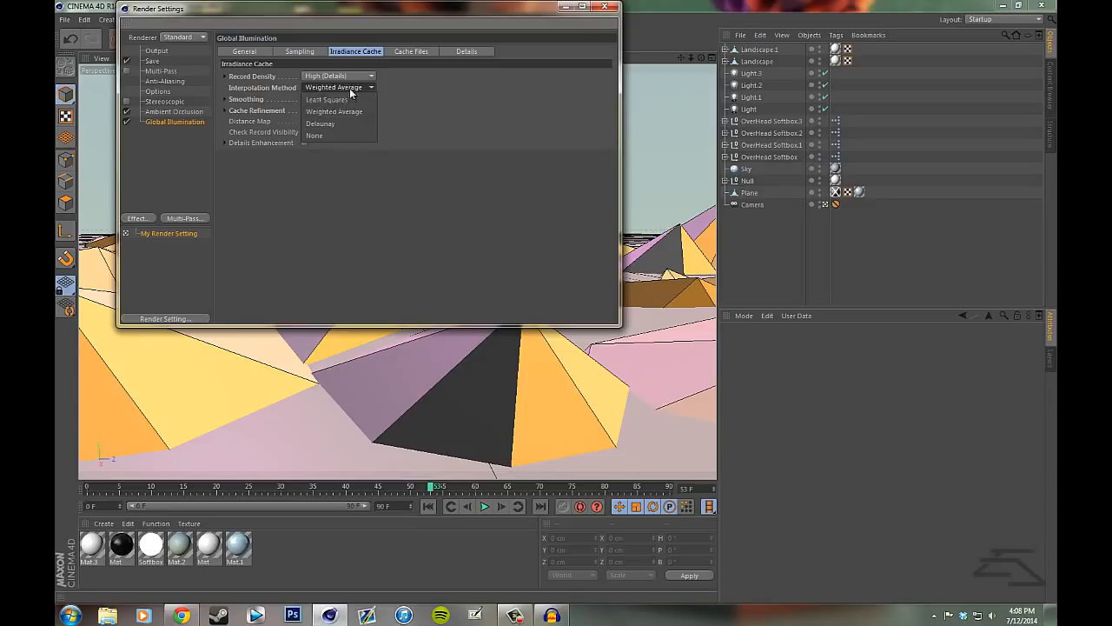
left_click(347, 111)
left_click(345, 99)
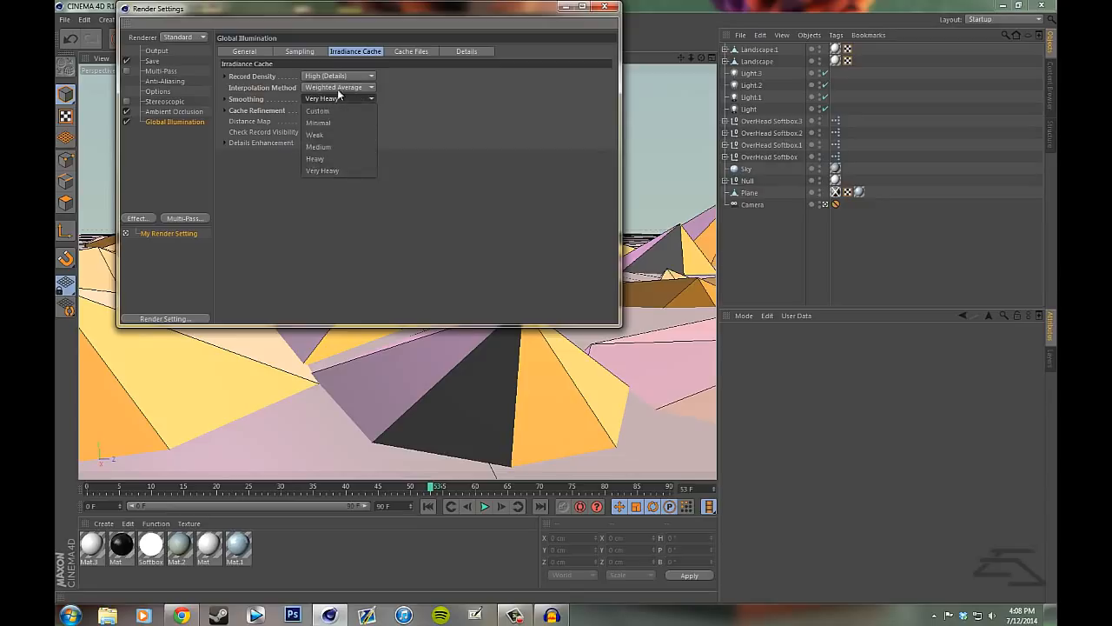
left_click(338, 99)
left_click(342, 109)
left_click(344, 191)
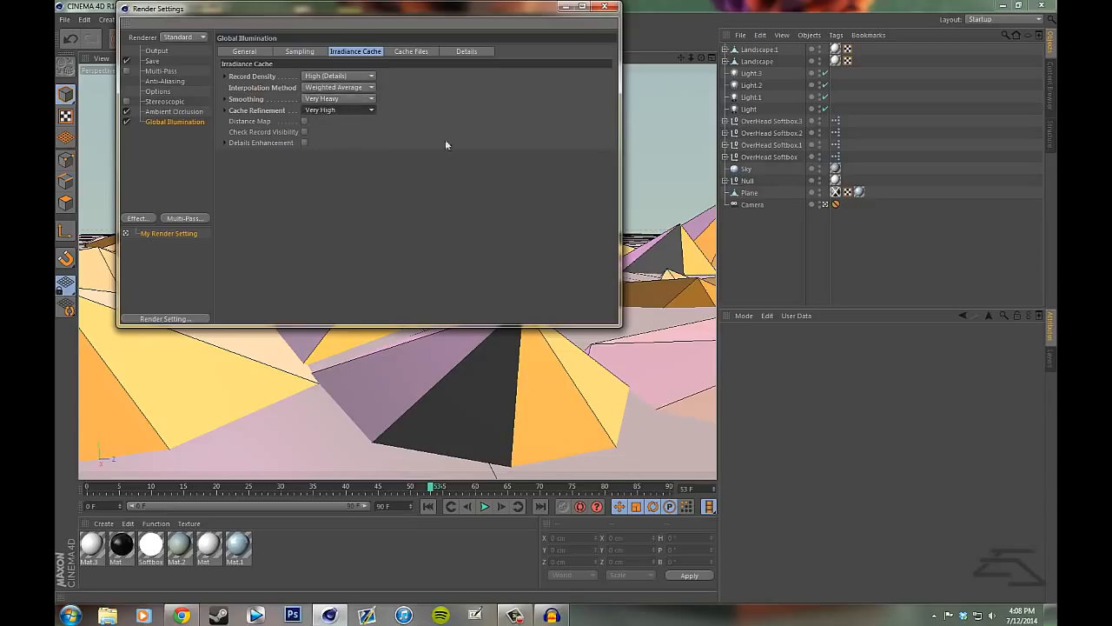
left_click(603, 6)
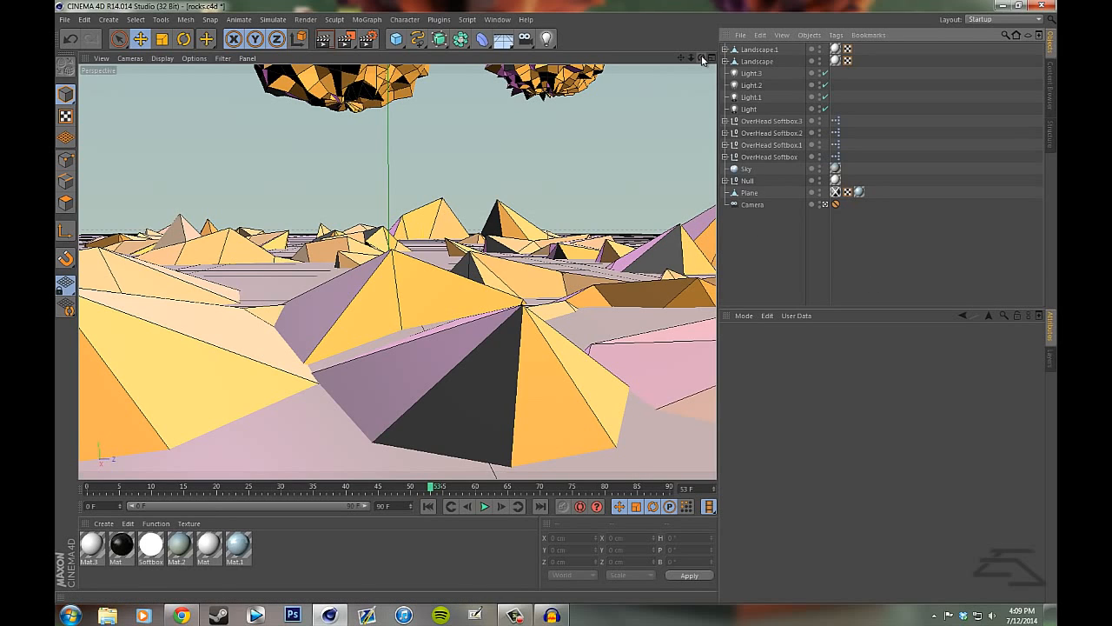
- Leave the scene camera to look over the whole rock layout from above, and return to the camera's framing
left_click(825, 205)
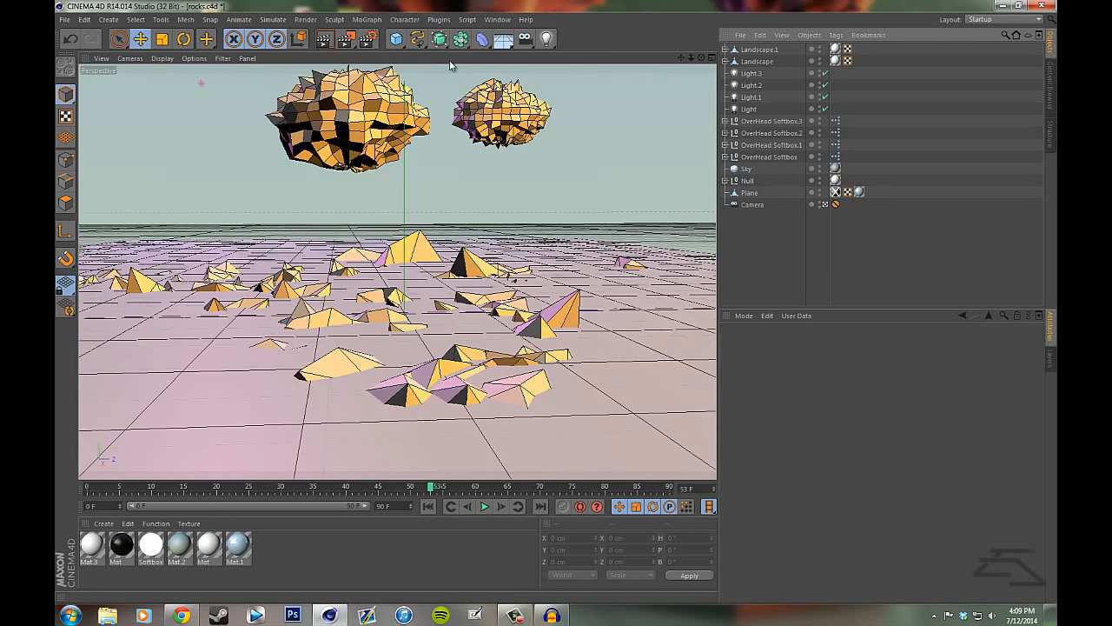
left_click_drag(701, 58, 561, 302)
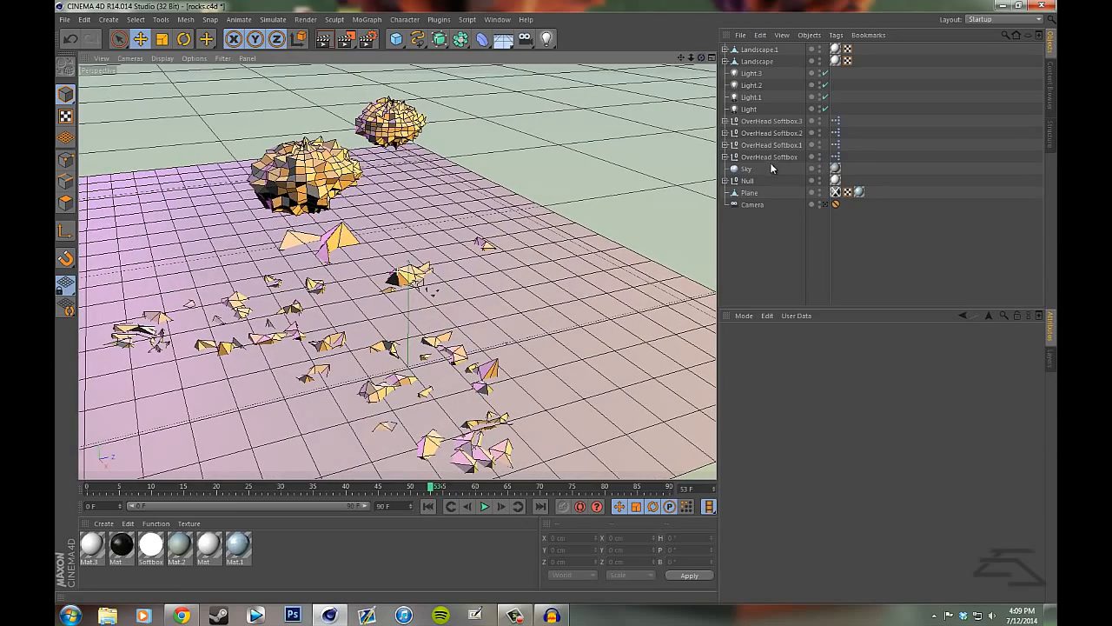
left_click(824, 205)
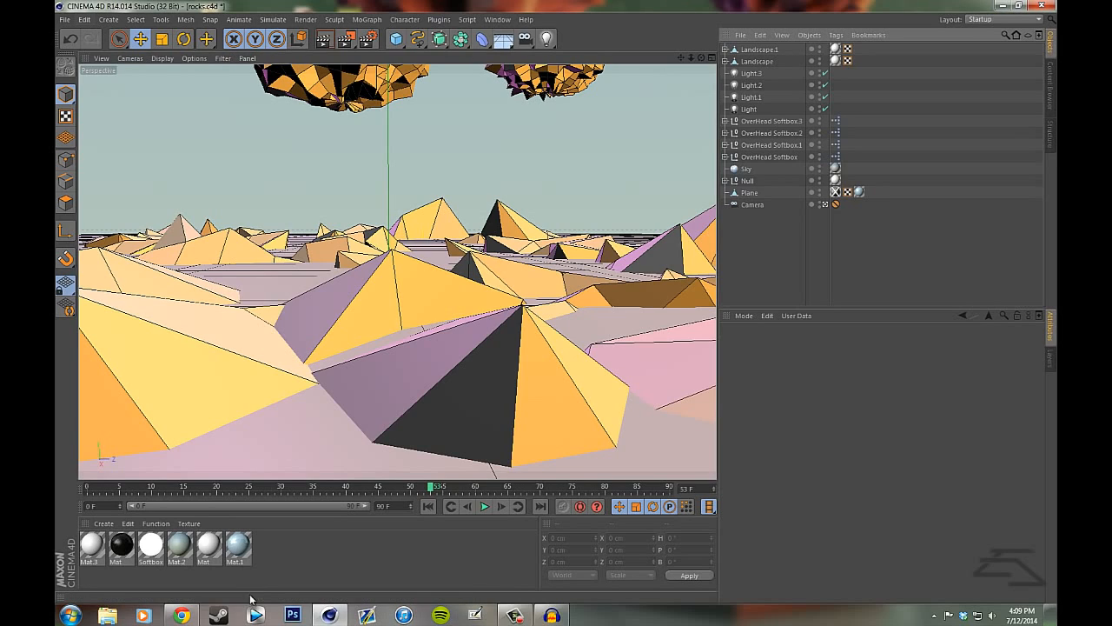
- Open floatingisland.c4d from the Modeling folder on the desktop
left_click(1003, 5)
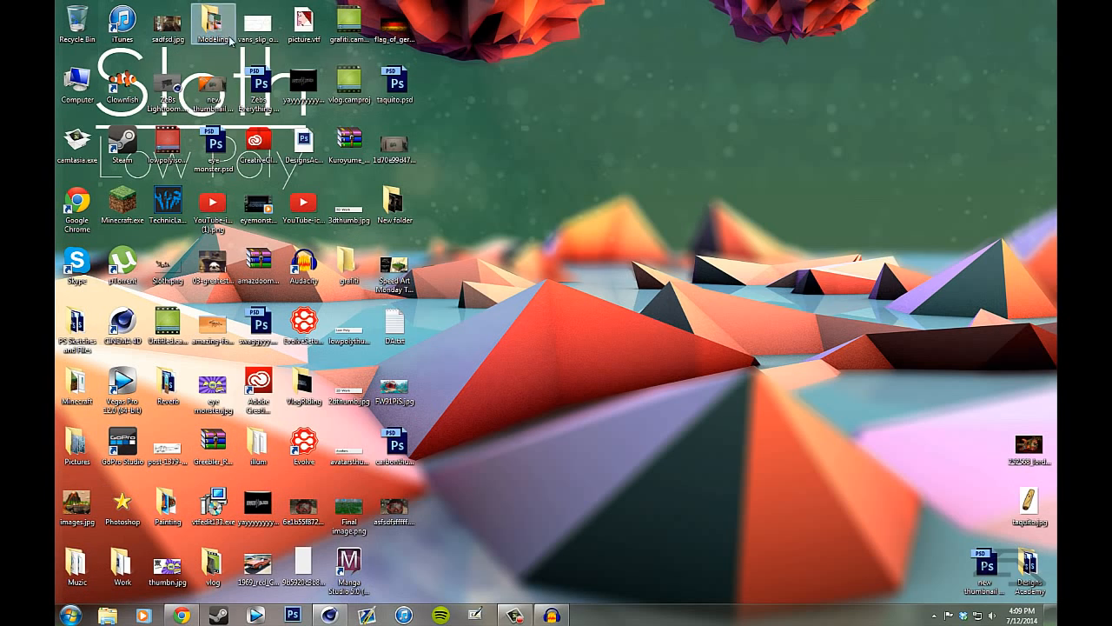
double_click(211, 19)
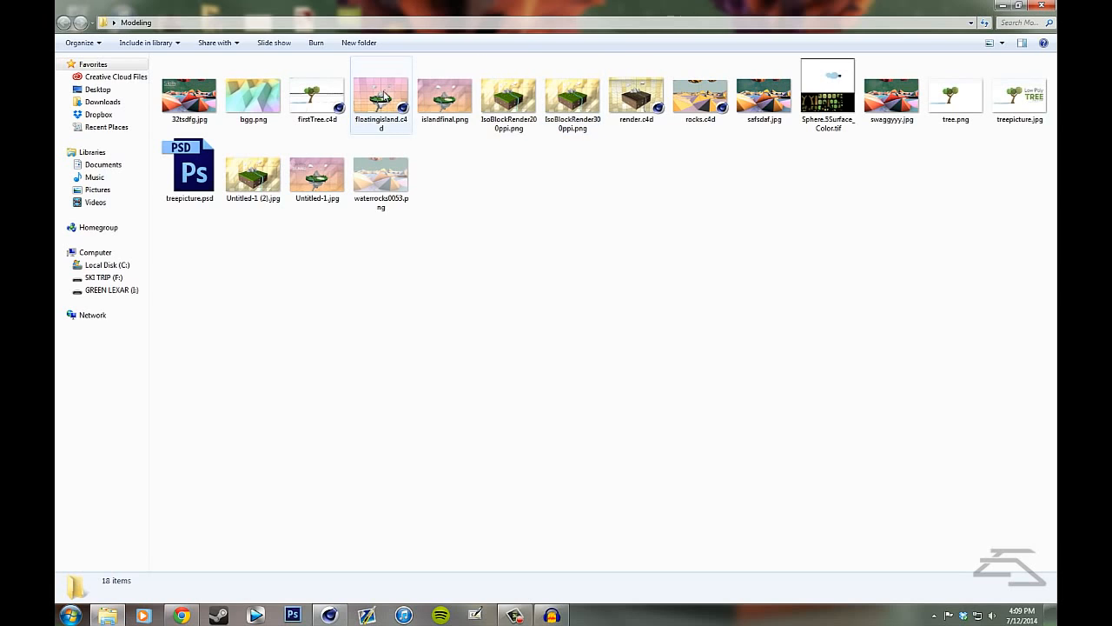
left_click(391, 122)
double_click(391, 122)
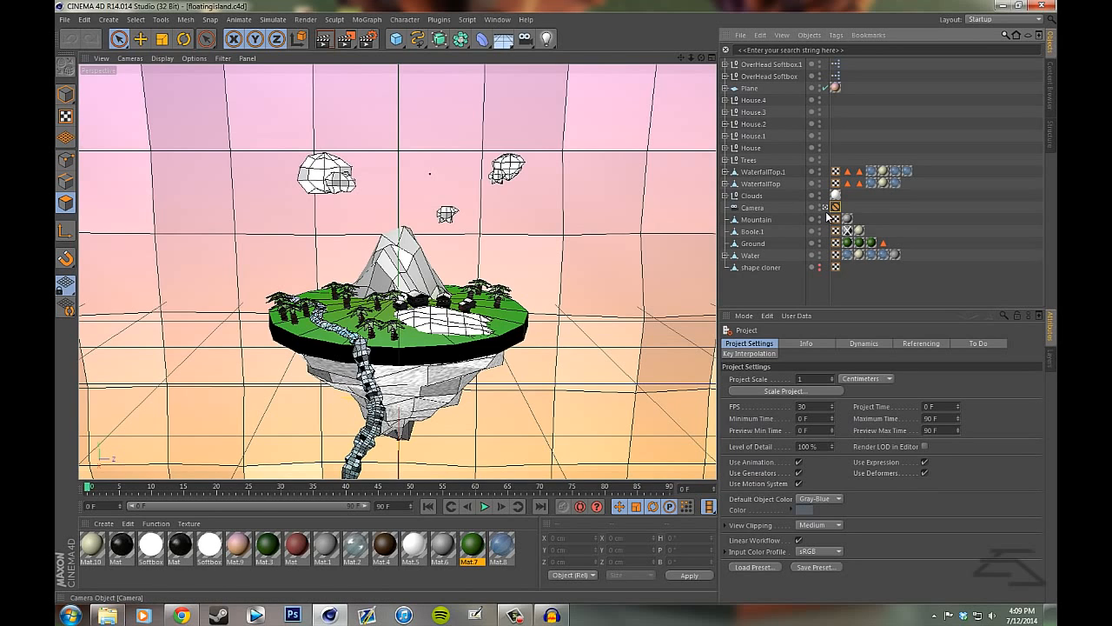
- Leave the scene camera, switch to model mode, and examine the floating island, its gradient backdrop and the overhead softboxes from several angles
left_click(825, 207)
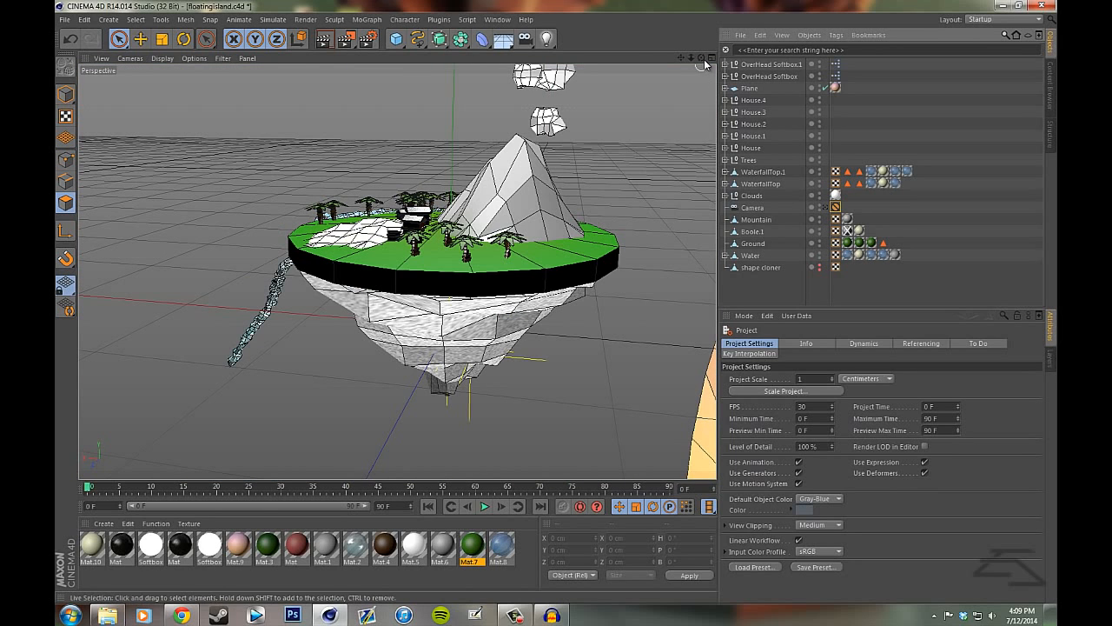
left_click(66, 95)
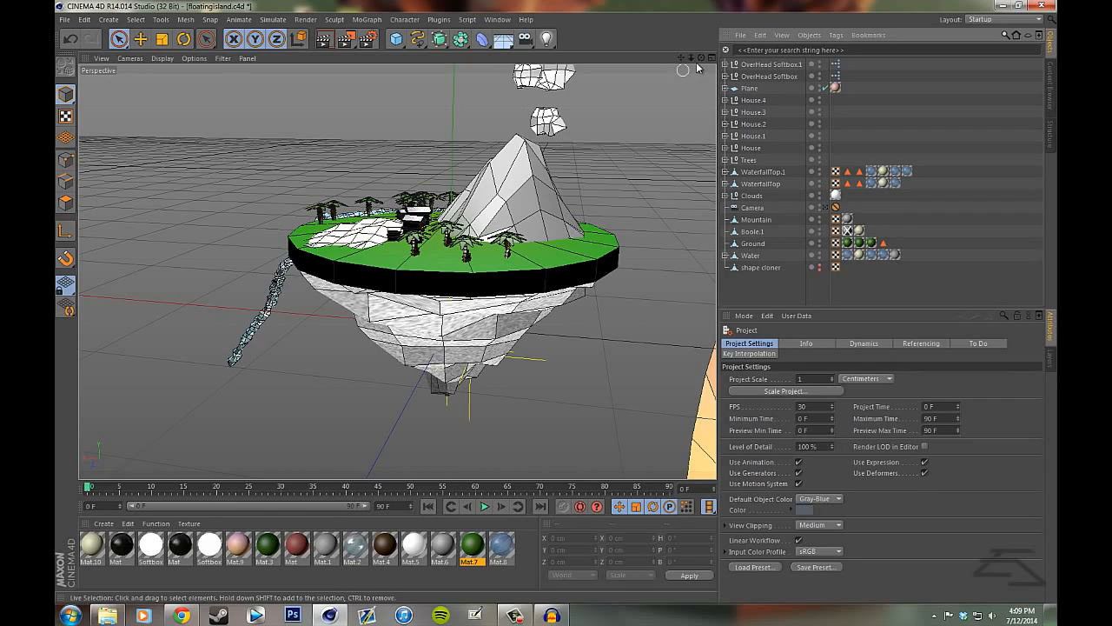
mouse_move(698, 59)
left_mouse_down()
mouse_move(567, 307)
mouse_move(694, 52)
left_mouse_up()
mouse_move(558, 308)
left_mouse_down()
mouse_move(553, 323)
mouse_move(692, 58)
mouse_move(557, 300)
left_mouse_up()
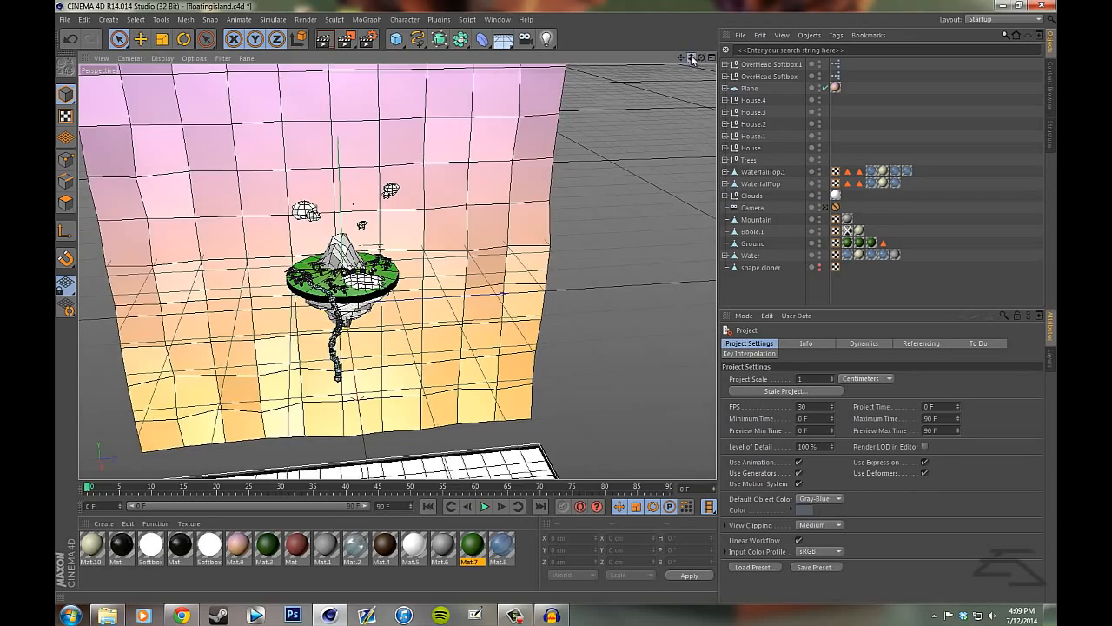
left_click_drag(692, 58, 557, 302)
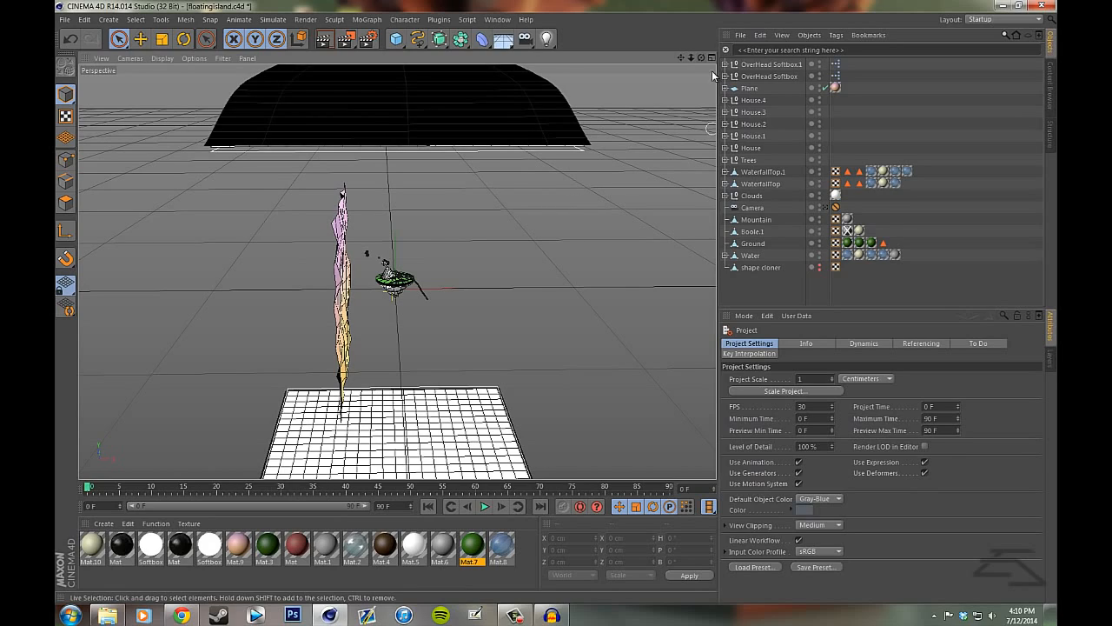
left_click_drag(702, 59, 574, 306)
- View the finished render islandfinal.png from the Modeling folder and close the image
left_click(107, 615)
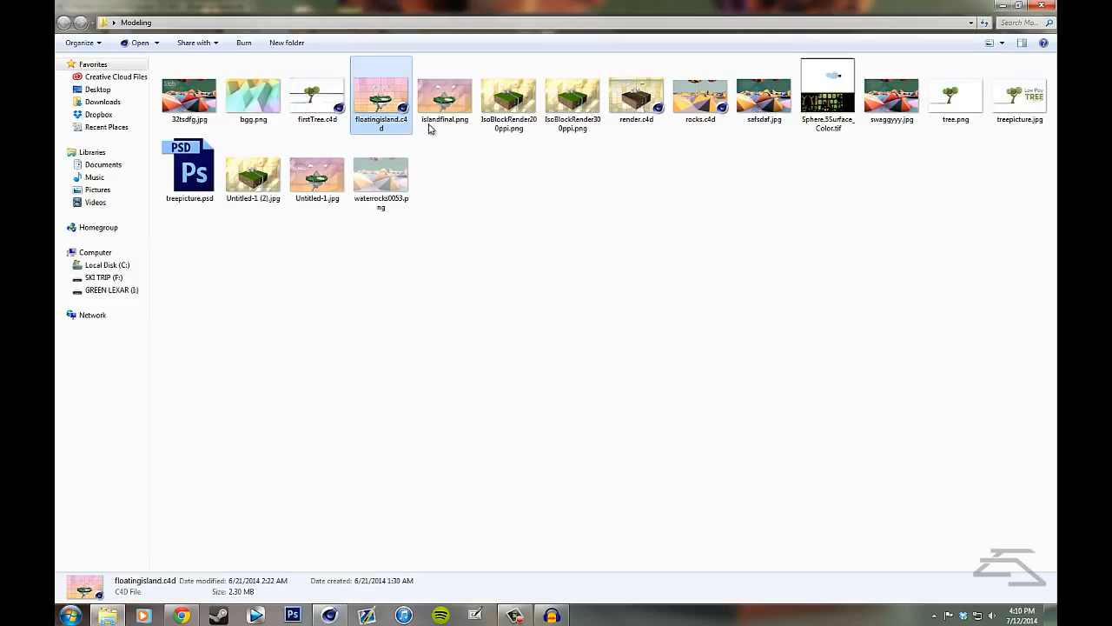
double_click(451, 118)
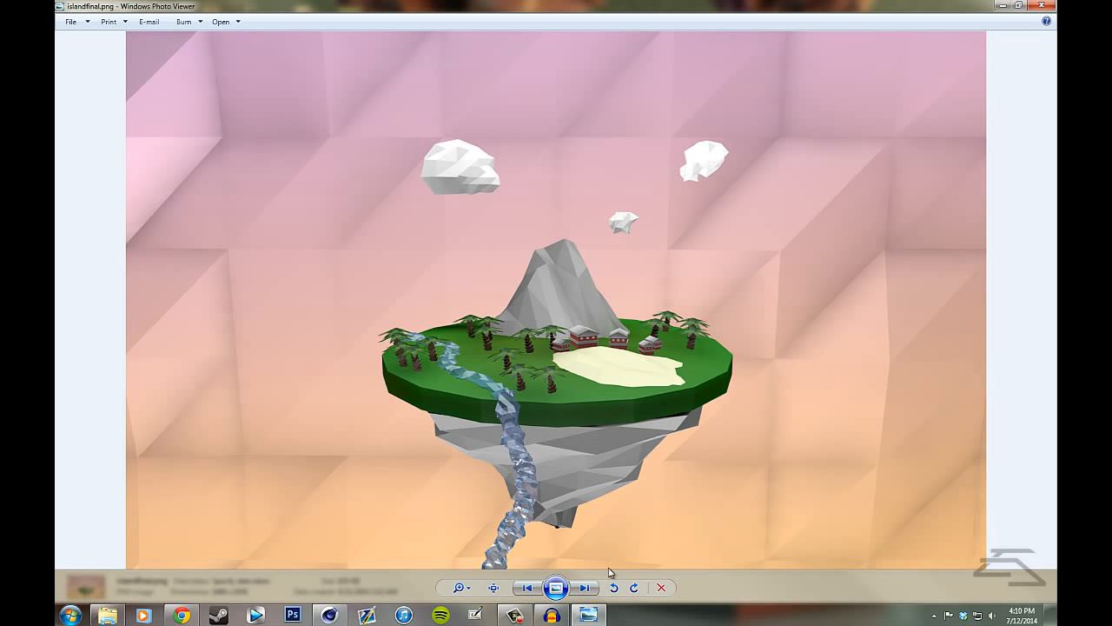
left_click(1042, 5)
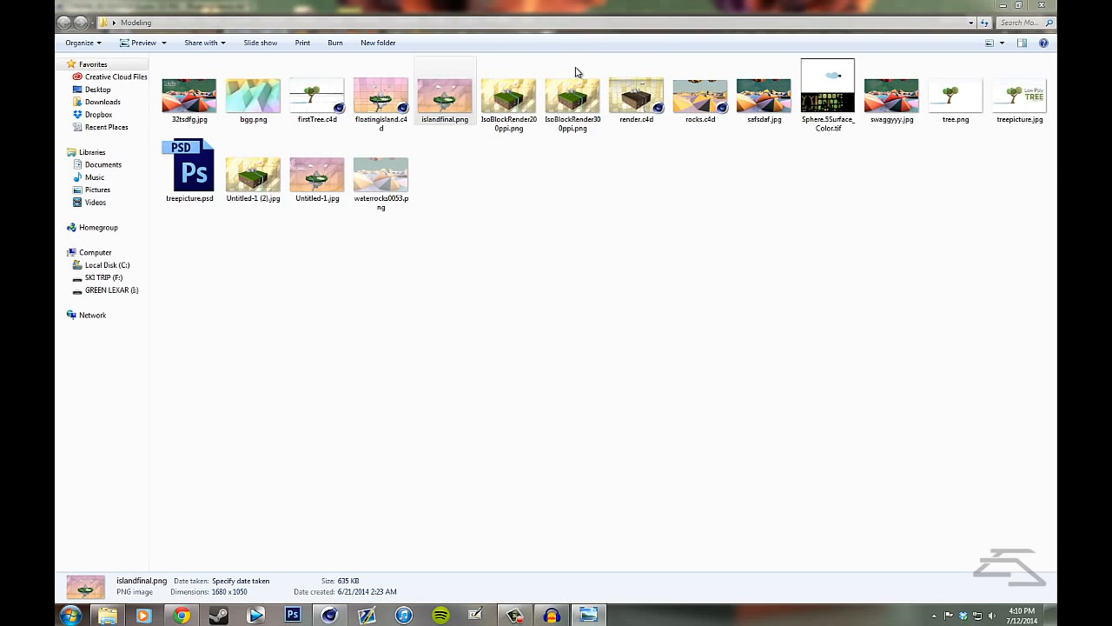
- Return to the floating island scene in Cinema 4D and inspect the settings of both overhead softboxes, then clear the selection
left_click(1000, 5)
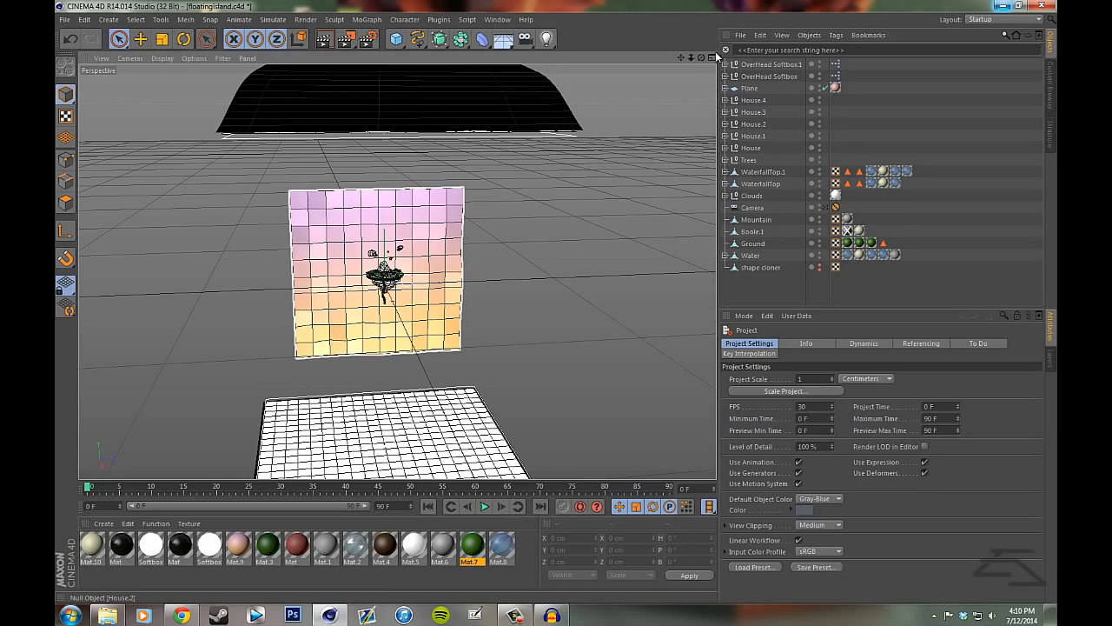
left_click_drag(702, 57, 561, 296)
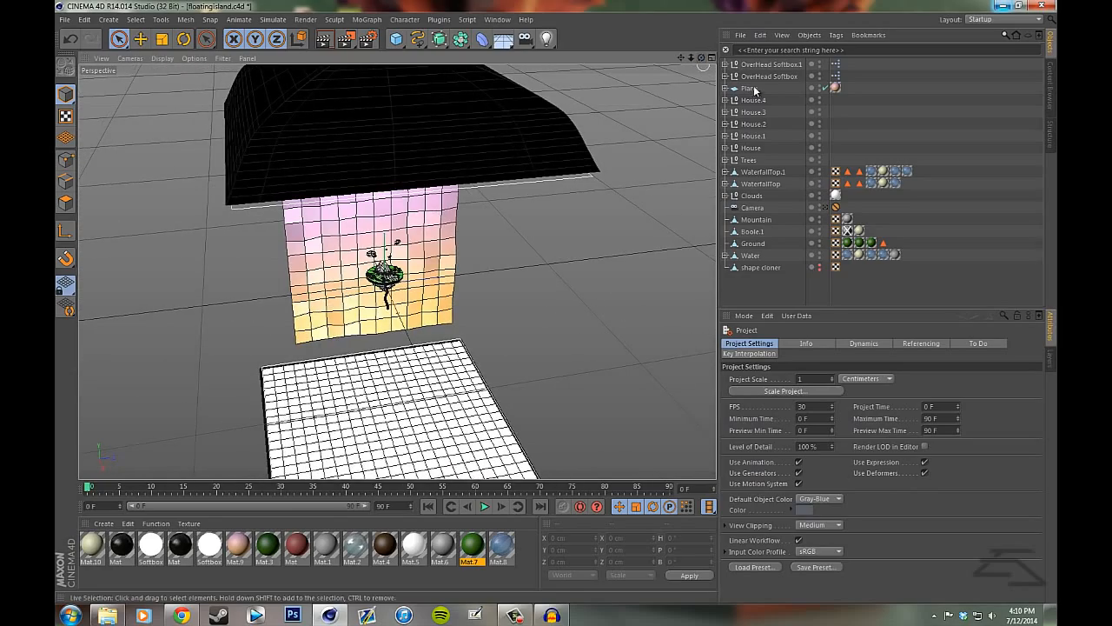
left_click(754, 67)
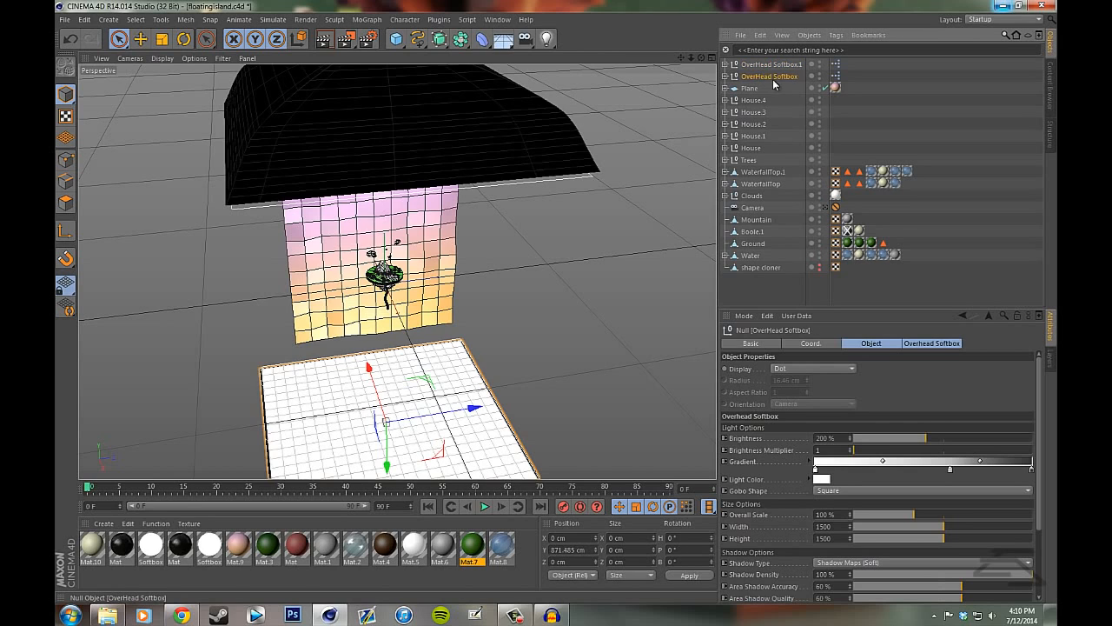
left_click(773, 78)
left_click(769, 67)
left_click(766, 78)
left_click(767, 67)
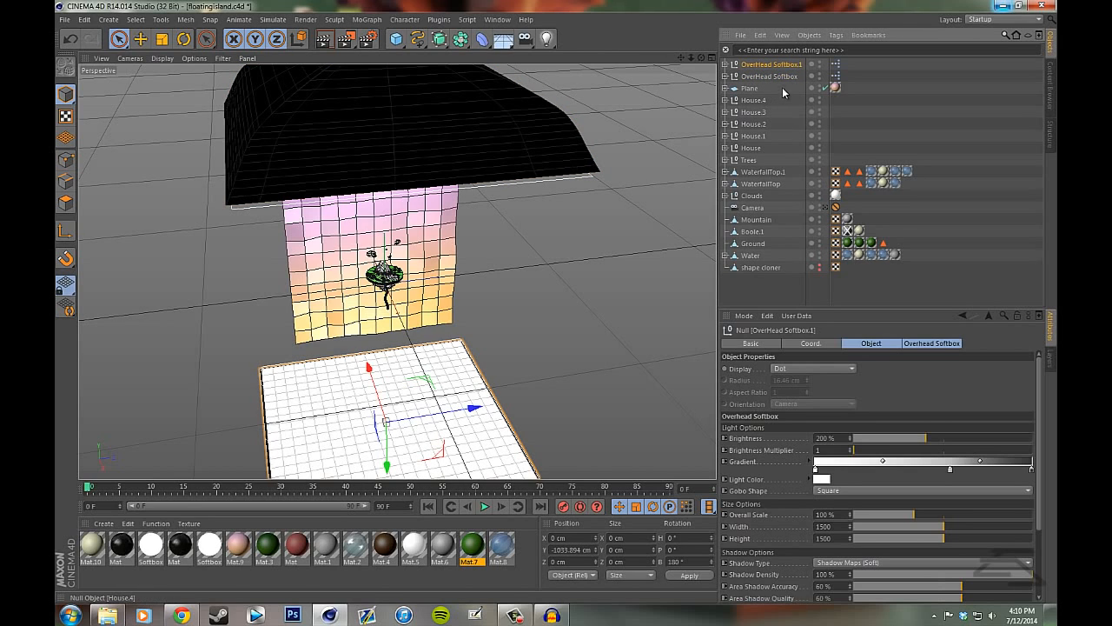
left_click(796, 293)
- Examine the island and gradient backdrop between the softboxes, checking the framing through the scene camera
left_click_drag(702, 57, 413, 381)
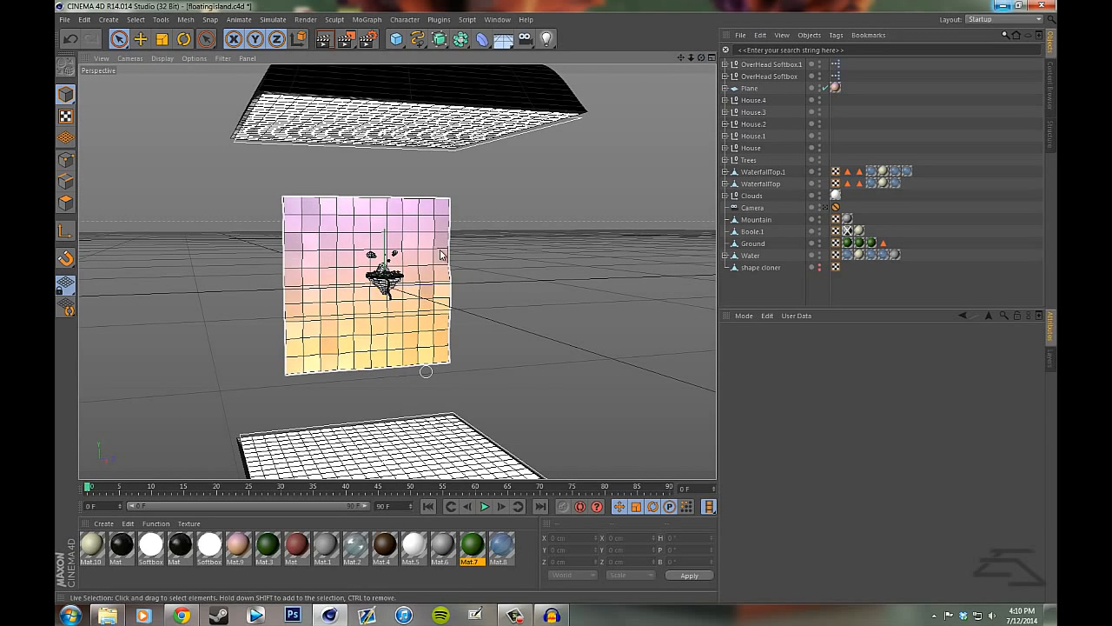
scroll(419, 278, "up", 1)
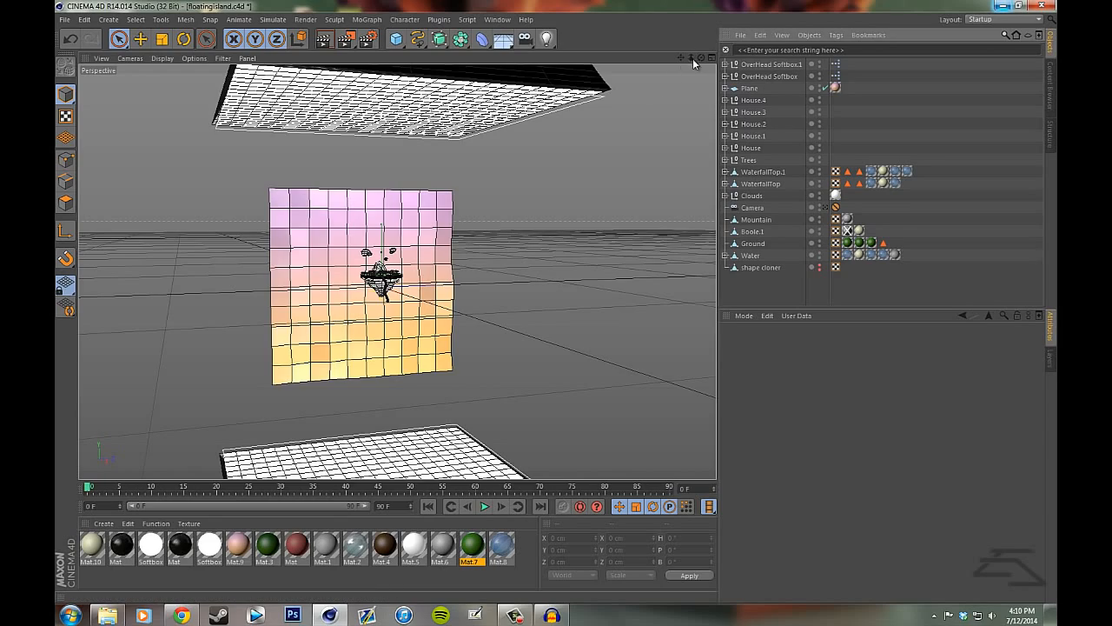
left_click_drag(693, 58, 602, 110)
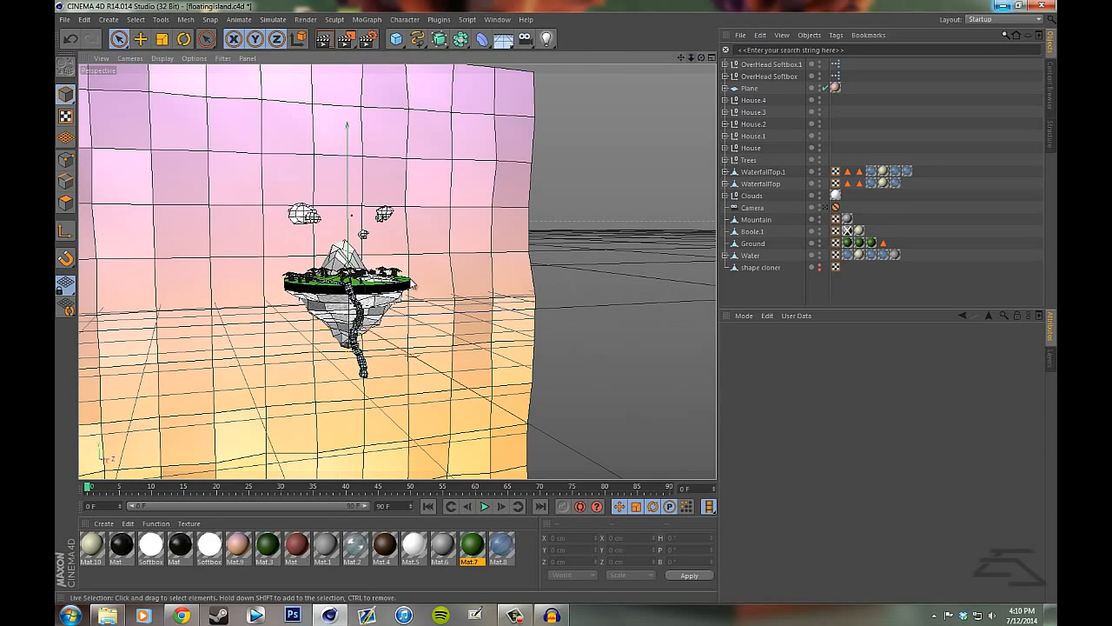
left_click_drag(693, 60, 558, 306)
left_click(825, 207)
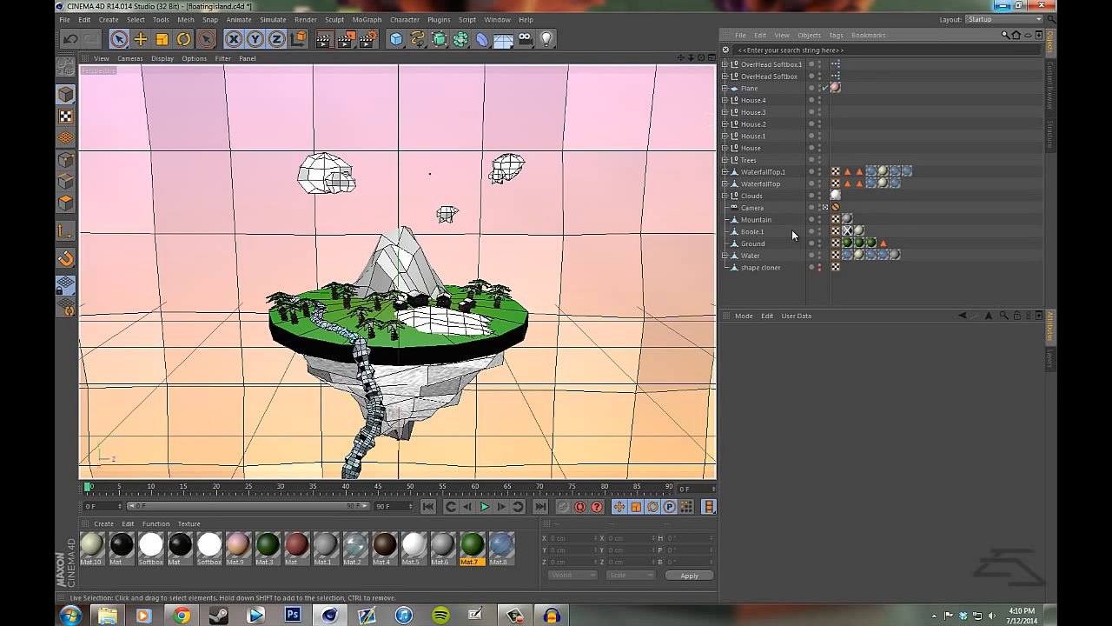
left_click(826, 207)
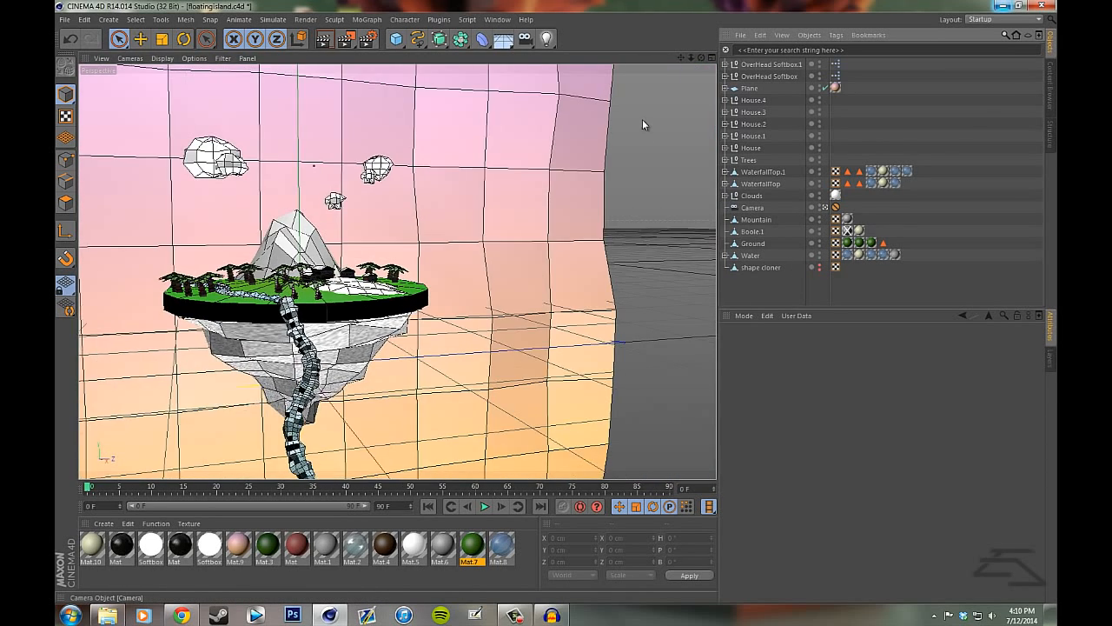
- Examine the island's palm trees, houses, mountain and water up close, and return to an overview with the whole backdrop
left_click_drag(692, 56, 703, 64)
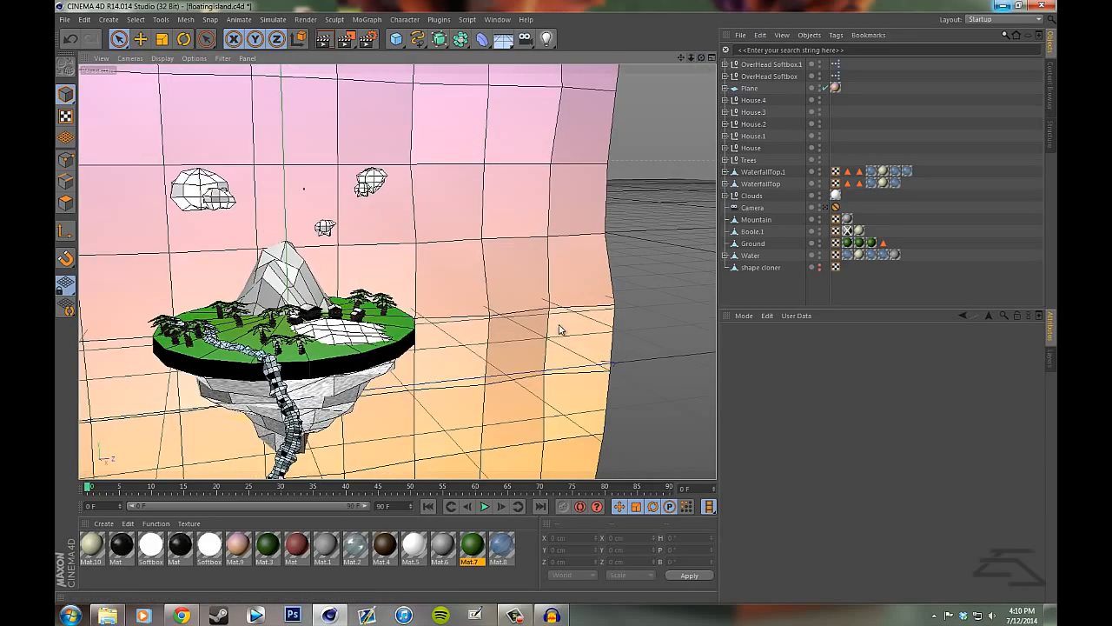
scroll(557, 307, "down", 5)
scroll(556, 305, "up", 8)
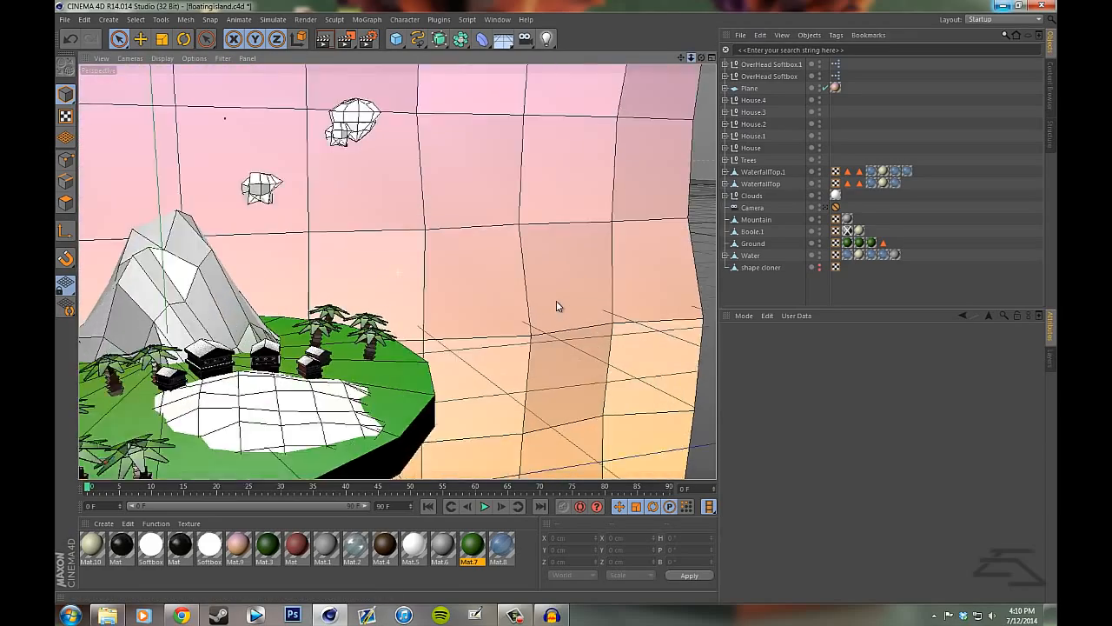
scroll(557, 306, "up", 3)
scroll(585, 182, "down", 6)
scroll(559, 305, "up", 10)
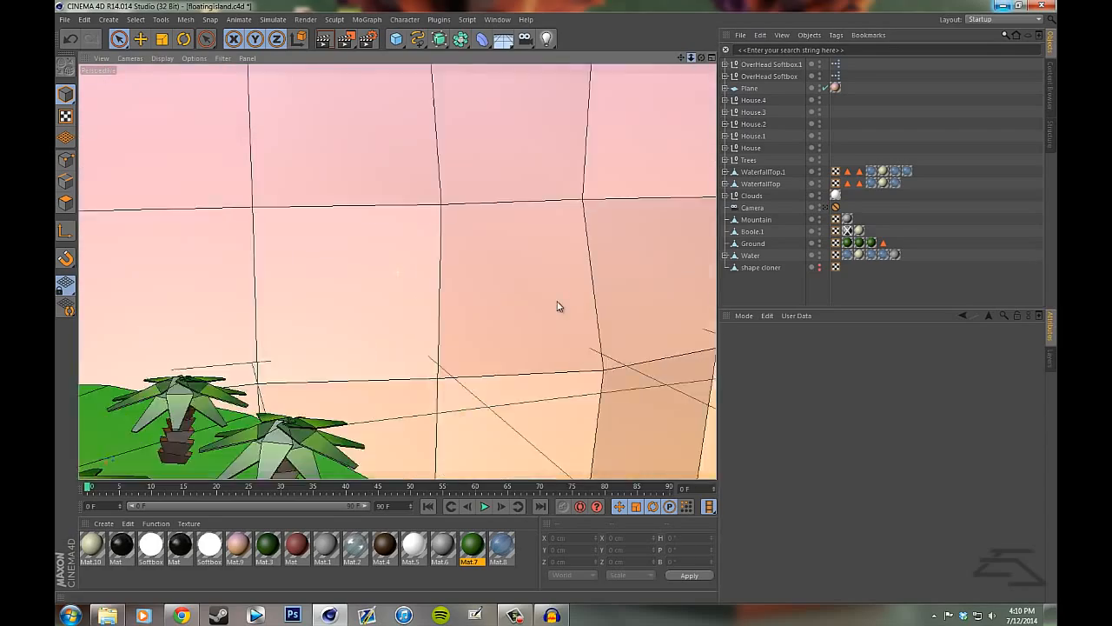
scroll(558, 306, "down", 4)
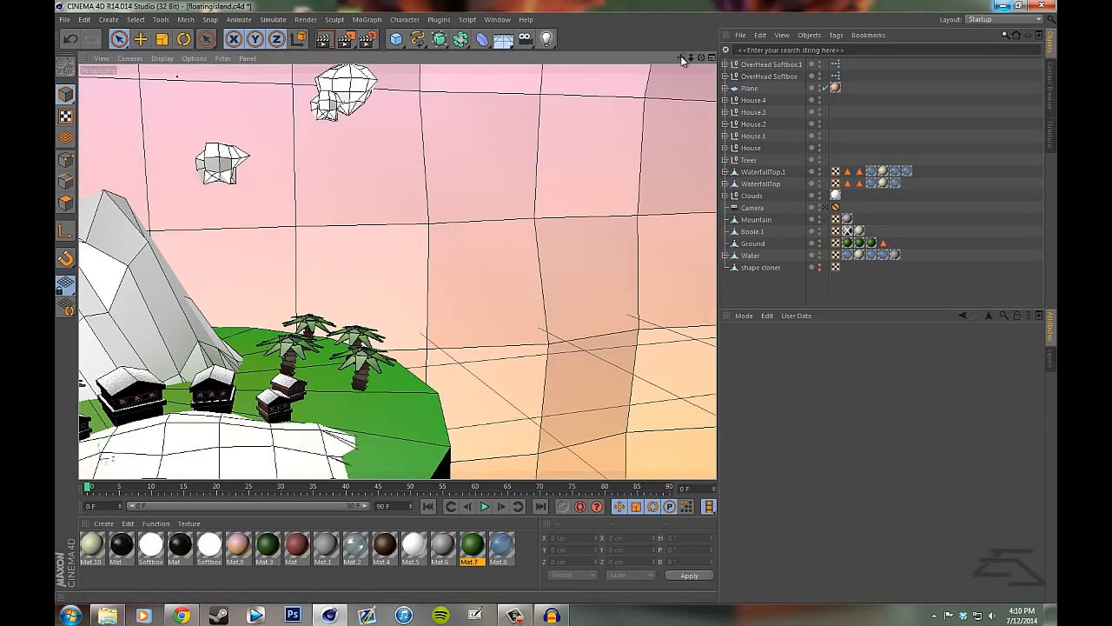
left_click_drag(682, 59, 939, 9)
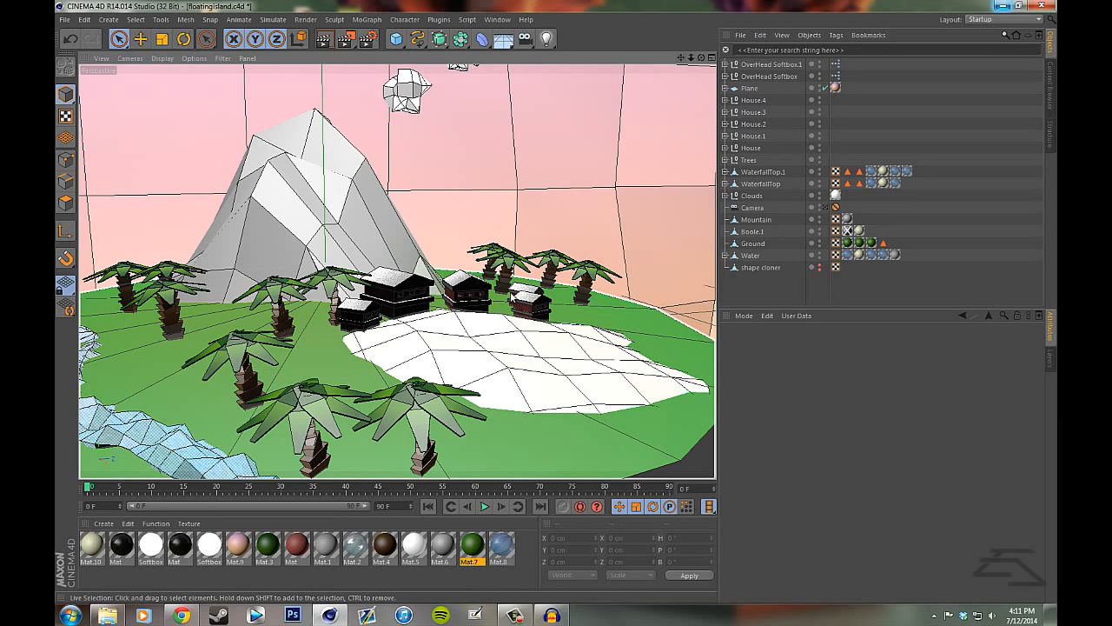
scroll(460, 296, "up", 4)
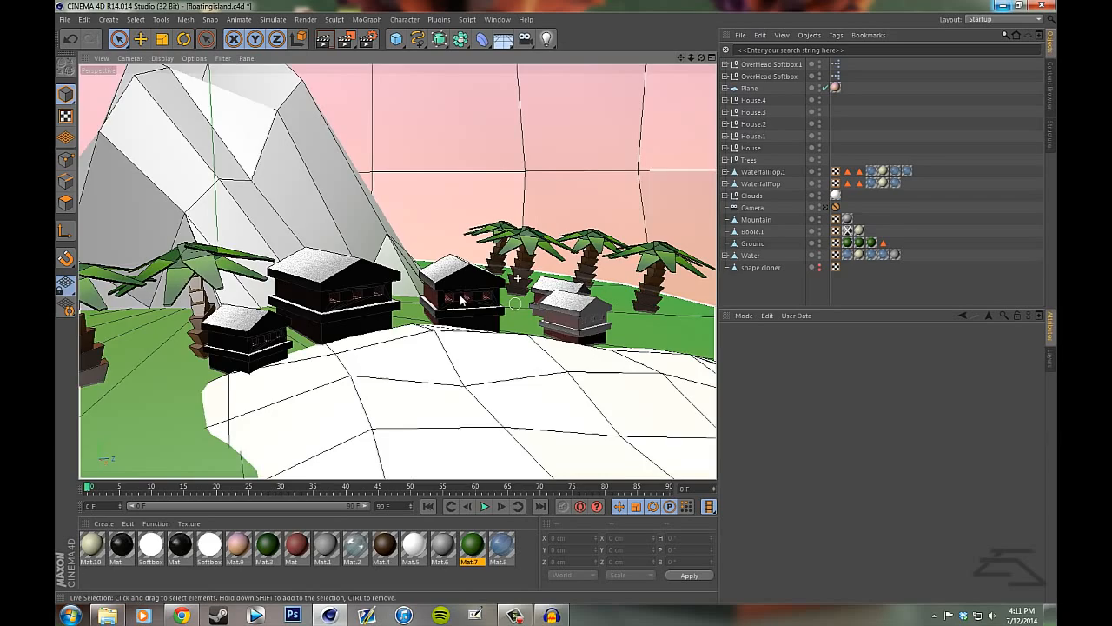
scroll(462, 300, "up", 5)
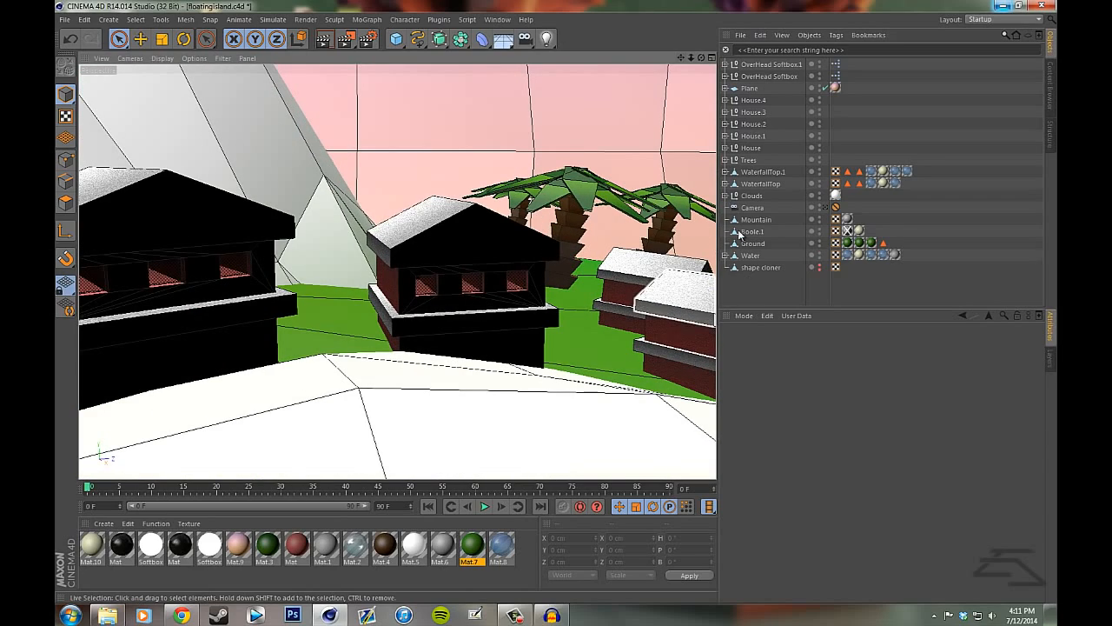
left_click_drag(692, 58, 581, 157)
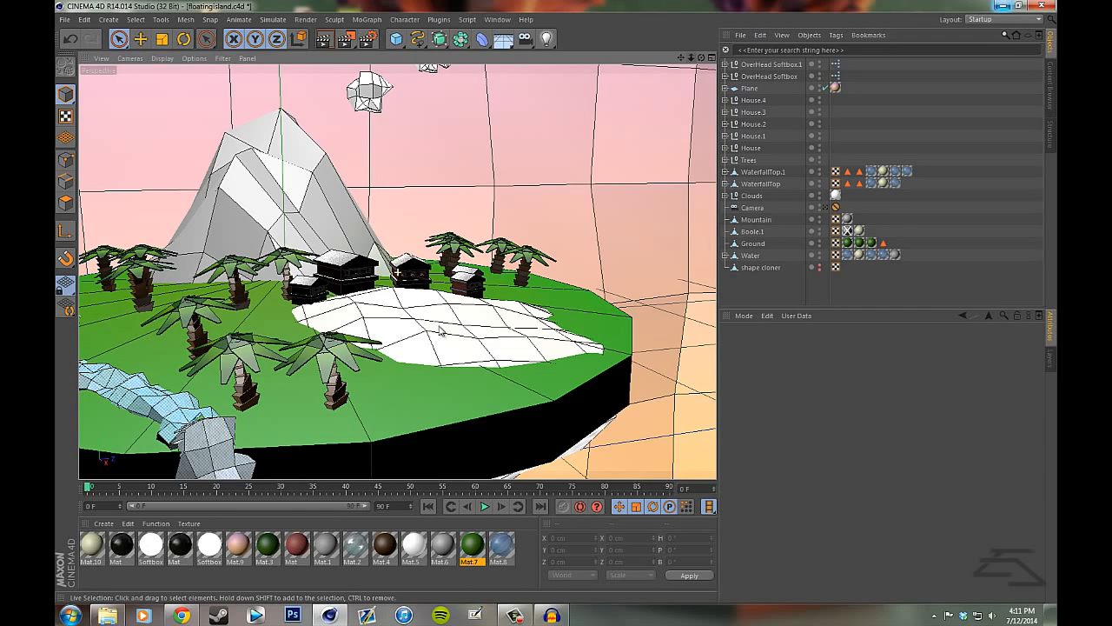
left_click_drag(691, 58, 557, 278)
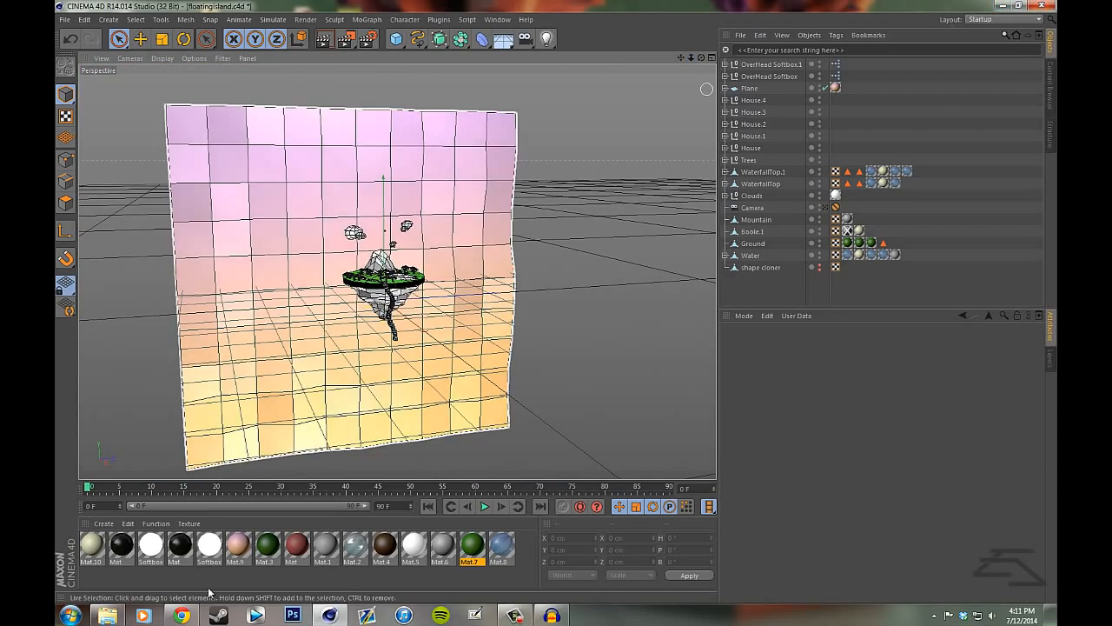
- View the render tree.png from the Modeling folder, look closely at the low-poly tree, and close the image
left_click(107, 615)
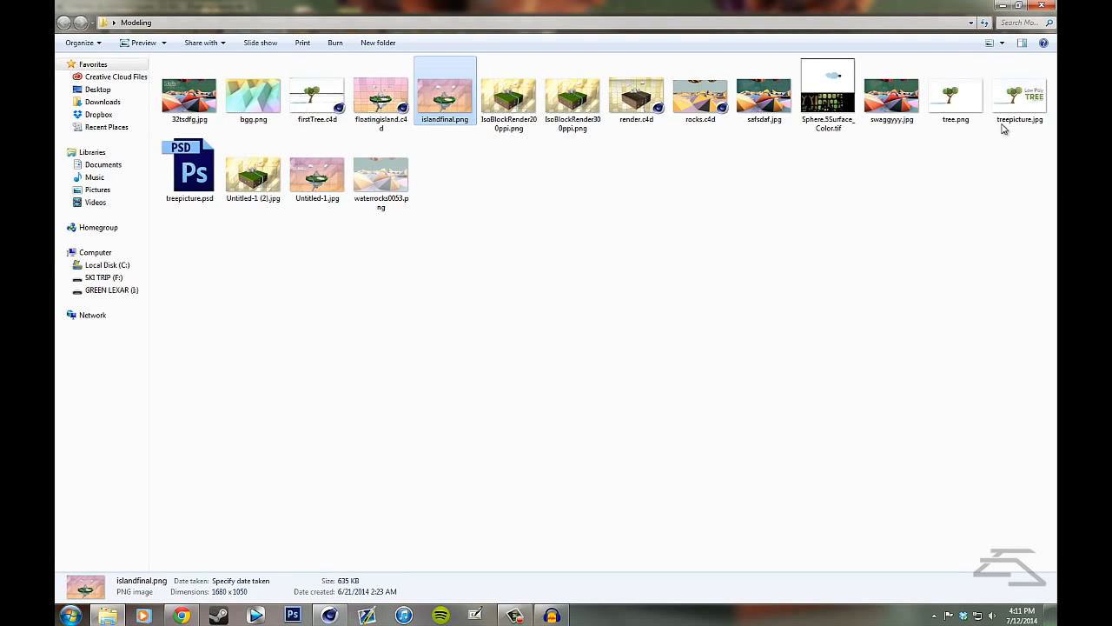
double_click(979, 98)
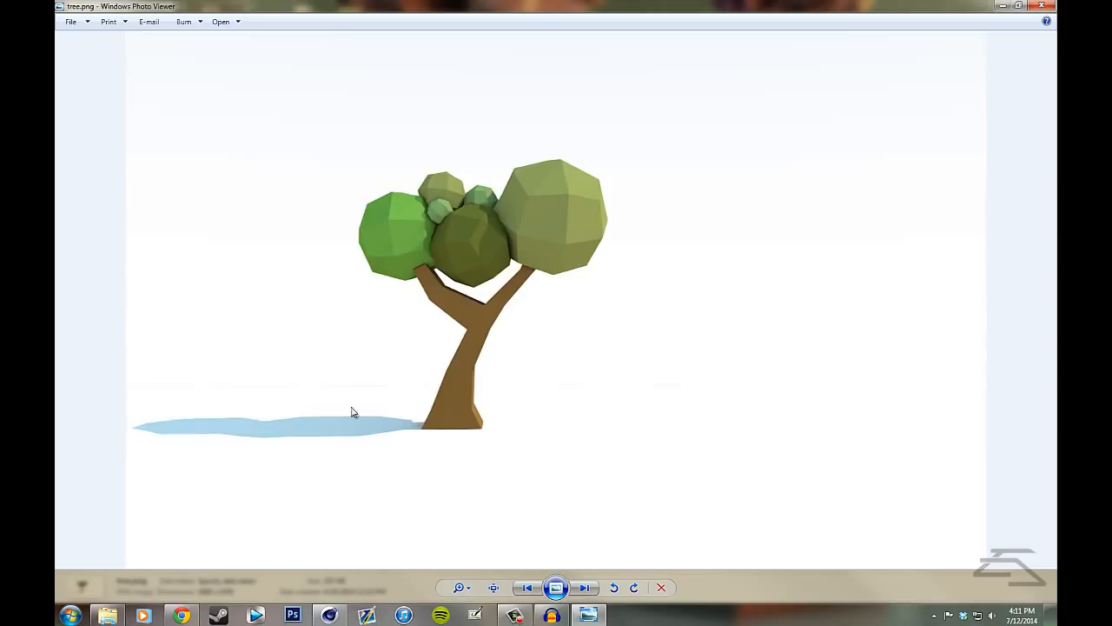
scroll(368, 405, "up", 3)
scroll(424, 419, "down", 3)
left_click(1051, 6)
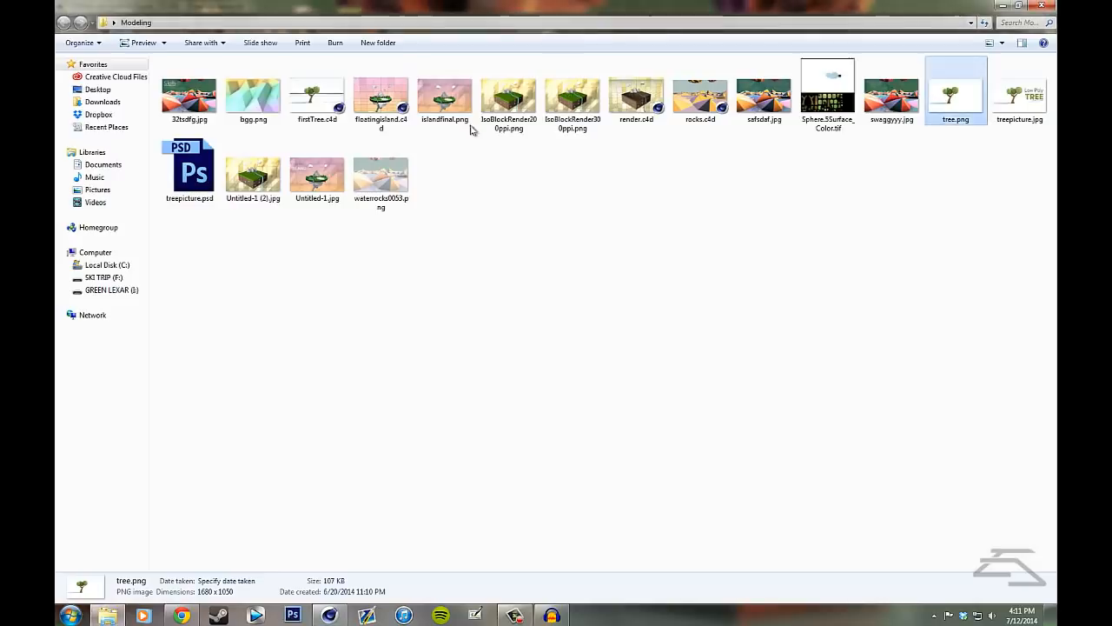
- Open render.c4d from the Modeling folder, declining to open a duplicate of the project
left_click(655, 106)
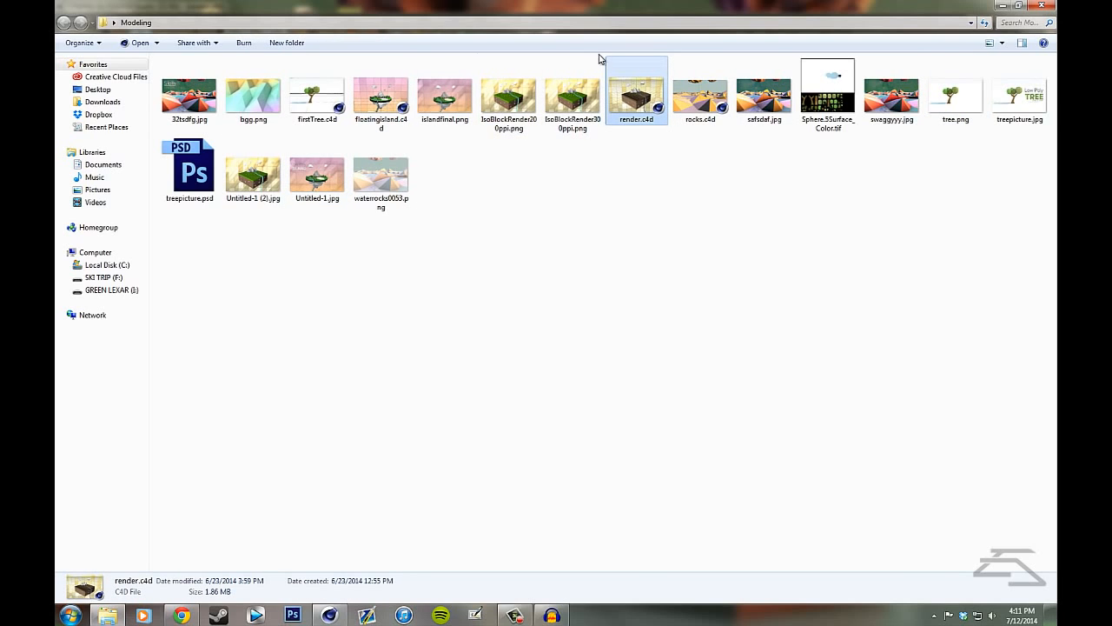
double_click(623, 82)
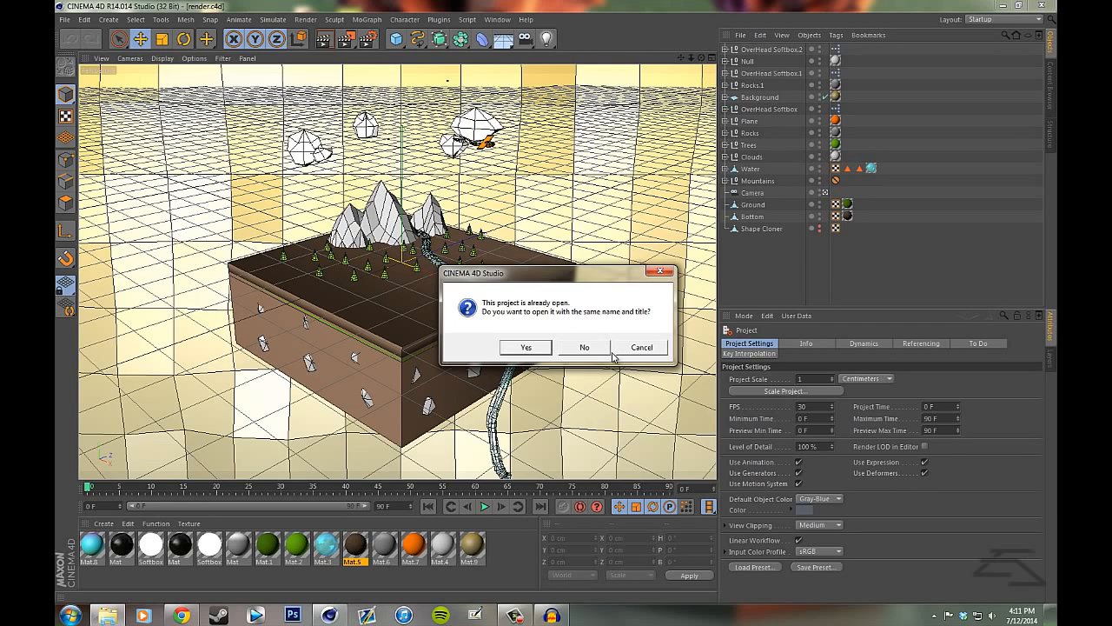
left_click(626, 348)
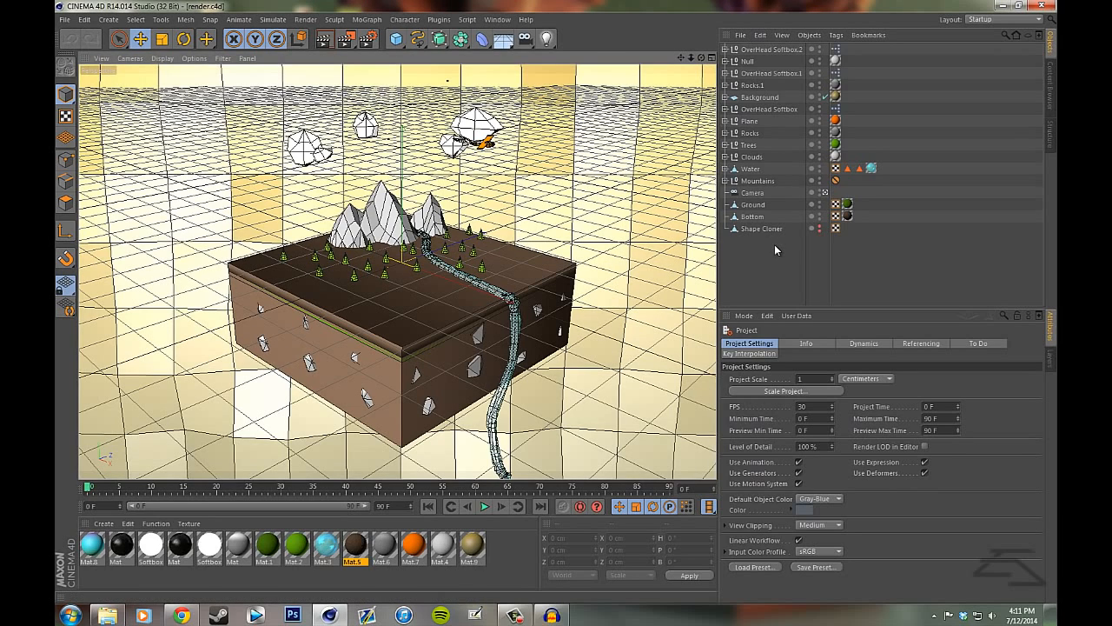
- Move the Protection tag from Mountains to Camera and leave the scene camera's view
left_click_drag(836, 180, 833, 193)
left_click(825, 193)
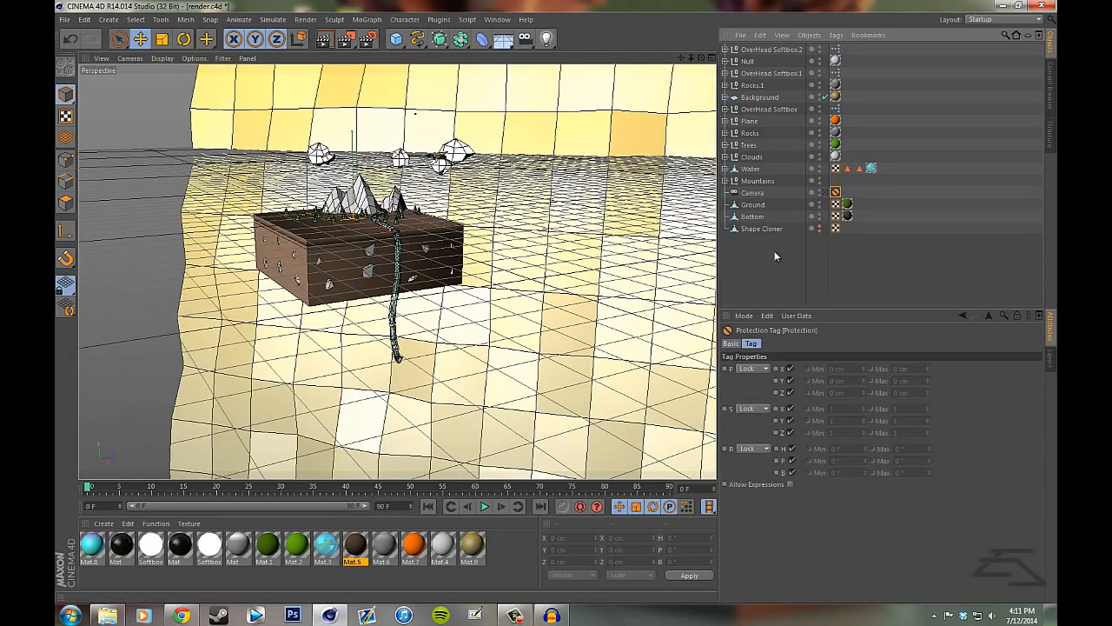
left_click(775, 252)
- Examine the terrain block scene from several angles, including the faceted background, the overhead softboxes, mountains, trees, river and plane
left_click_drag(701, 57, 721, 131)
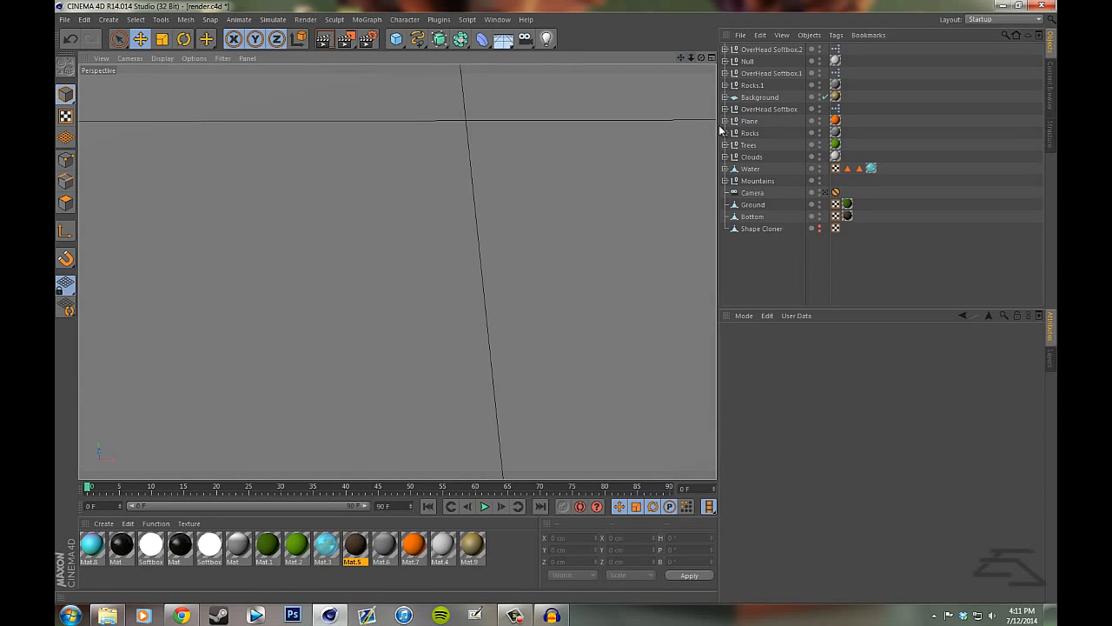
mouse_move(691, 58)
left_mouse_down()
mouse_move(561, 379)
mouse_move(554, 303)
mouse_move(559, 342)
mouse_move(558, 309)
mouse_move(572, 307)
left_mouse_up()
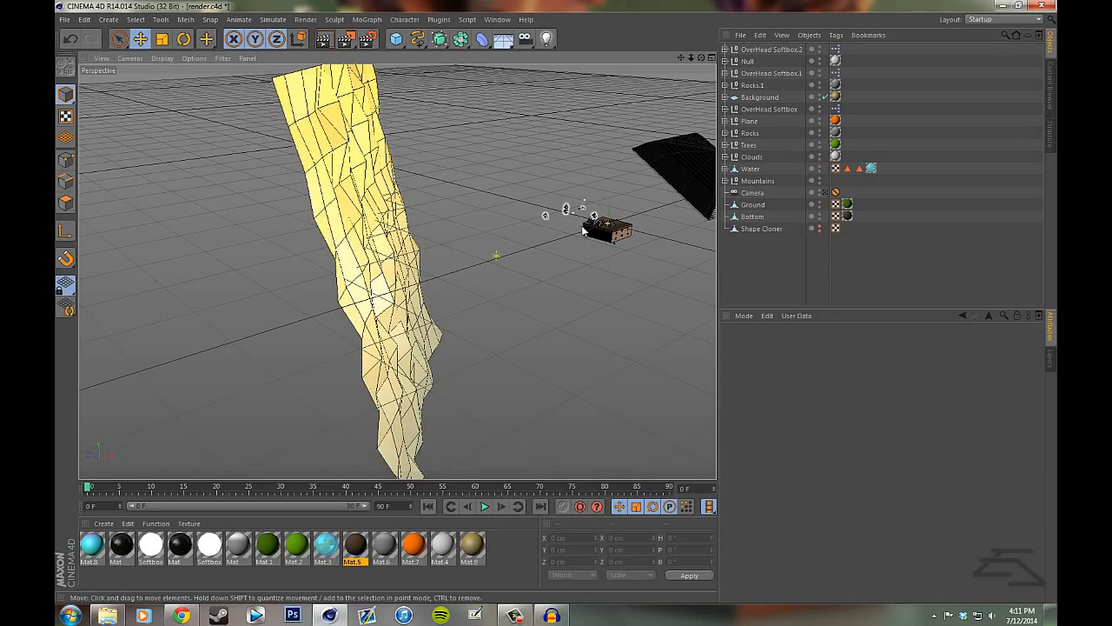
left_click_drag(681, 58, 548, 302)
left_click_drag(702, 58, 655, 124)
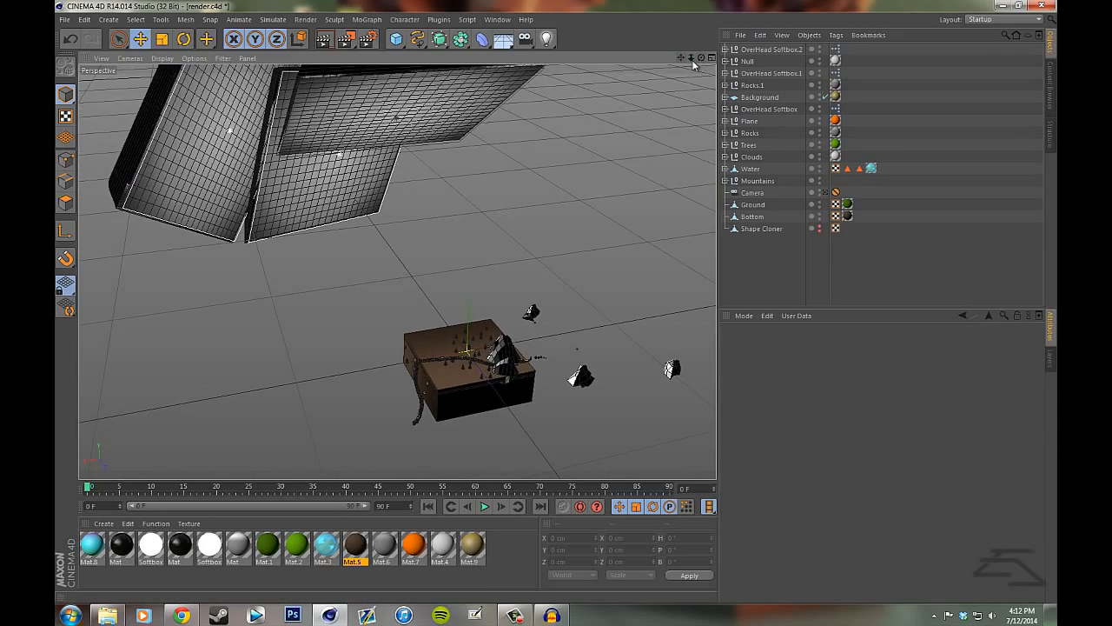
mouse_move(693, 59)
left_mouse_down()
mouse_move(556, 247)
mouse_move(556, 294)
mouse_move(710, 68)
mouse_move(556, 295)
mouse_move(562, 320)
mouse_move(695, 56)
mouse_move(558, 306)
mouse_move(534, 260)
mouse_move(554, 301)
mouse_move(689, 58)
left_mouse_up()
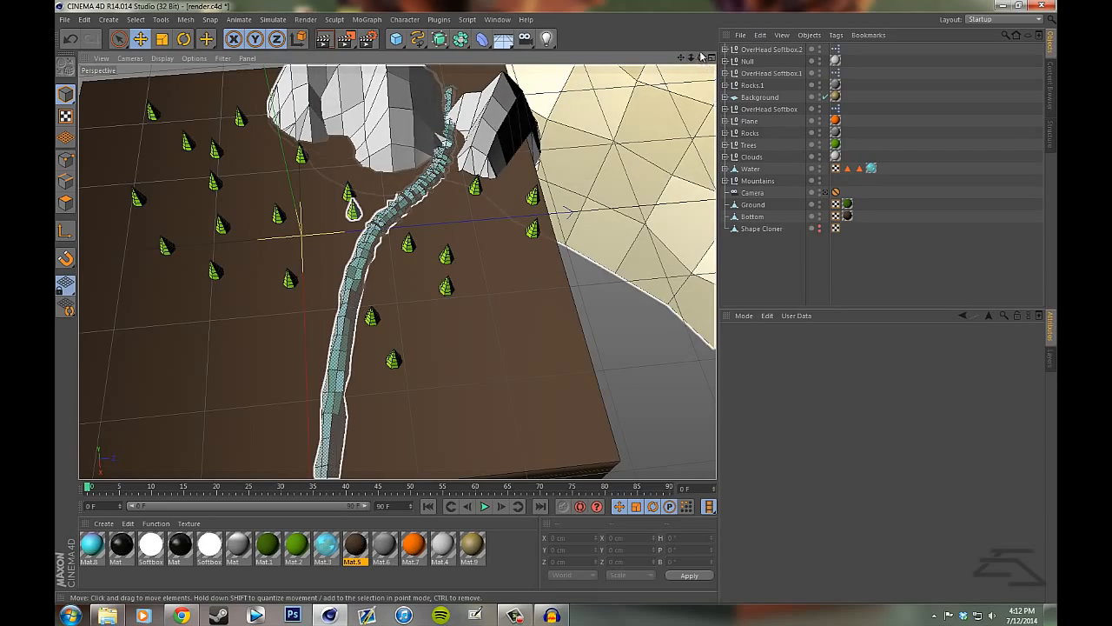
left_click_drag(701, 58, 710, 35)
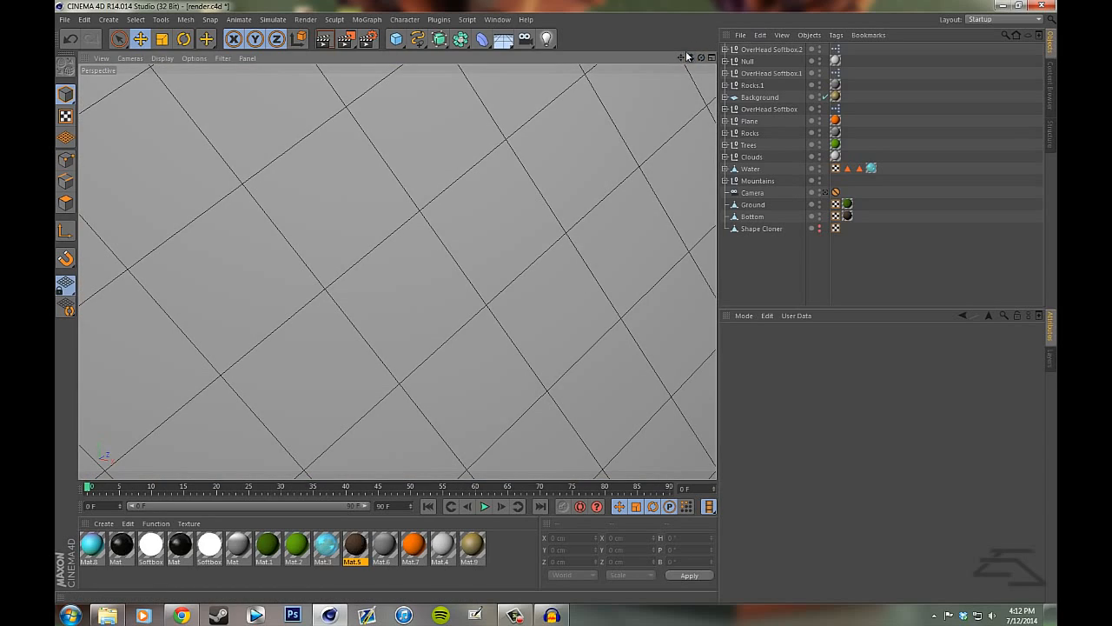
mouse_move(557, 311)
left_mouse_down()
mouse_move(692, 56)
mouse_move(576, 303)
mouse_move(554, 300)
mouse_move(560, 276)
mouse_move(560, 304)
left_mouse_up()
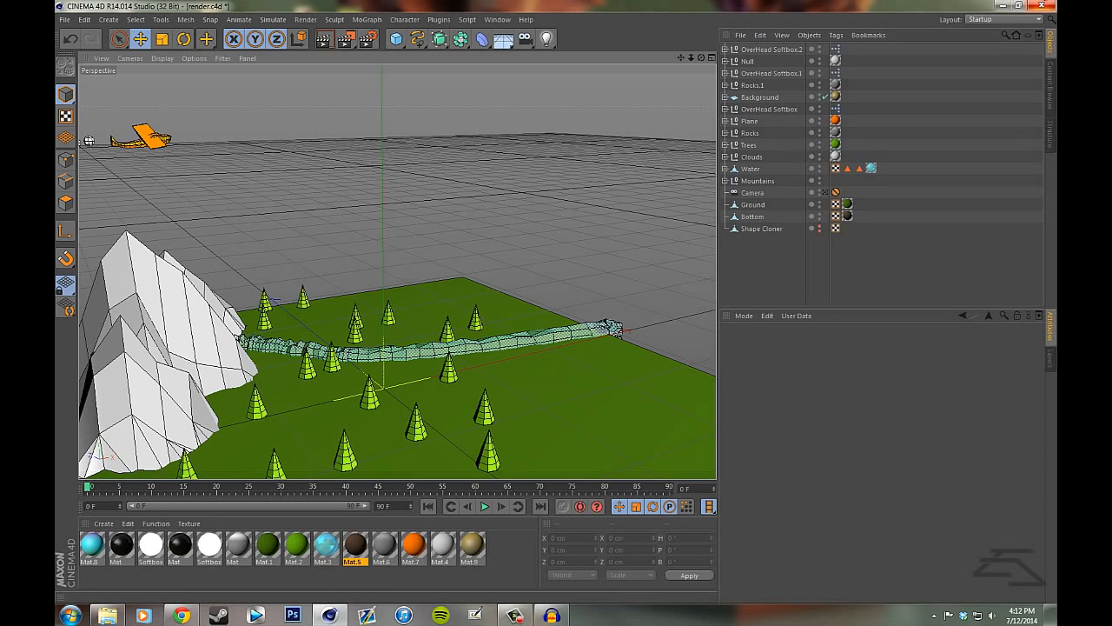
- Quit Cinema 4D, discarding the changes to render.c4d
left_click(1047, 4)
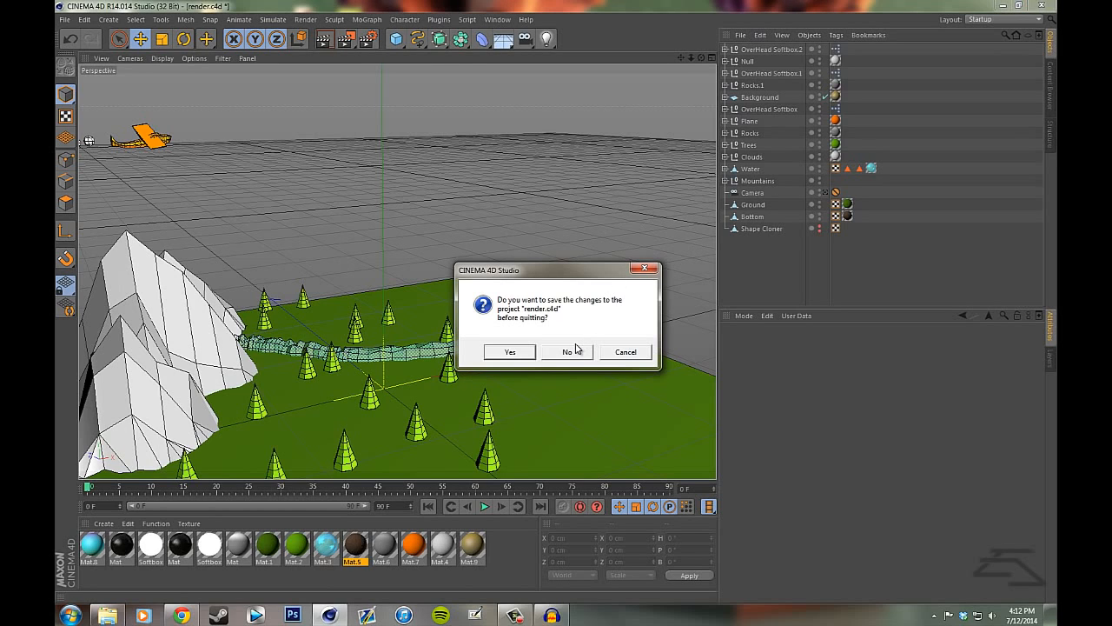
left_click(570, 352)
left_click(569, 351)
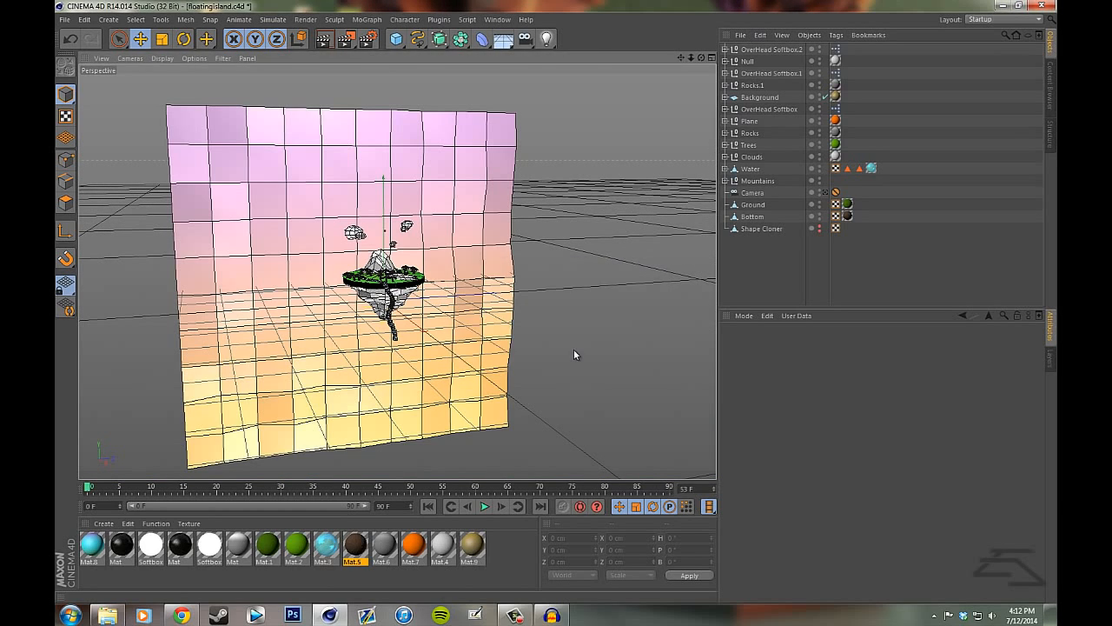